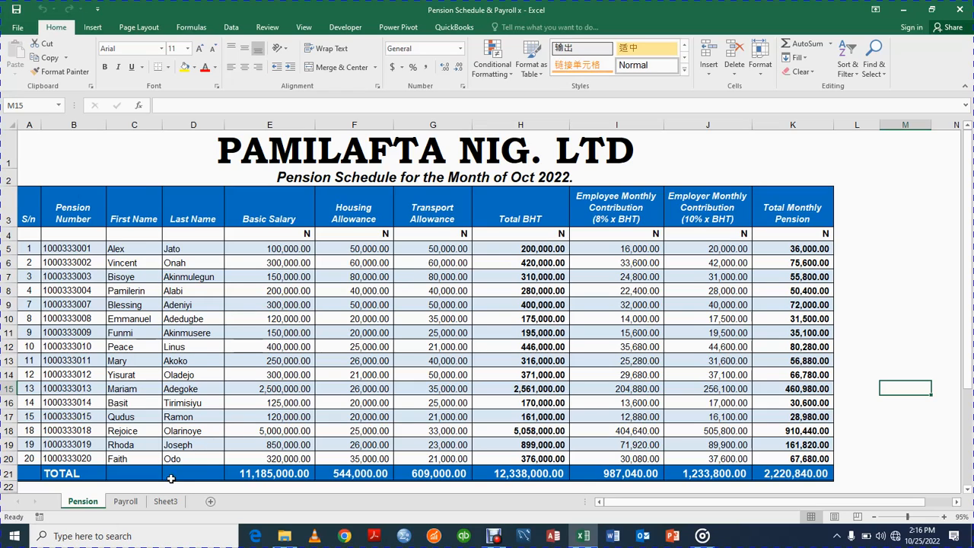
# Enter the company name 'PAMILAFTA NIG. LTD' in A1 of Sheet3.
pyautogui.click(166, 501)
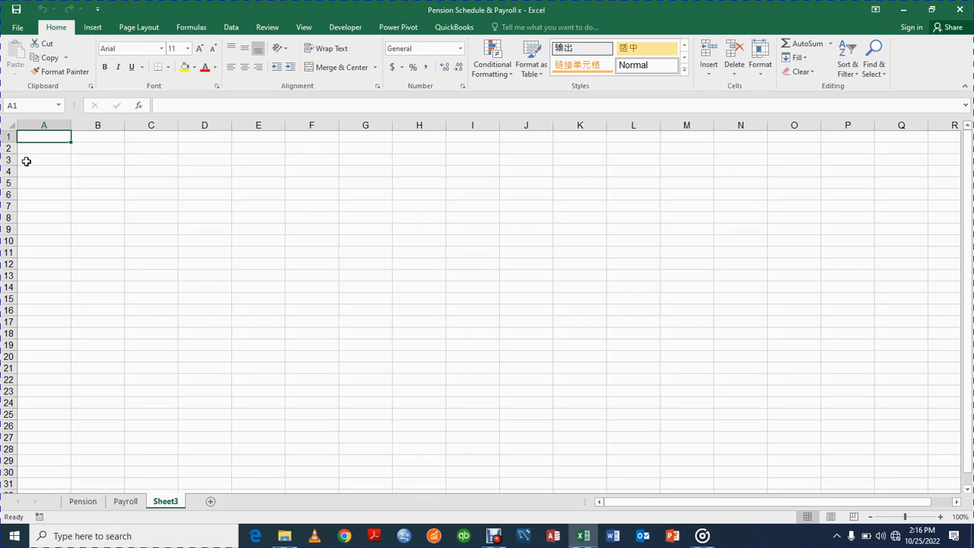
pyautogui.write('P')
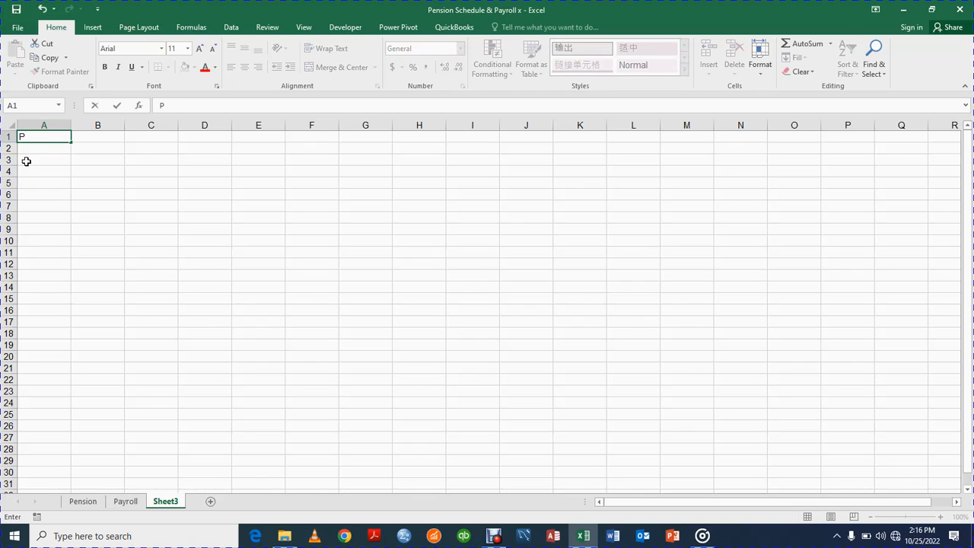
pyautogui.write('AMILAFTA NIG')
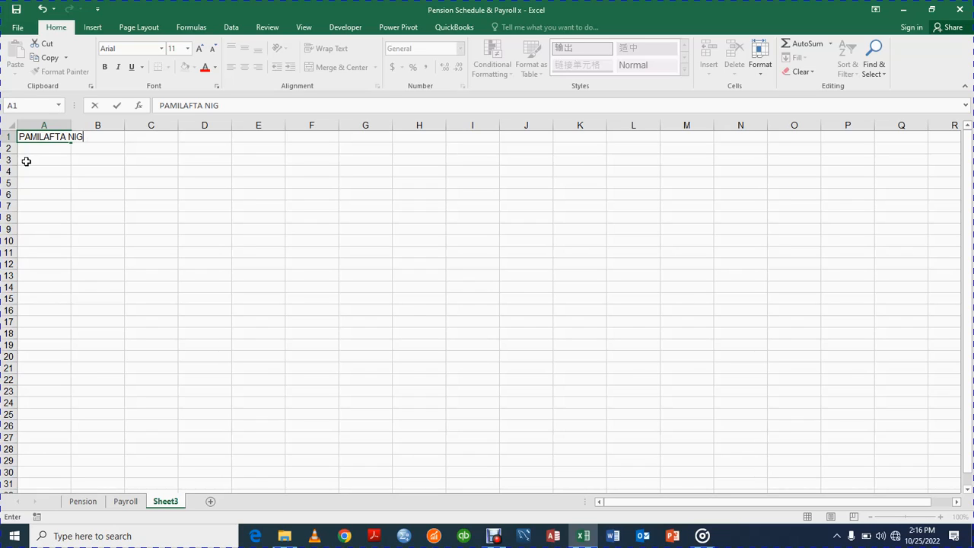
pyautogui.write('. LTD')
pyautogui.press('Return')
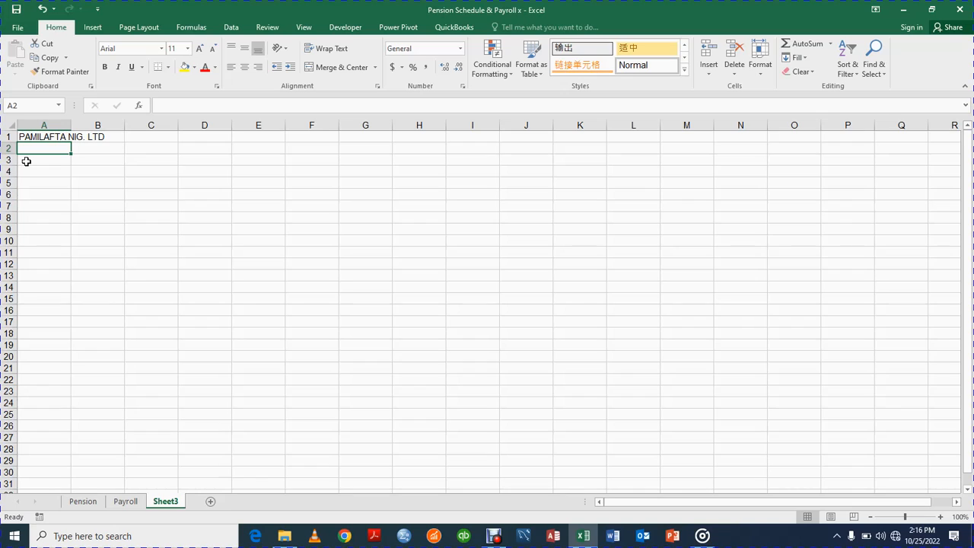
# Enter the title 'Pension Schedule for the Moth of Oct. 2022' in A2 and S/n in A3.
pyautogui.write('Pe')
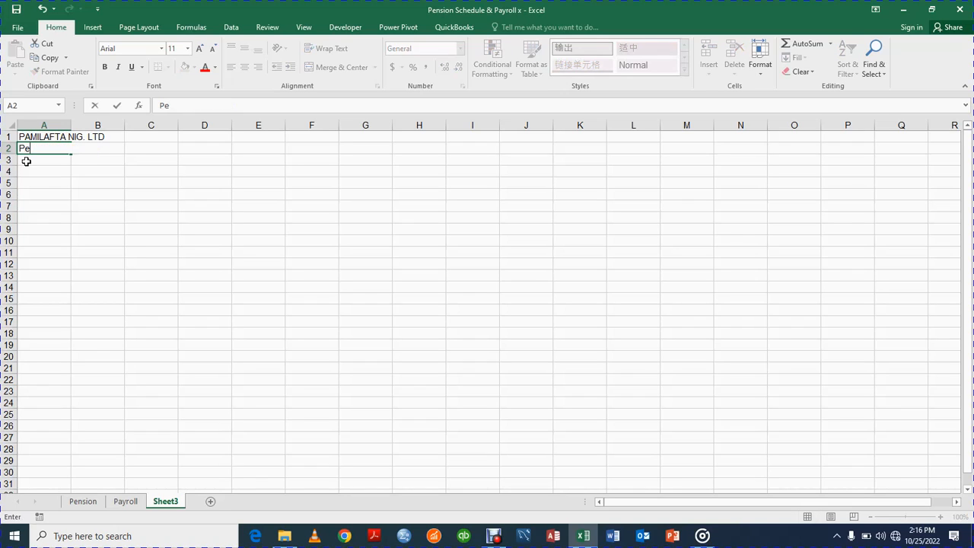
pyautogui.write('nsion Sche')
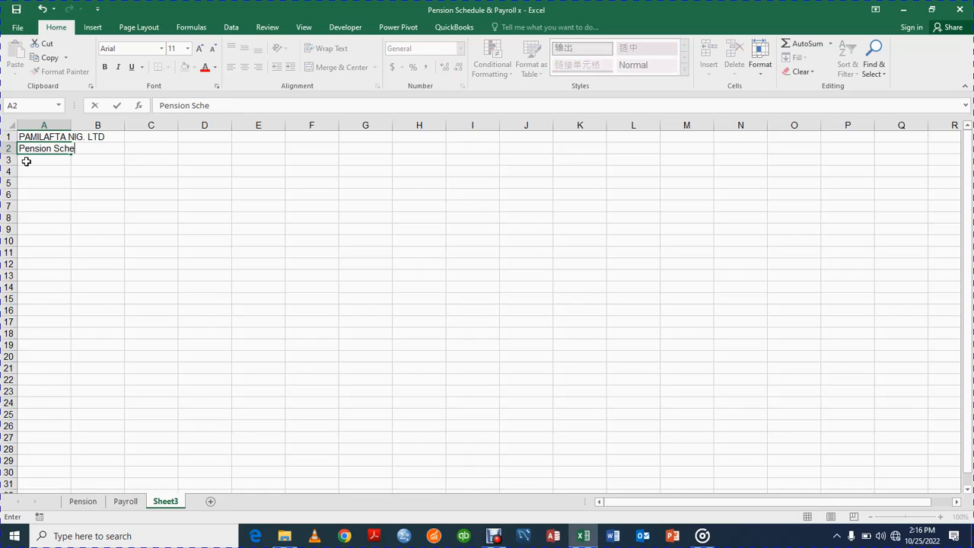
pyautogui.write('duke')
pyautogui.press('BackSpace')
pyautogui.press('BackSpace')
pyautogui.press('BackSpace')
pyautogui.write('le for the MOn')
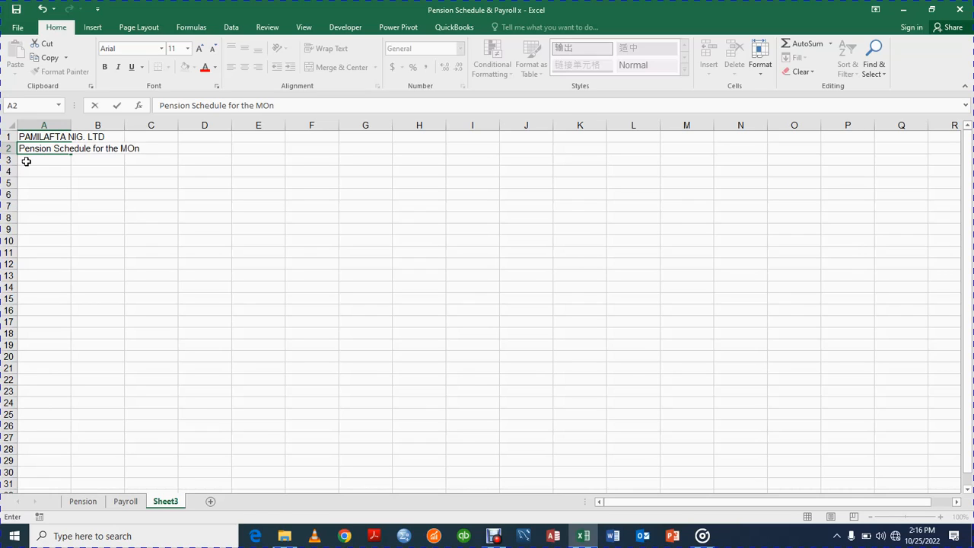
pyautogui.press('BackSpace')
pyautogui.press('BackSpace')
pyautogui.write('oth of Oct. 2022')
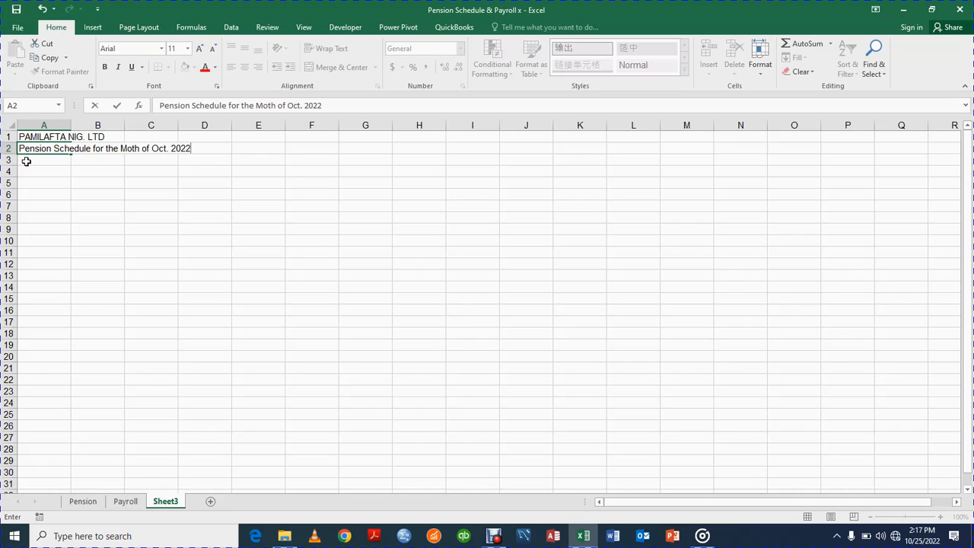
pyautogui.press('Return')
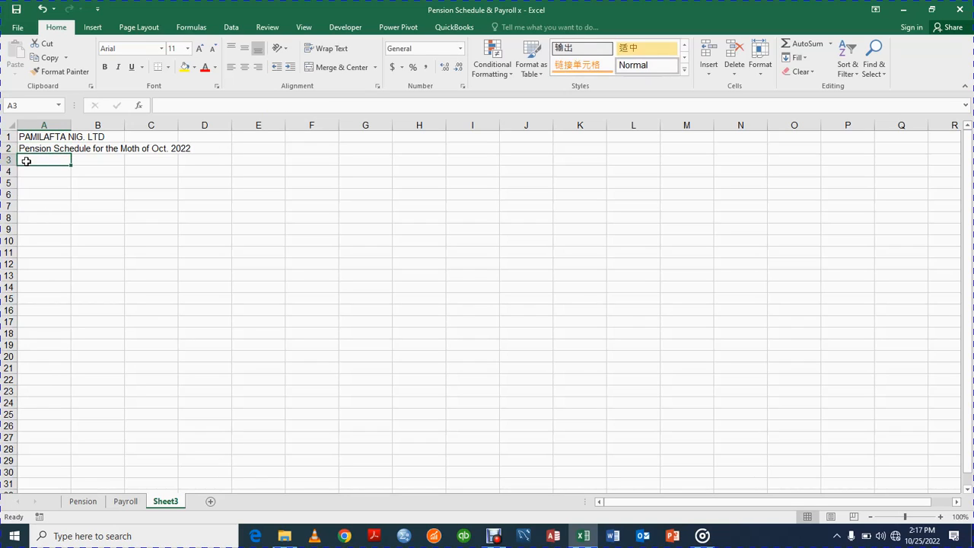
pyautogui.write('S/n')
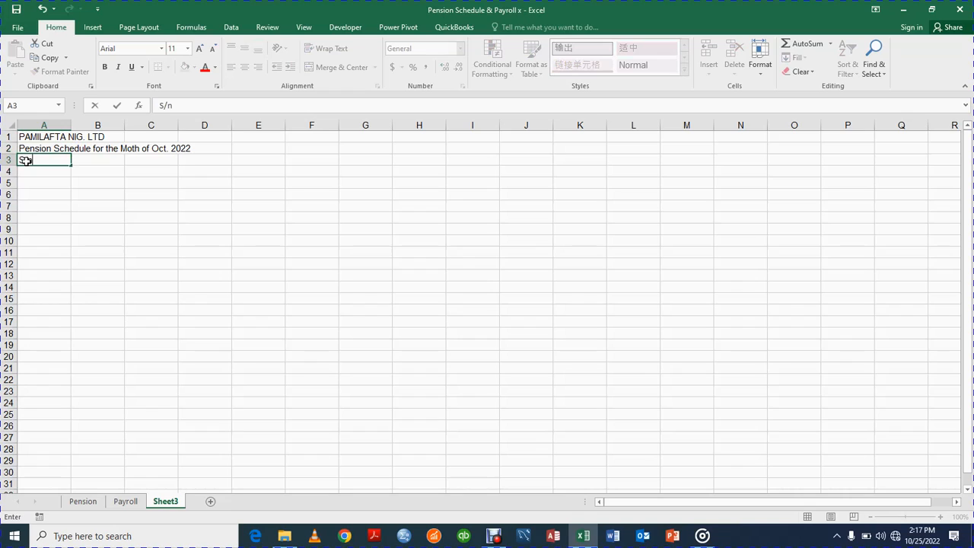
pyautogui.press('Tab')
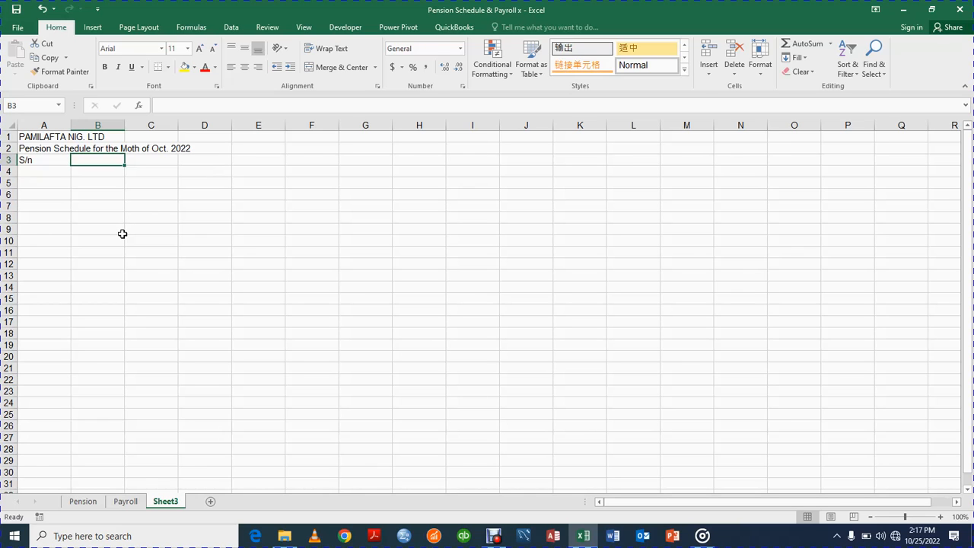
# Copy the Pension sheet's headings from Pension Number through Total Monthly Pension (B3:K3).
pyautogui.click(79, 503)
pyautogui.click(84, 208)
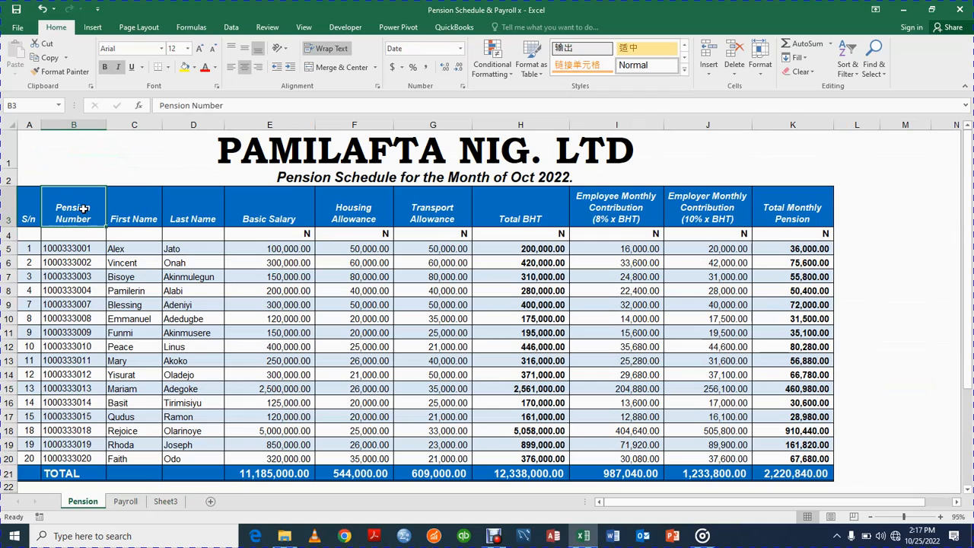
pyautogui.click(168, 208)
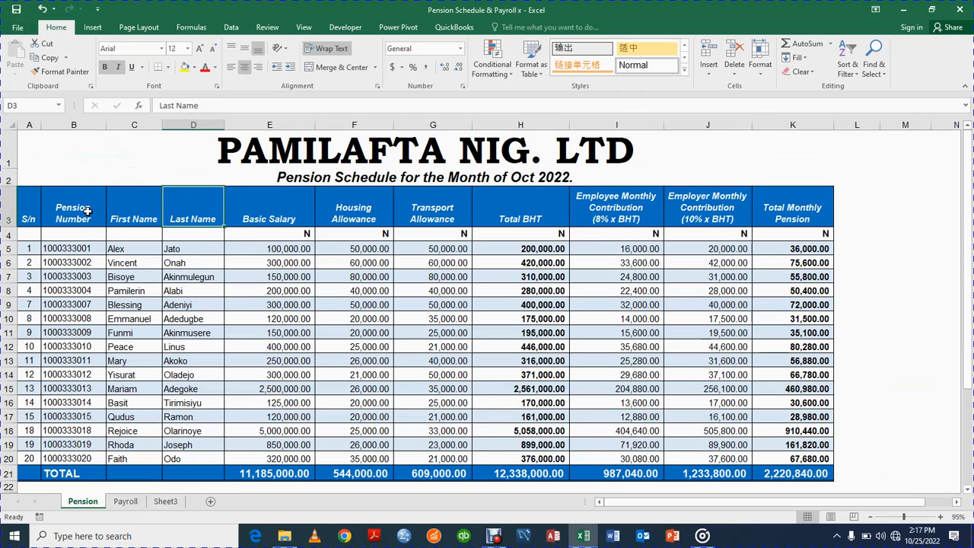
pyautogui.click(87, 212)
pyautogui.hotkey('shift', 'Right')
pyautogui.hotkey('shift', 'Right')
pyautogui.hotkey('shift', 'Right')
pyautogui.hotkey('shift', 'Right')
pyautogui.hotkey('shift', 'Right')
pyautogui.hotkey('shift', 'Right')
pyautogui.hotkey('shift', 'Right')
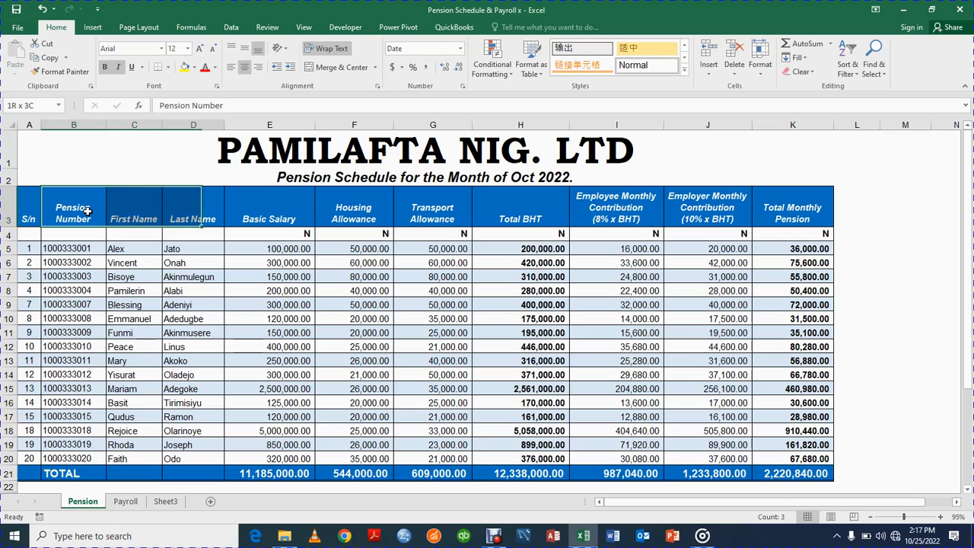
pyautogui.hotkey('shift', 'Right')
pyautogui.hotkey('shift', 'Right')
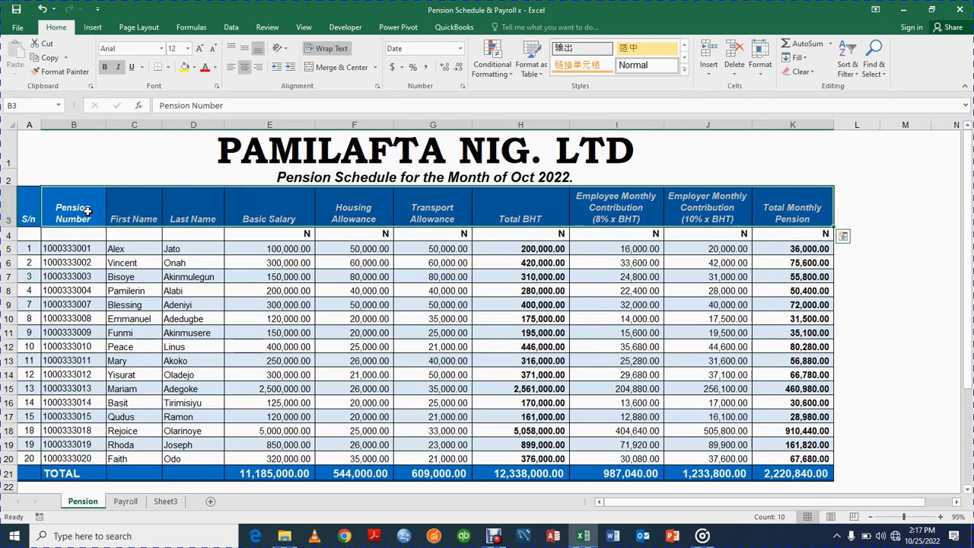
pyautogui.hotkey('ctrl', 'c')
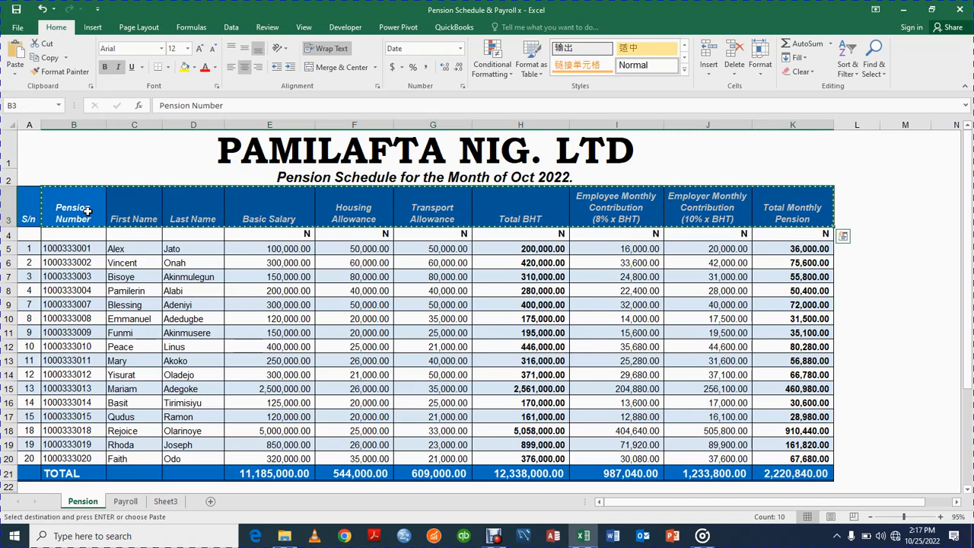
# Paste the copied headings into Sheet3 row 3 at B3 as values only.
pyautogui.click(174, 504)
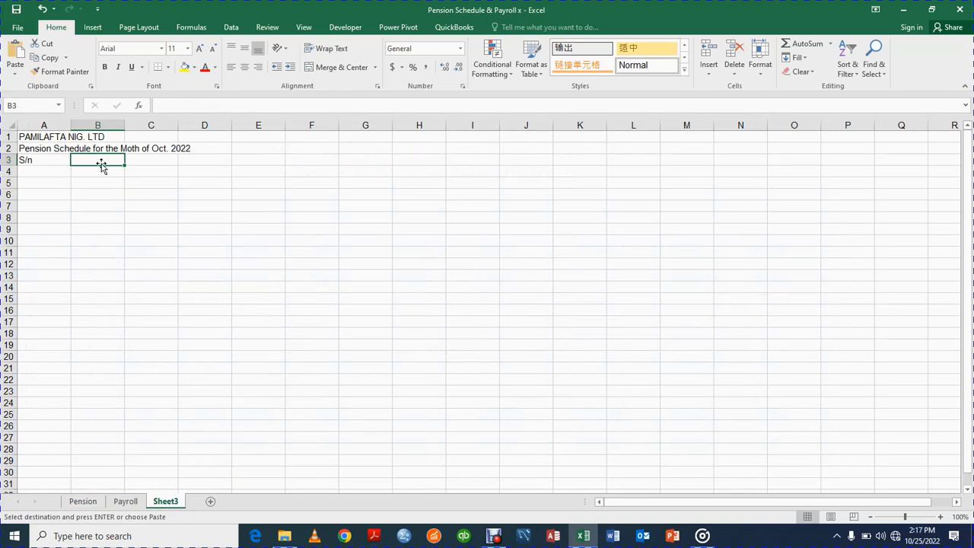
pyautogui.hotkey('ctrl', 'alt', 'v')
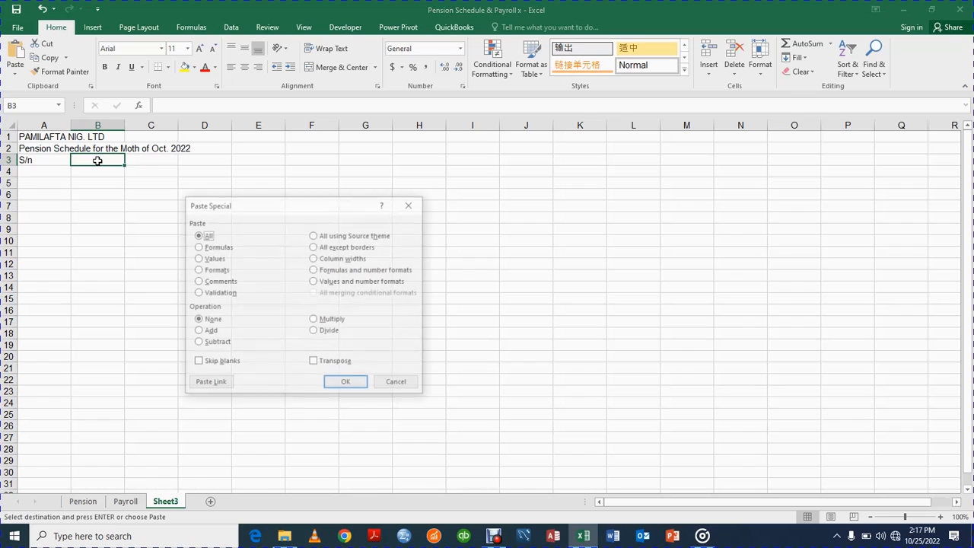
pyautogui.click(197, 260)
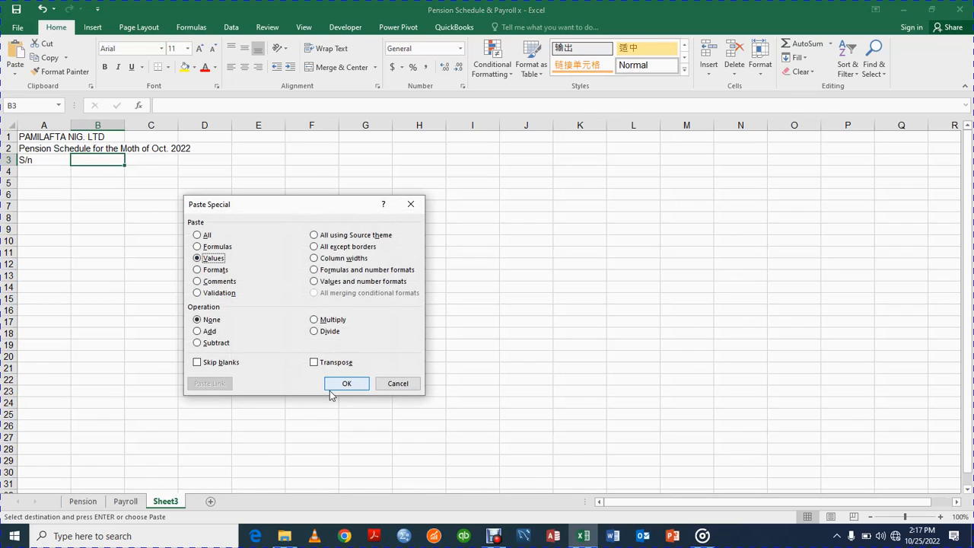
pyautogui.click(339, 386)
pyautogui.click(505, 311)
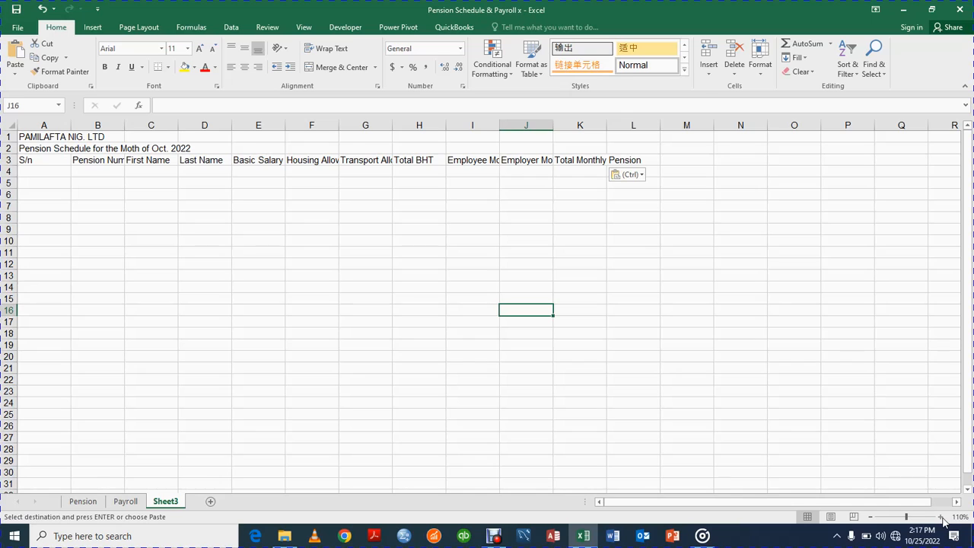
# Narrow column A so it just fits the S/n heading.
pyautogui.click(941, 517)
pyautogui.click(942, 517)
pyautogui.click(942, 517)
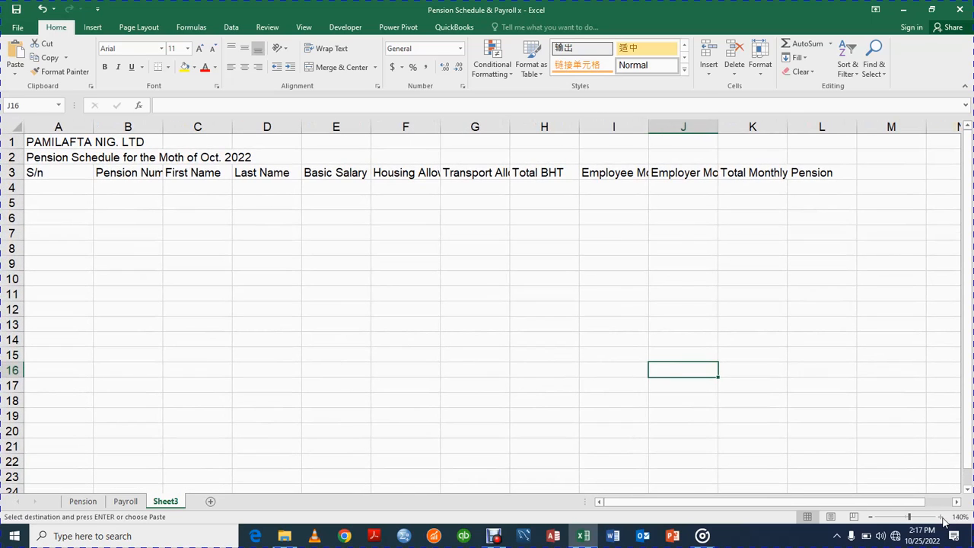
pyautogui.click(941, 518)
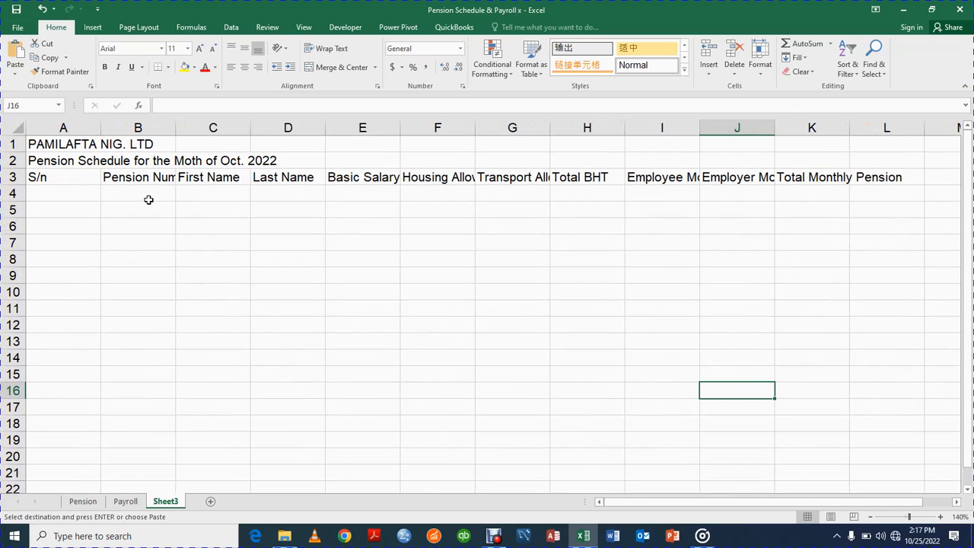
pyautogui.click(76, 176)
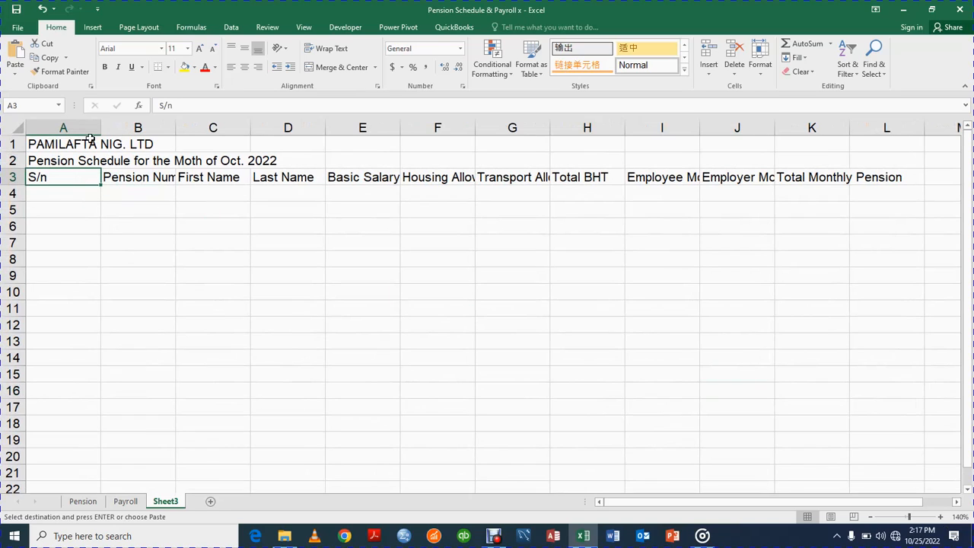
pyautogui.moveTo(99, 128); pyautogui.dragTo(51, 134)
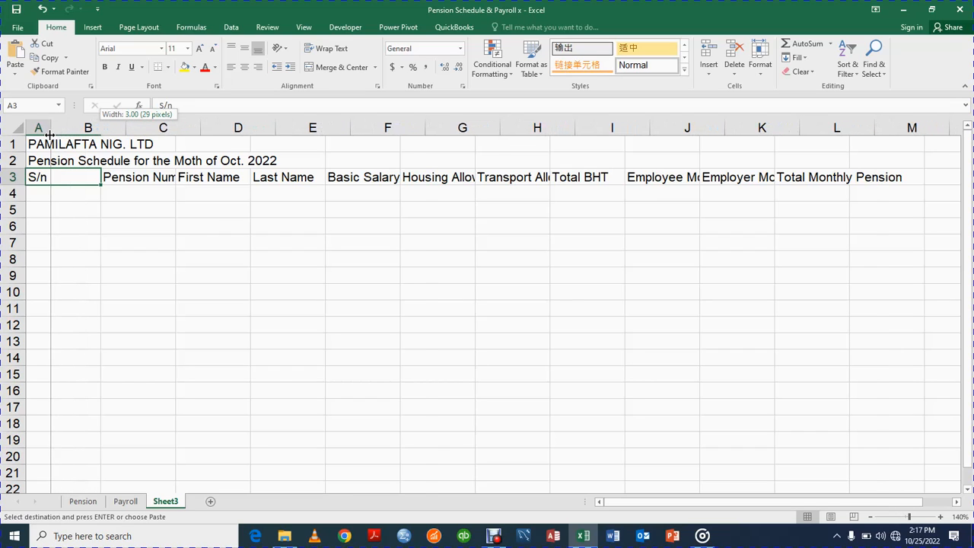
# Wrap the Pension Number and First Name headings onto two lines, then select header row 3.
pyautogui.click(91, 177)
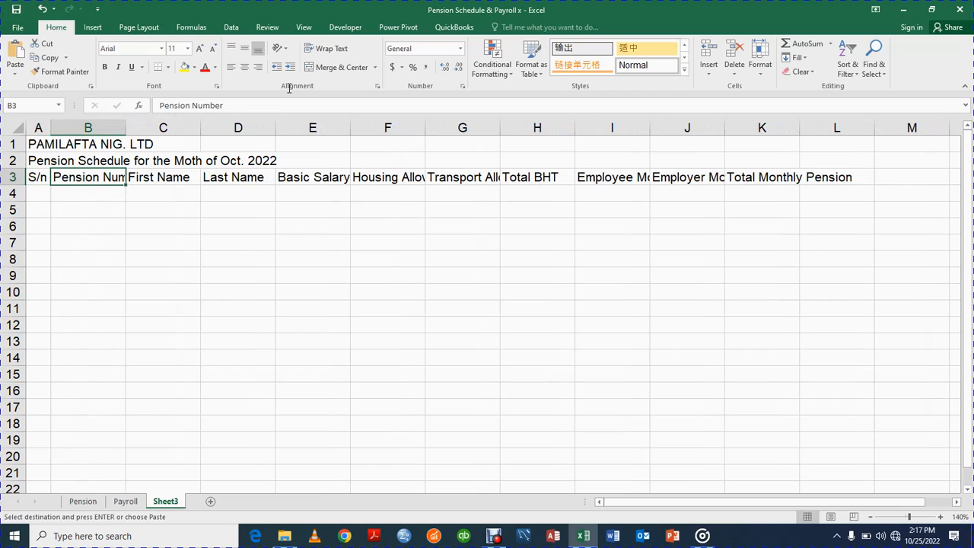
pyautogui.click(329, 50)
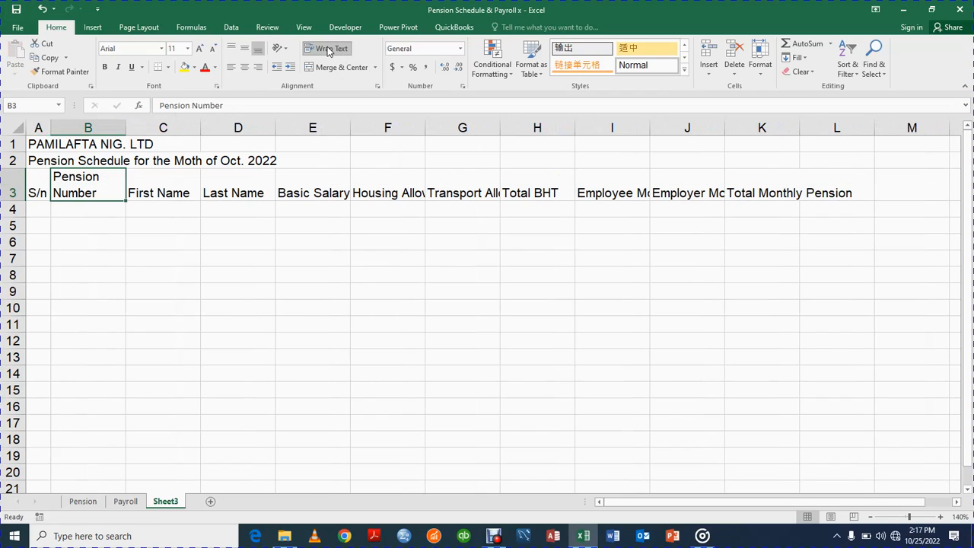
pyautogui.click(164, 190)
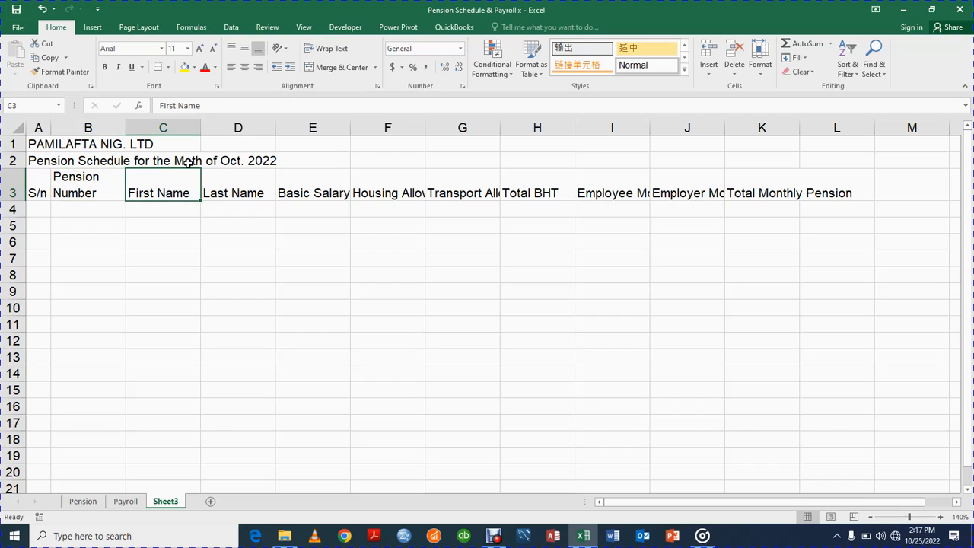
pyautogui.click(323, 48)
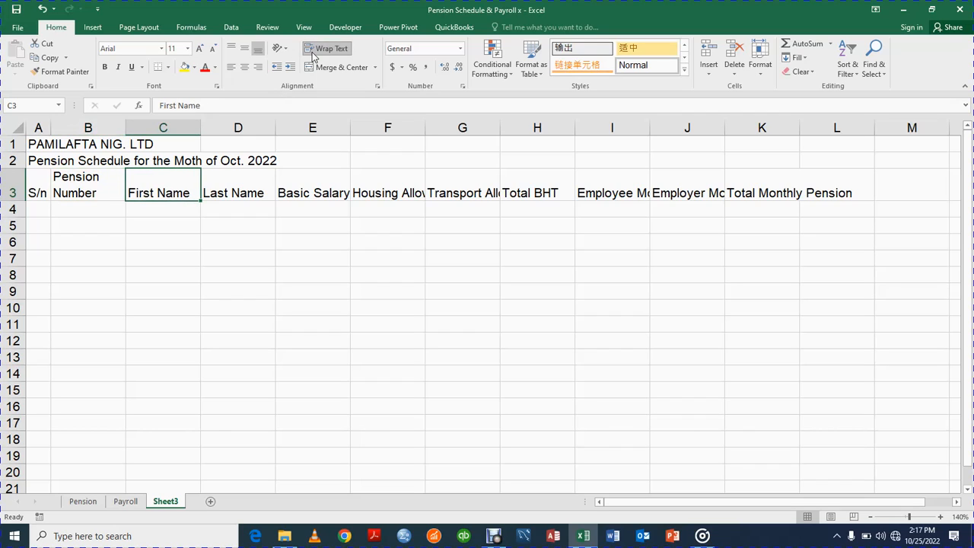
pyautogui.click(15, 180)
pyautogui.click(80, 268)
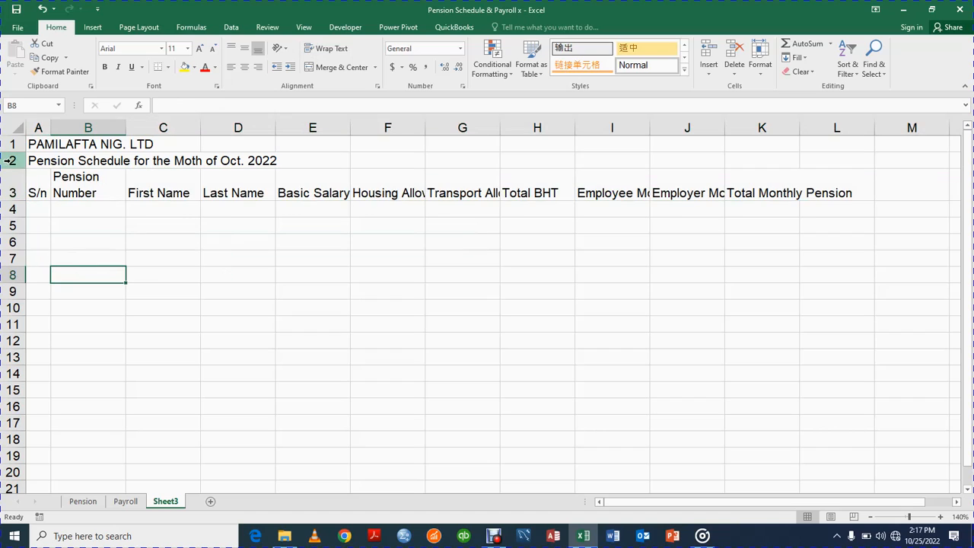
pyautogui.click(9, 182)
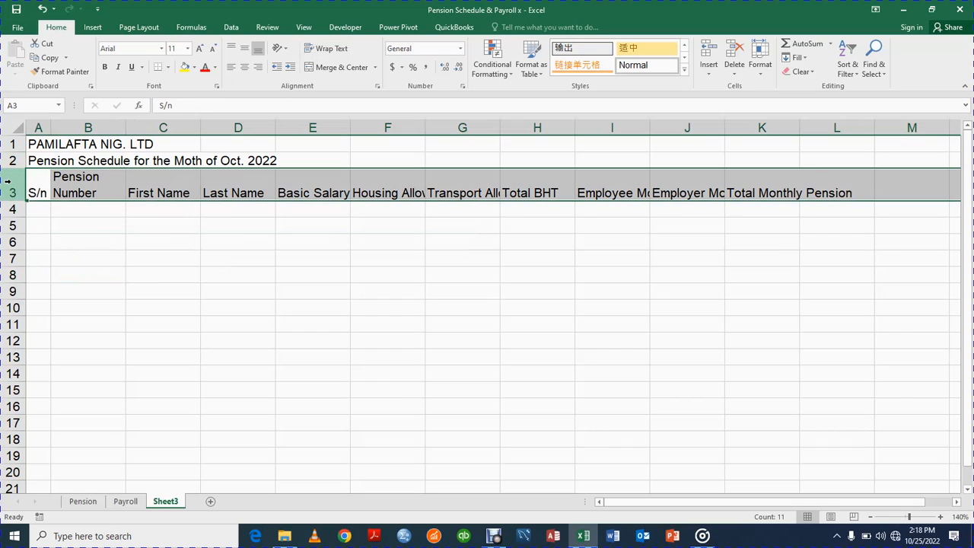
# Wrap all row 3 headers and widen columns I, J and K to fit them.
pyautogui.click(322, 50)
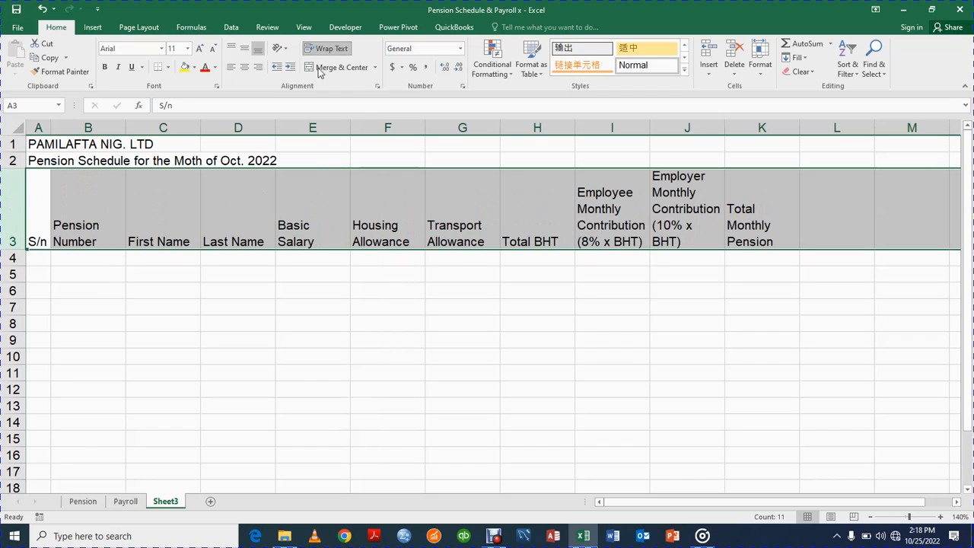
pyautogui.click(83, 312)
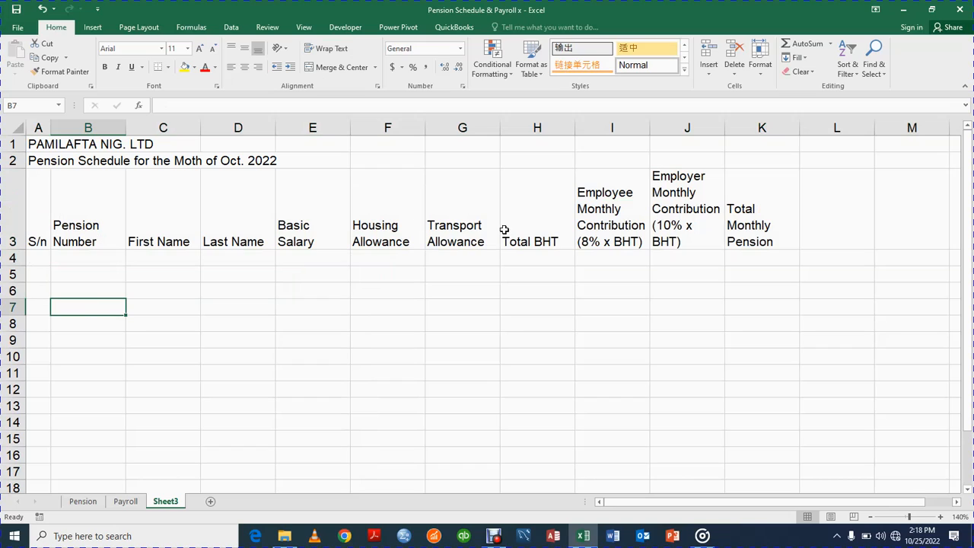
pyautogui.moveTo(650, 129); pyautogui.dragTo(658, 129)
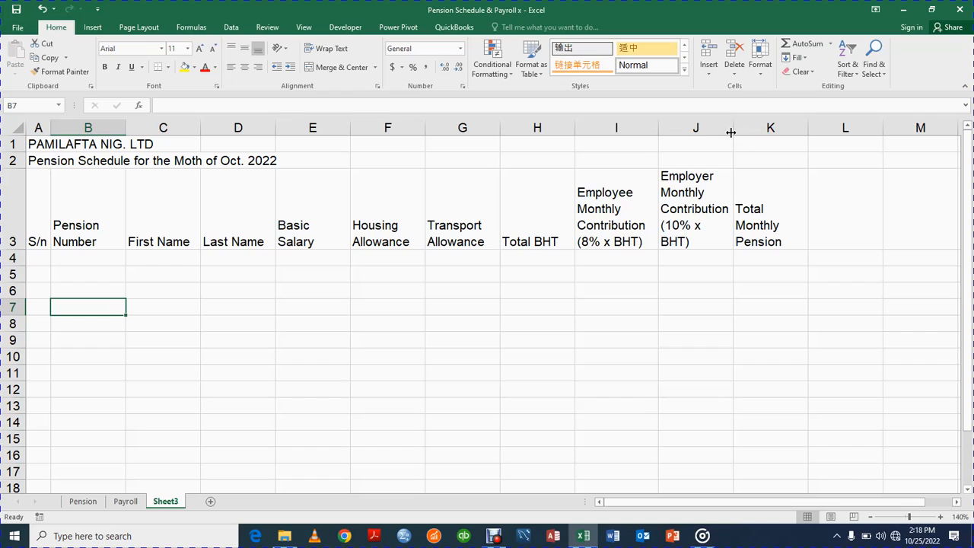
pyautogui.moveTo(732, 130); pyautogui.dragTo(763, 130)
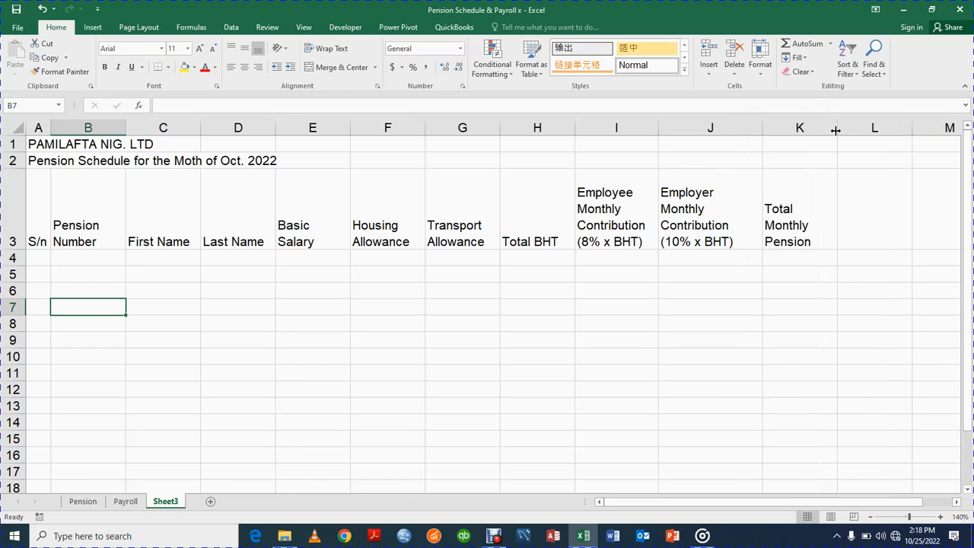
pyautogui.moveTo(836, 130); pyautogui.dragTo(843, 130)
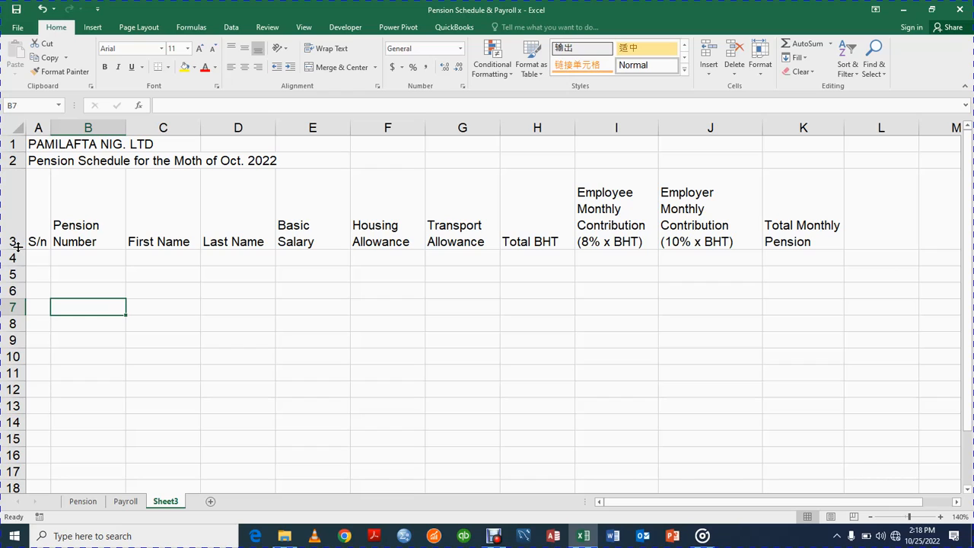
# Adjust header row 3's height and widen column I so every wrapped line shows.
pyautogui.moveTo(17, 246); pyautogui.dragTo(15, 219)
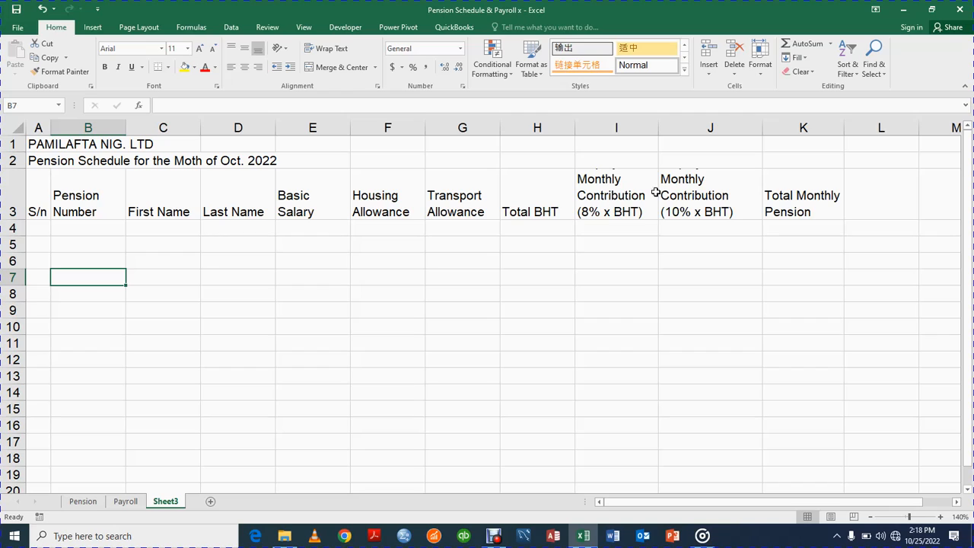
pyautogui.moveTo(672, 130); pyautogui.dragTo(674, 129)
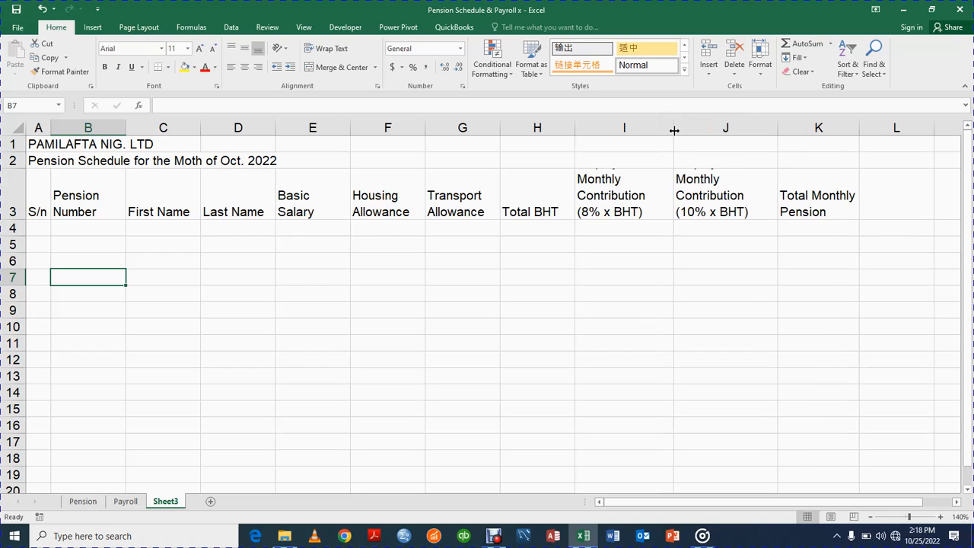
pyautogui.click(617, 198)
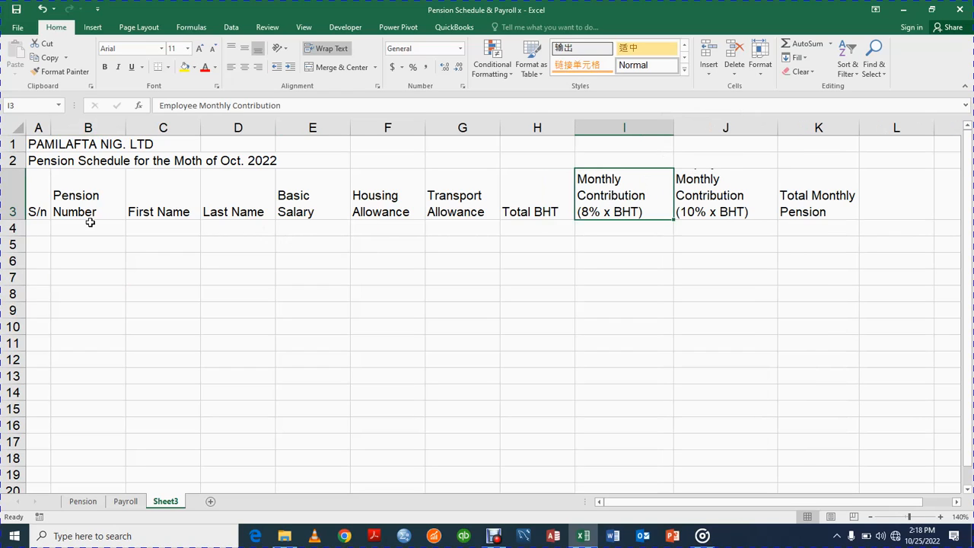
pyautogui.moveTo(21, 219); pyautogui.dragTo(19, 233)
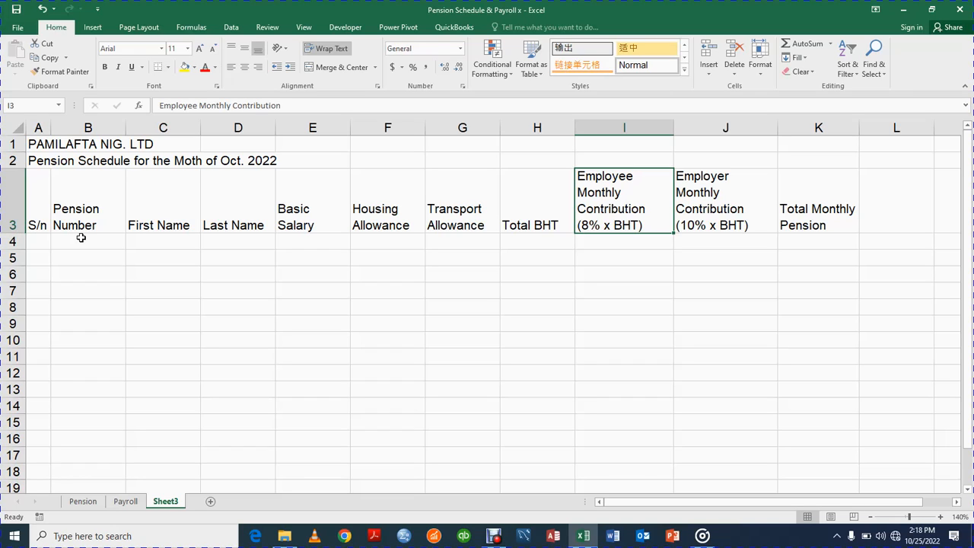
pyautogui.click(38, 210)
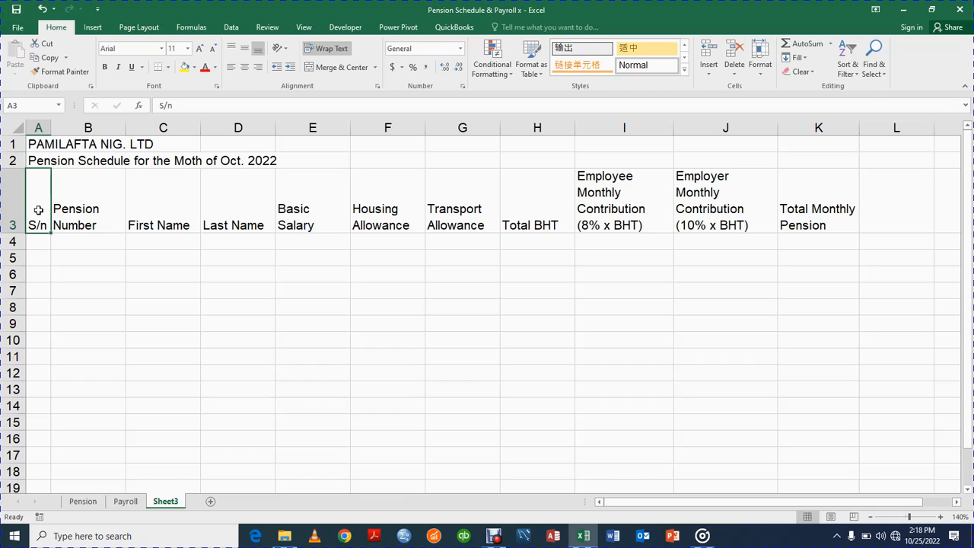
pyautogui.hotkey('shift', 'Right')
pyautogui.hotkey('shift', 'Right')
pyautogui.hotkey('shift', 'Right')
pyautogui.hotkey('shift', 'Right')
pyautogui.hotkey('shift', 'Right')
pyautogui.hotkey('shift', 'Right')
pyautogui.hotkey('shift', 'Right')
pyautogui.hotkey('shift', 'Right')
pyautogui.hotkey('shift', 'Right')
pyautogui.hotkey('shift', 'Right')
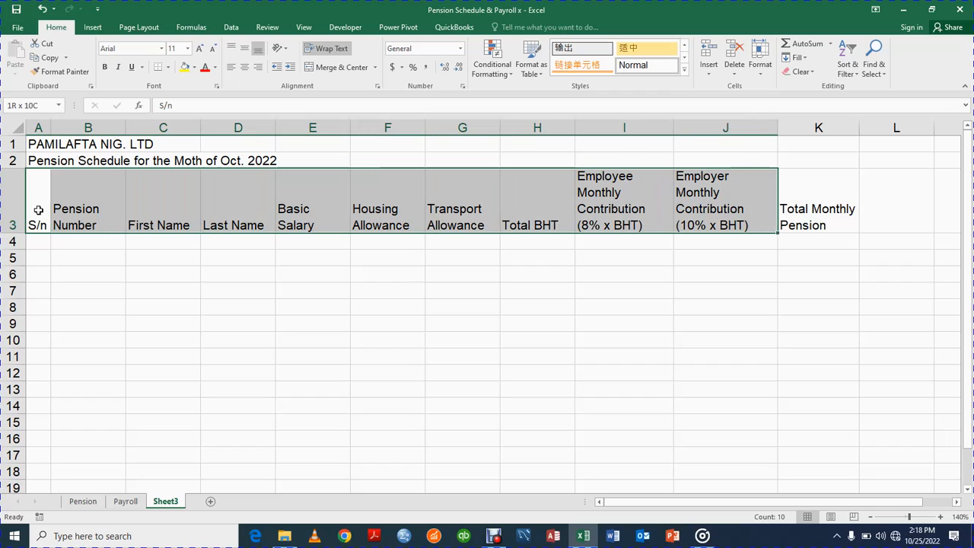
# Make headers A3:K3, S/n through Total Monthly Pension, bold and centred.
pyautogui.click(244, 68)
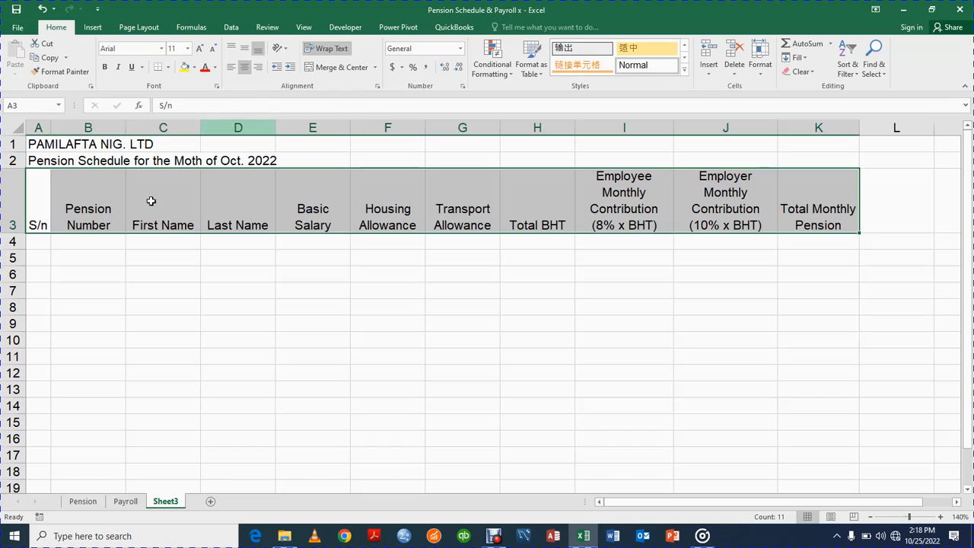
pyautogui.click(36, 197)
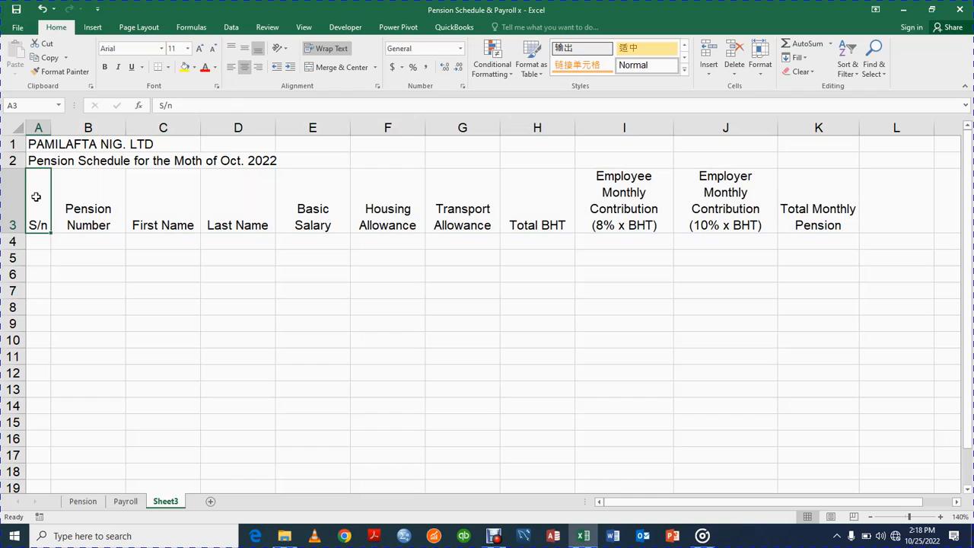
pyautogui.moveTo(36, 197); pyautogui.dragTo(791, 223)
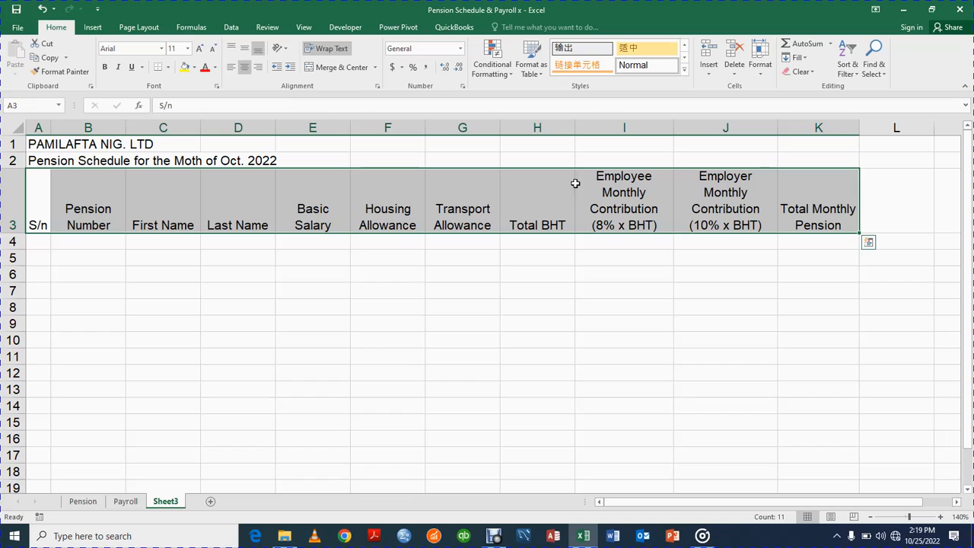
pyautogui.click(243, 70)
pyautogui.click(244, 70)
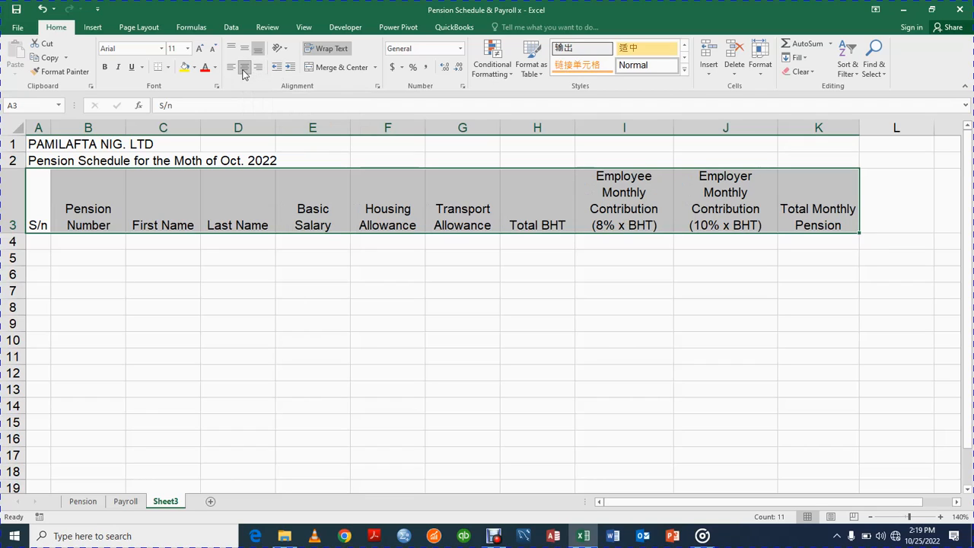
pyautogui.click(106, 68)
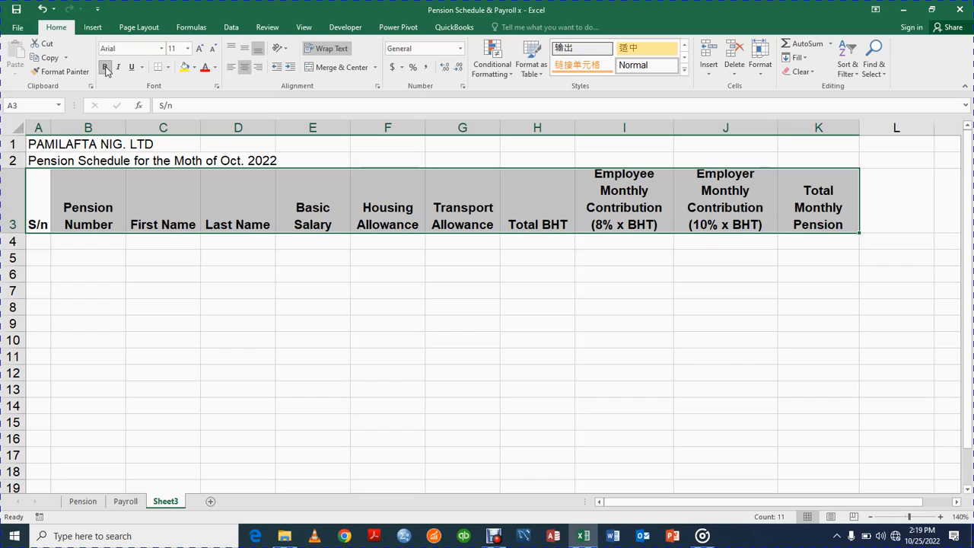
pyautogui.click(129, 332)
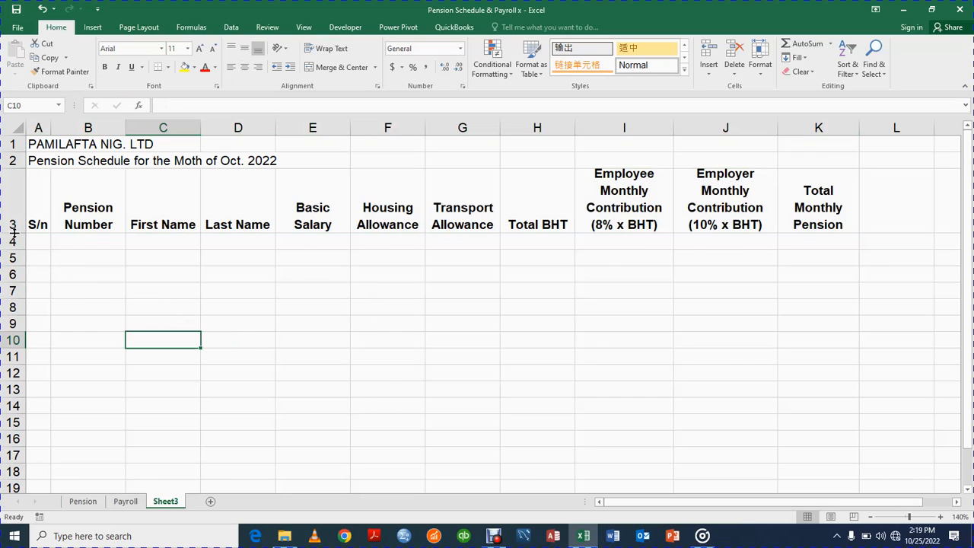
# Make row 3 slightly taller and check the headers from S/n to Employer Monthly Contribution.
pyautogui.moveTo(13, 233); pyautogui.dragTo(13, 236)
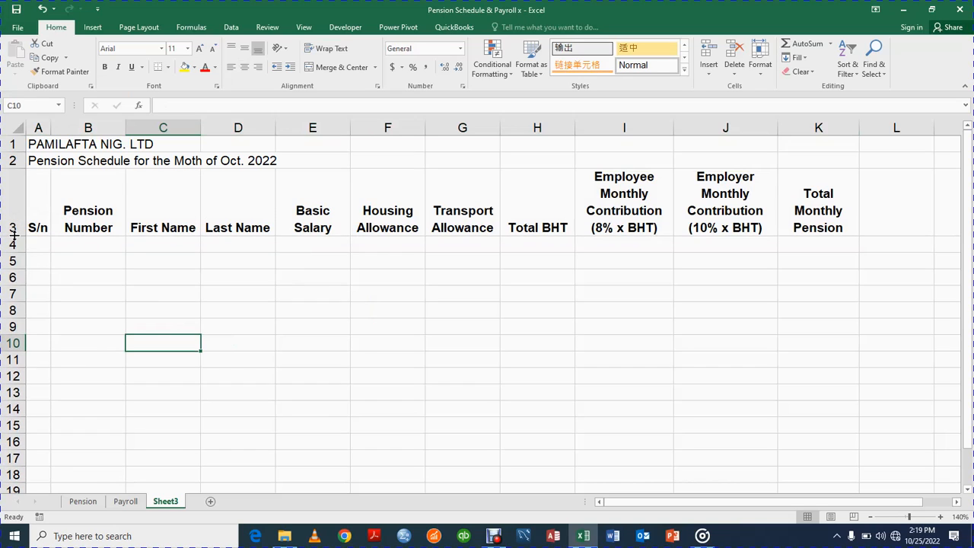
pyautogui.click(46, 221)
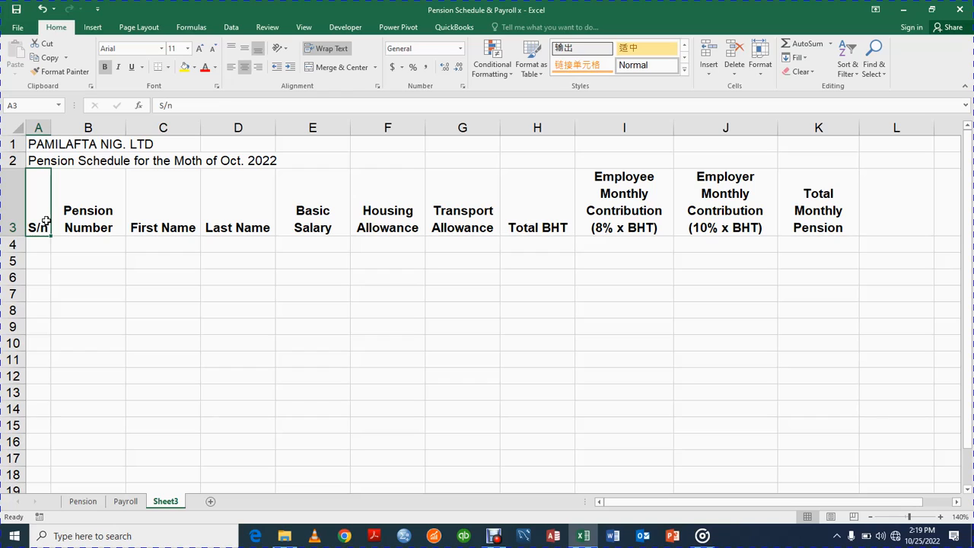
pyautogui.press('Right')
pyautogui.press('Right')
pyautogui.press('Right')
pyautogui.press('Right')
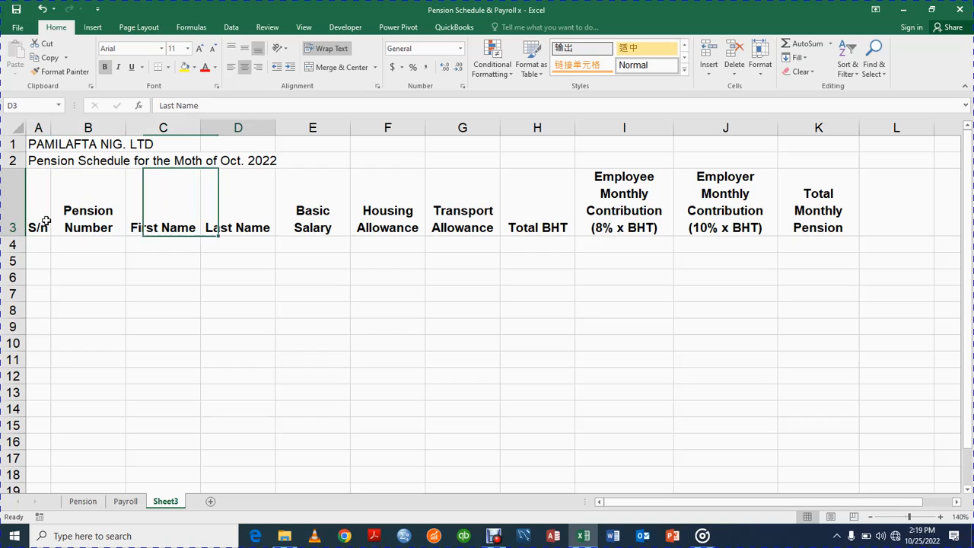
pyautogui.press('Right')
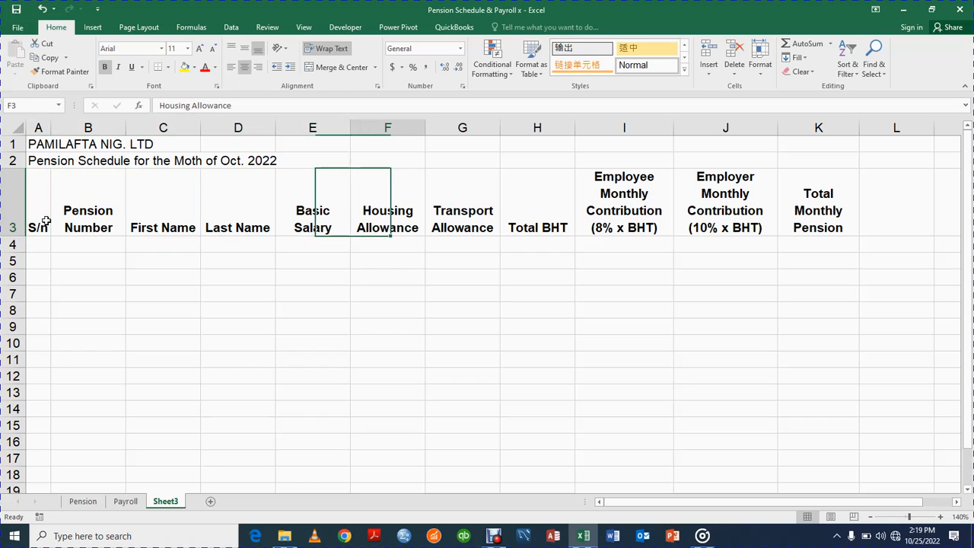
pyautogui.press('Right')
pyautogui.press('Right')
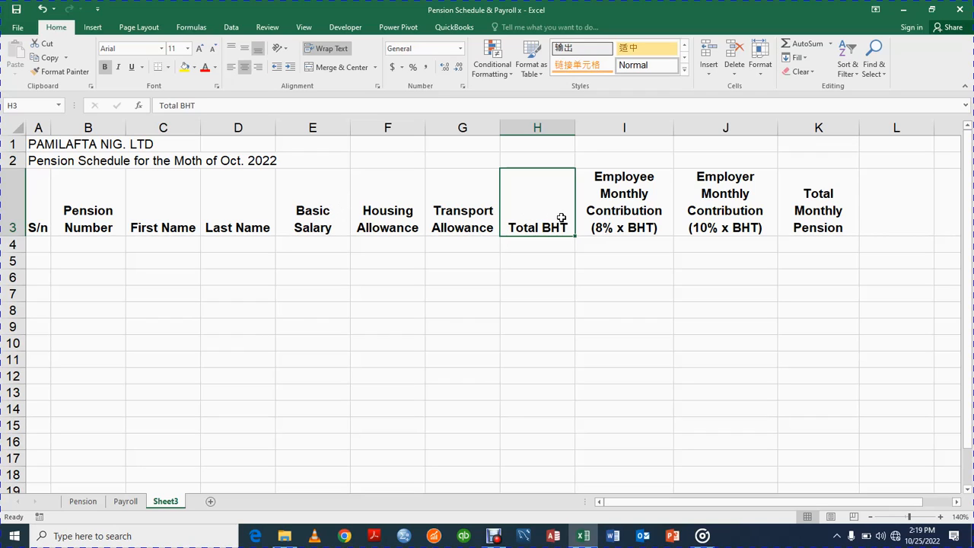
pyautogui.click(641, 202)
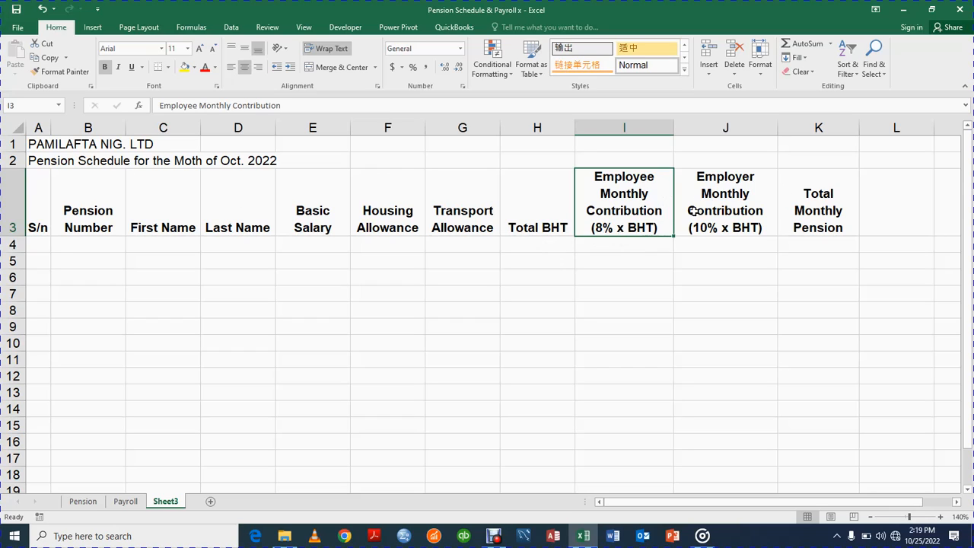
pyautogui.click(716, 219)
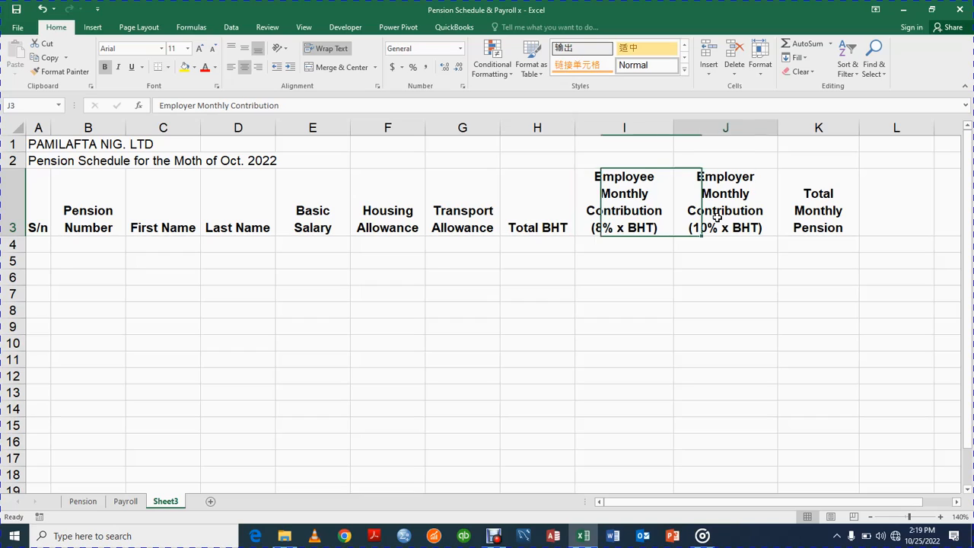
pyautogui.click(653, 217)
pyautogui.press('Right')
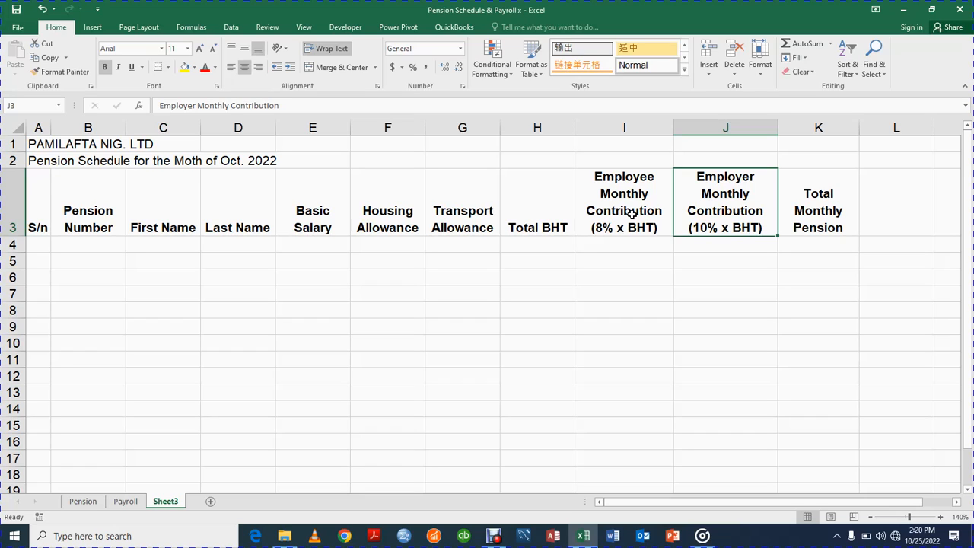
pyautogui.click(528, 201)
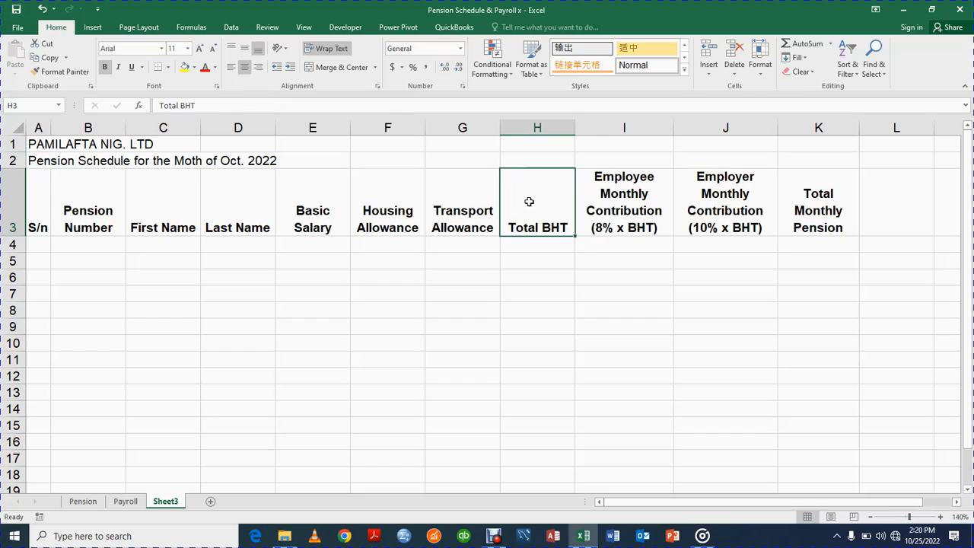
pyautogui.click(519, 280)
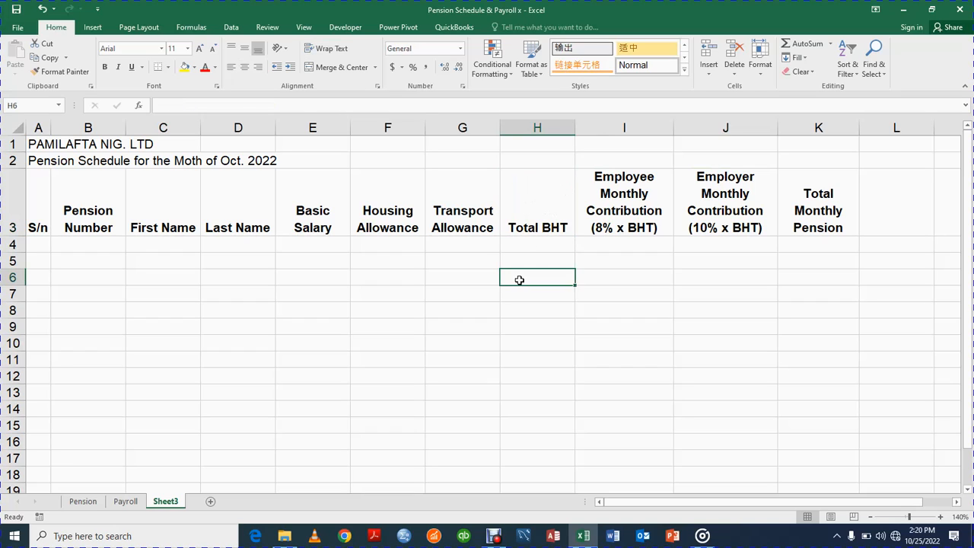
pyautogui.write('1')
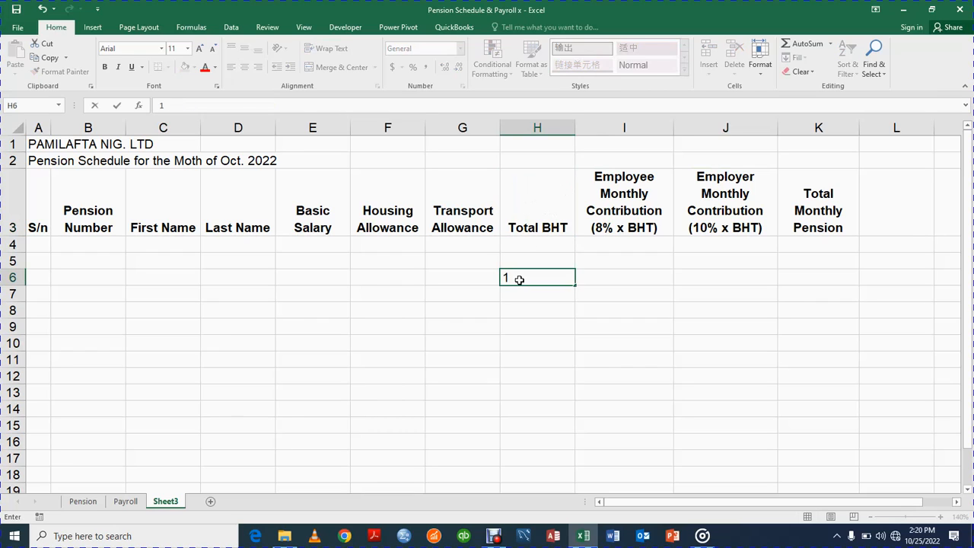
pyautogui.write('8% of BHT')
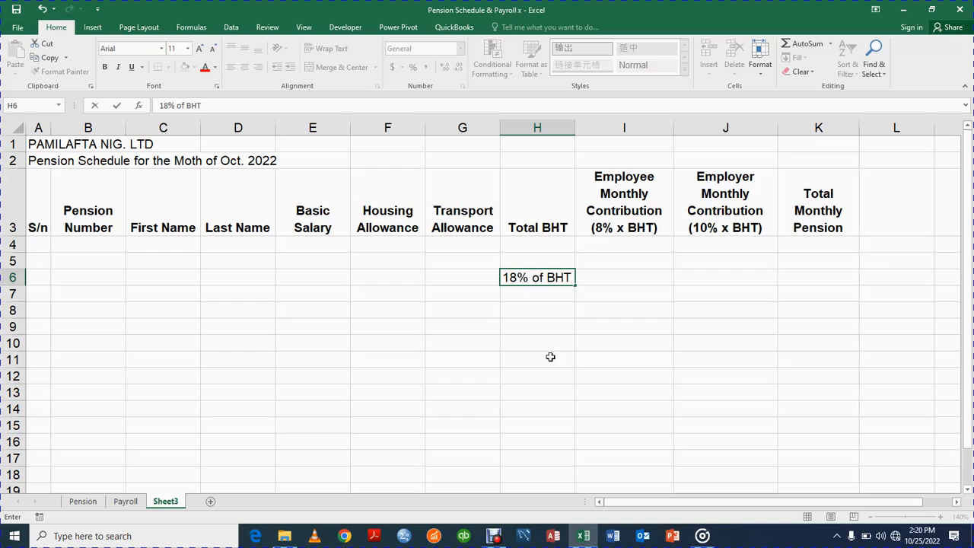
pyautogui.click(553, 363)
pyautogui.click(534, 277)
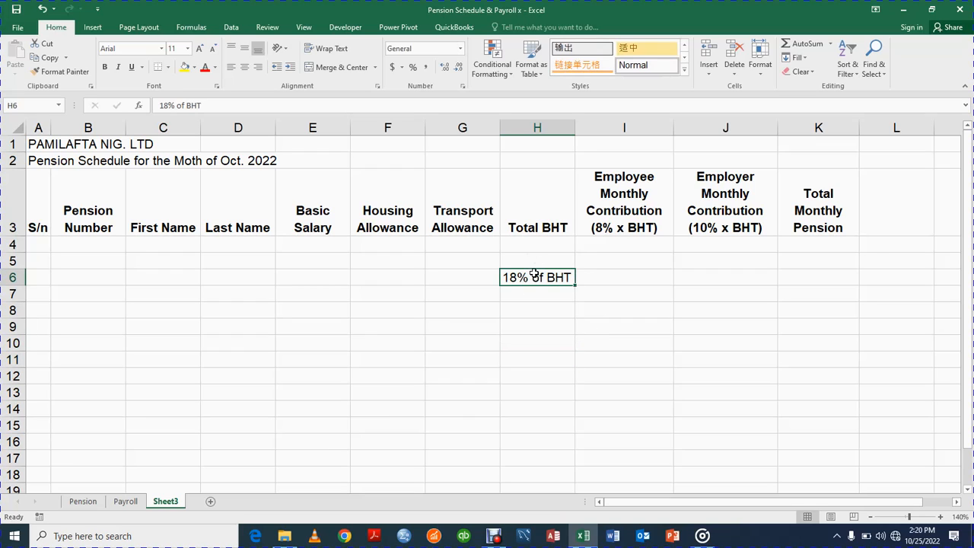
pyautogui.click(105, 67)
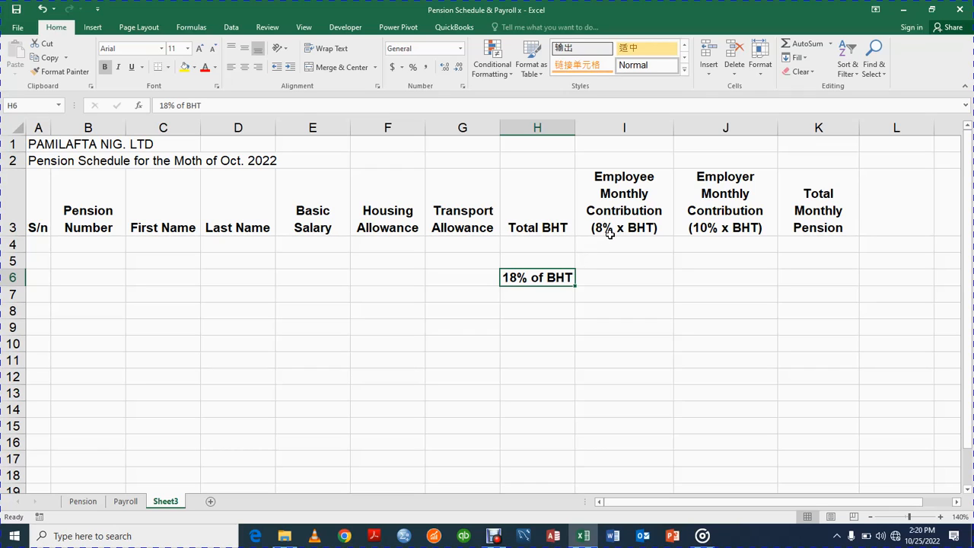
pyautogui.click(624, 223)
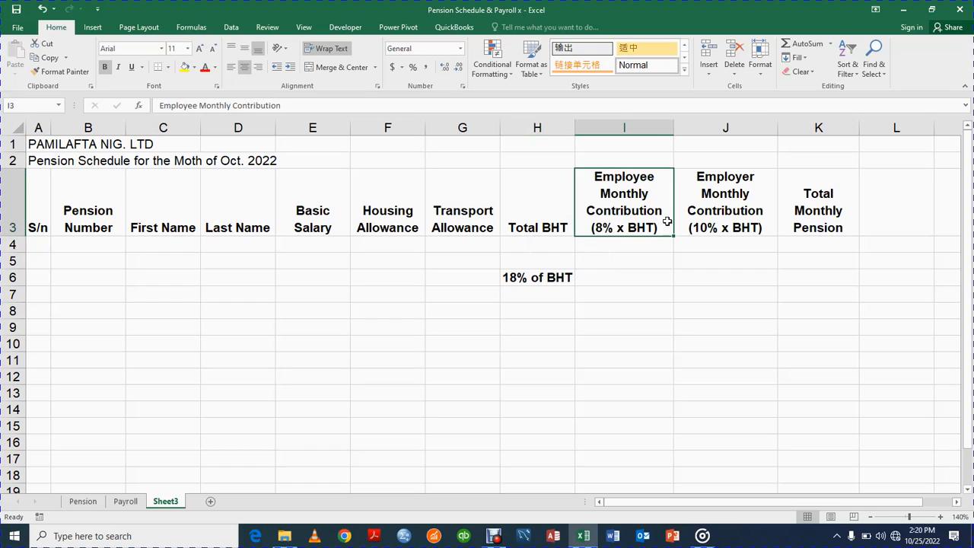
pyautogui.click(693, 221)
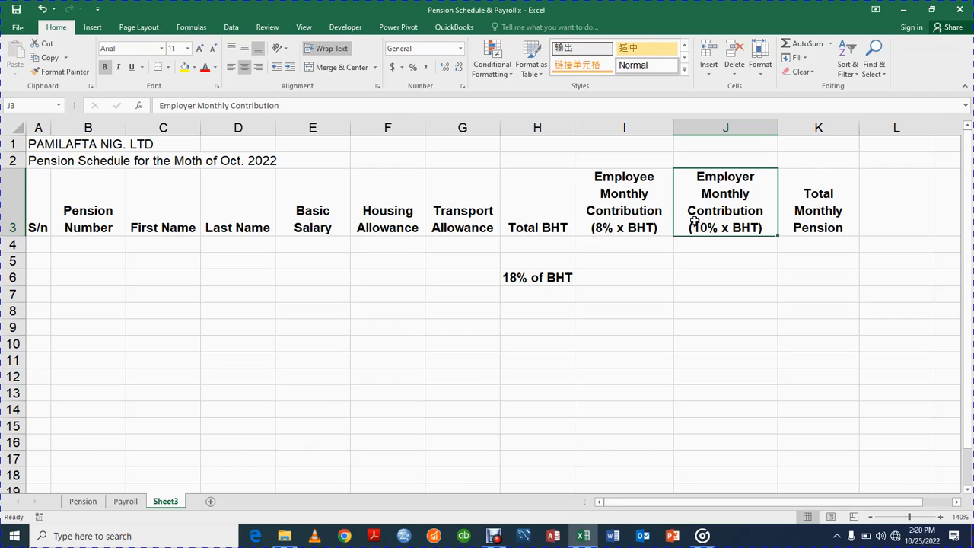
pyautogui.click(42, 147)
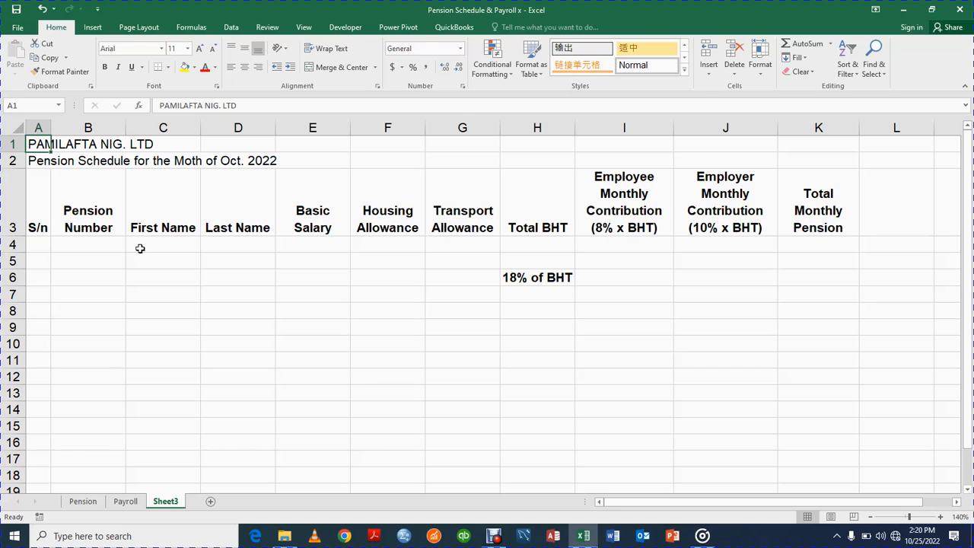
# Copy the first employee's first and last names (C5:D5) on the Pension sheet.
pyautogui.click(80, 504)
pyautogui.click(127, 248)
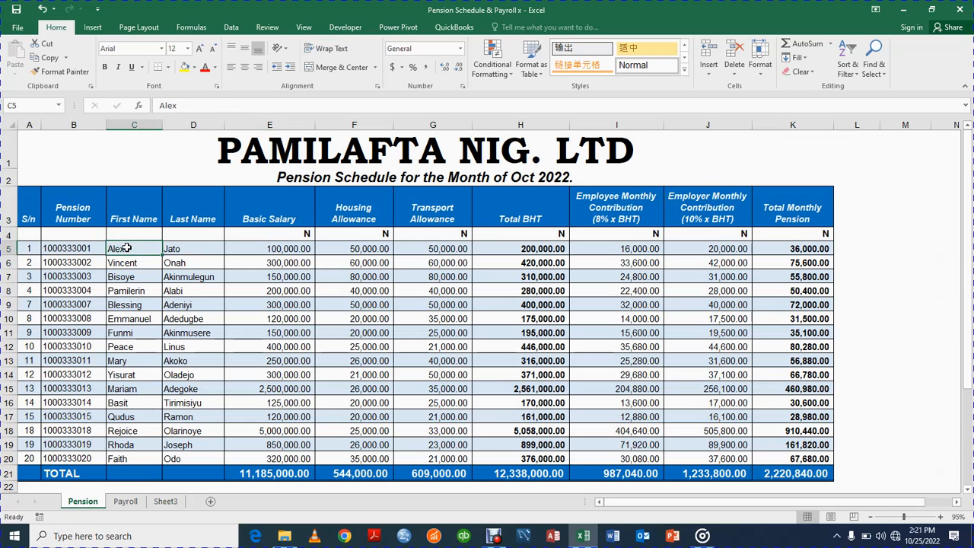
pyautogui.hotkey('shift', 'Right')
pyautogui.hotkey('ctrl', 'c')
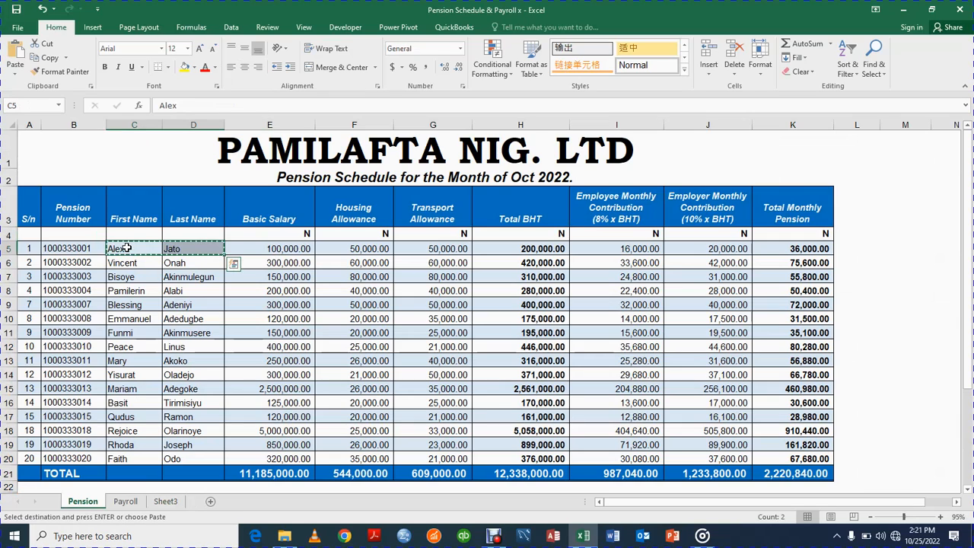
# Paste the names into Sheet3 cell C4 as values only.
pyautogui.click(165, 502)
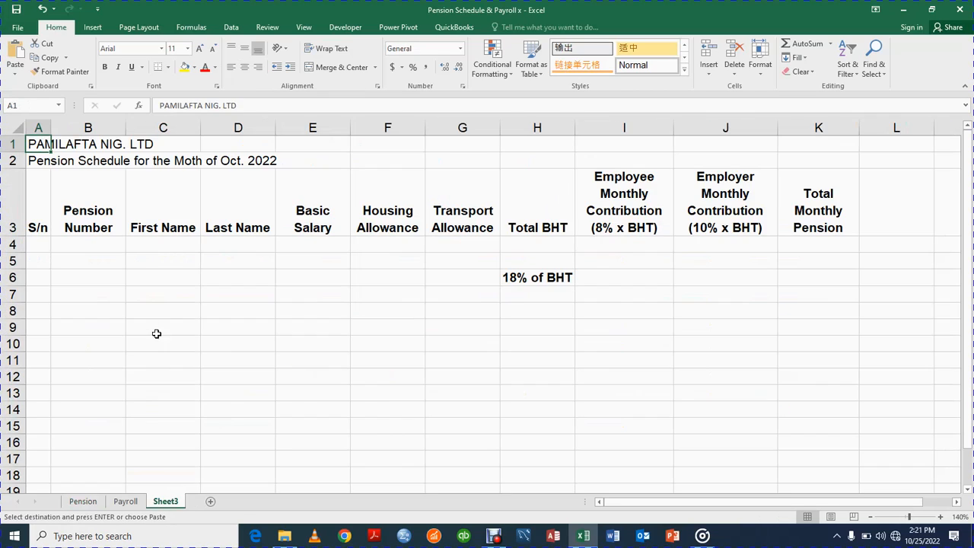
pyautogui.click(154, 242)
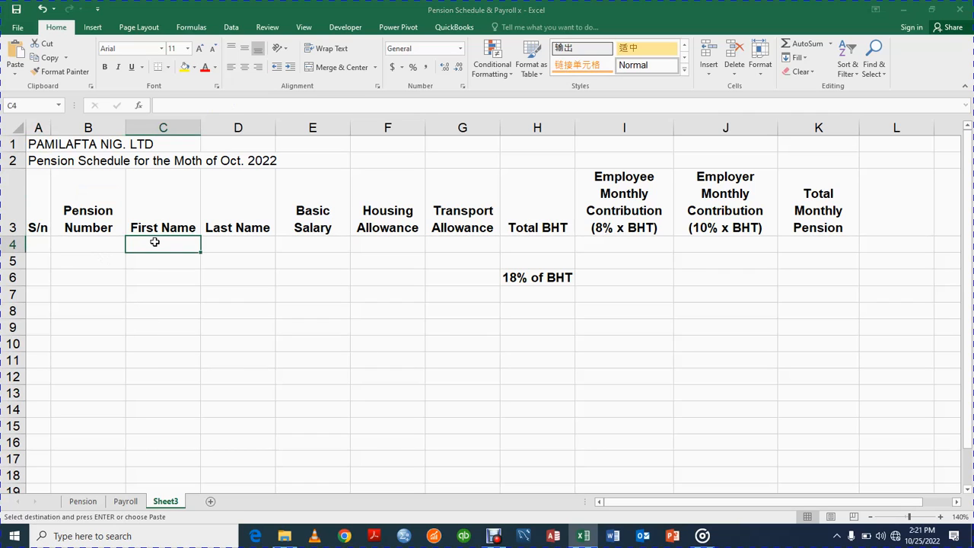
pyautogui.hotkey('ctrl', 'alt', 'v')
pyautogui.click(198, 258)
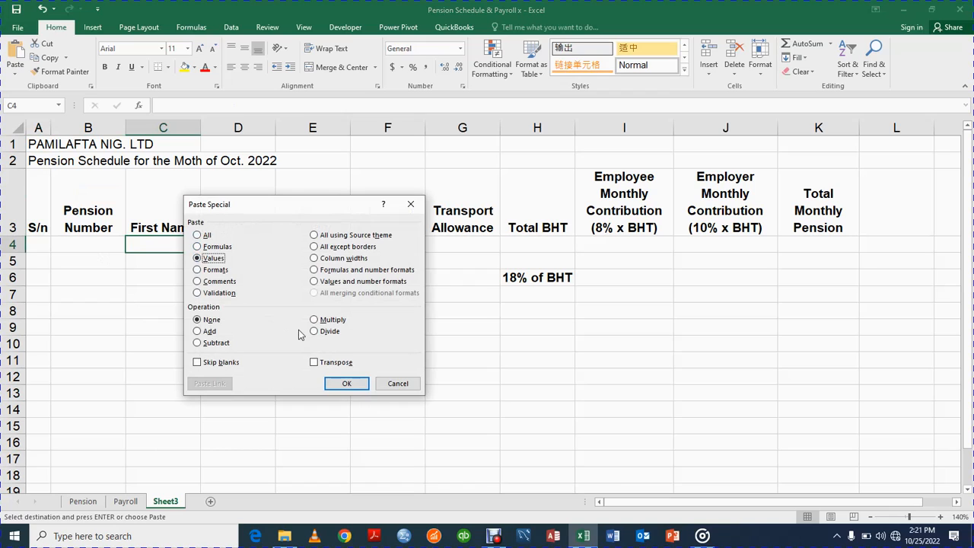
pyautogui.click(349, 382)
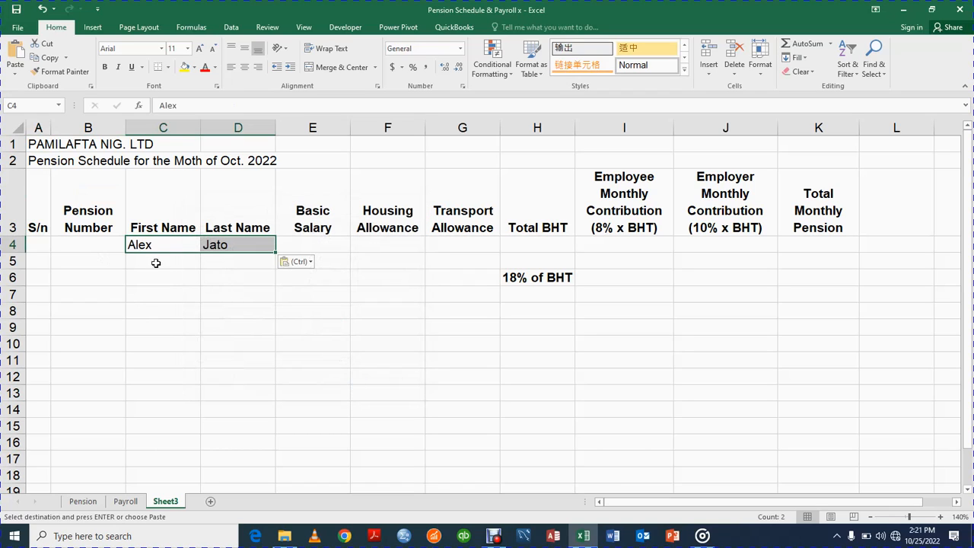
pyautogui.click(185, 288)
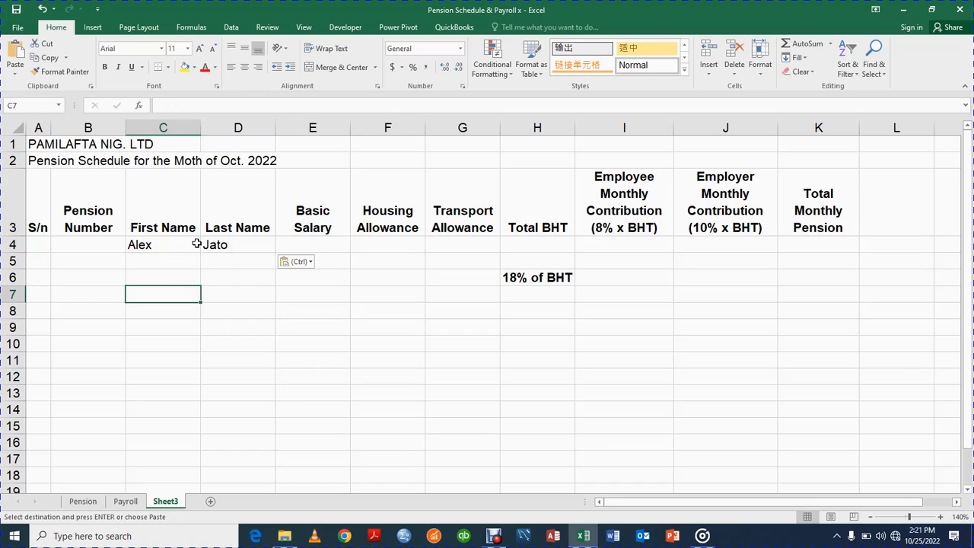
pyautogui.click(162, 242)
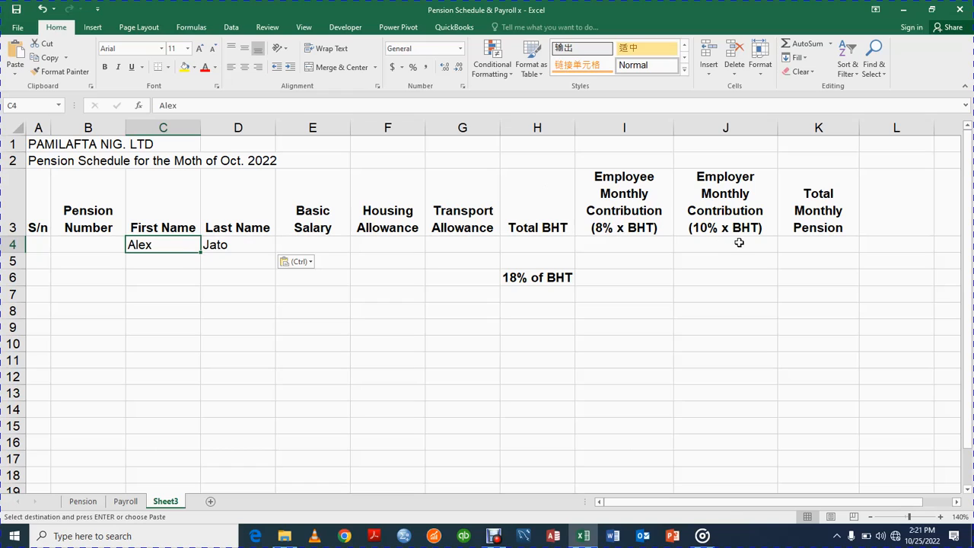
pyautogui.click(40, 144)
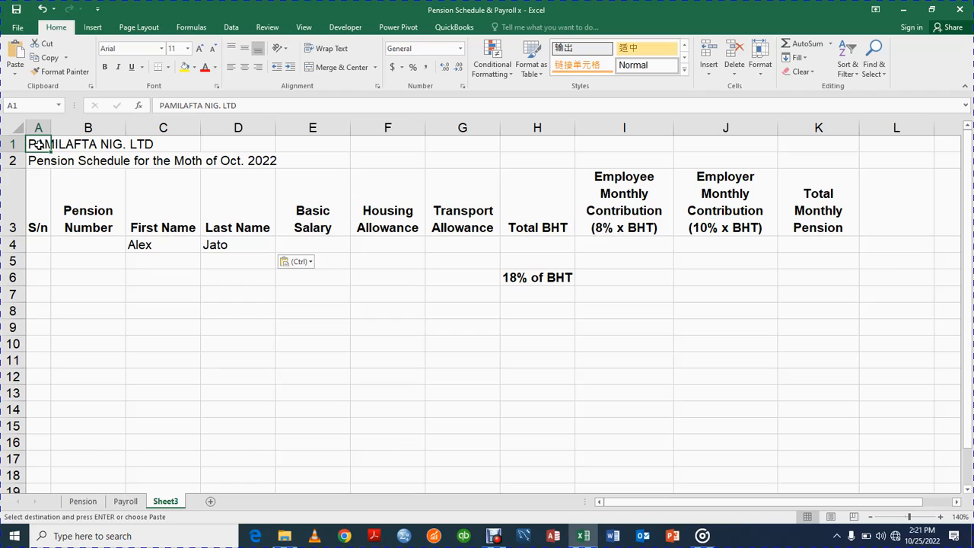
# Clear the '18% of BHT' note from cell H6.
pyautogui.click(539, 280)
pyautogui.press('BackSpace')
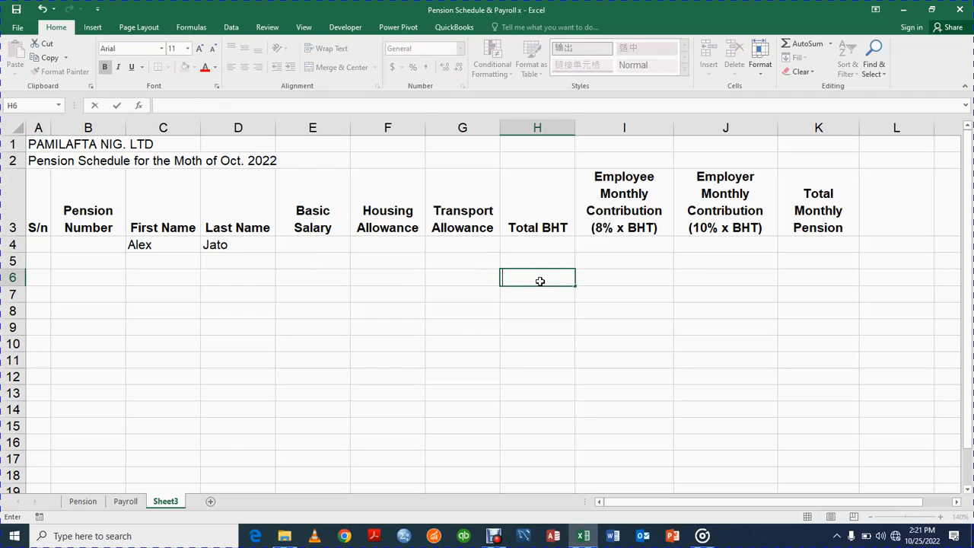
pyautogui.click(434, 305)
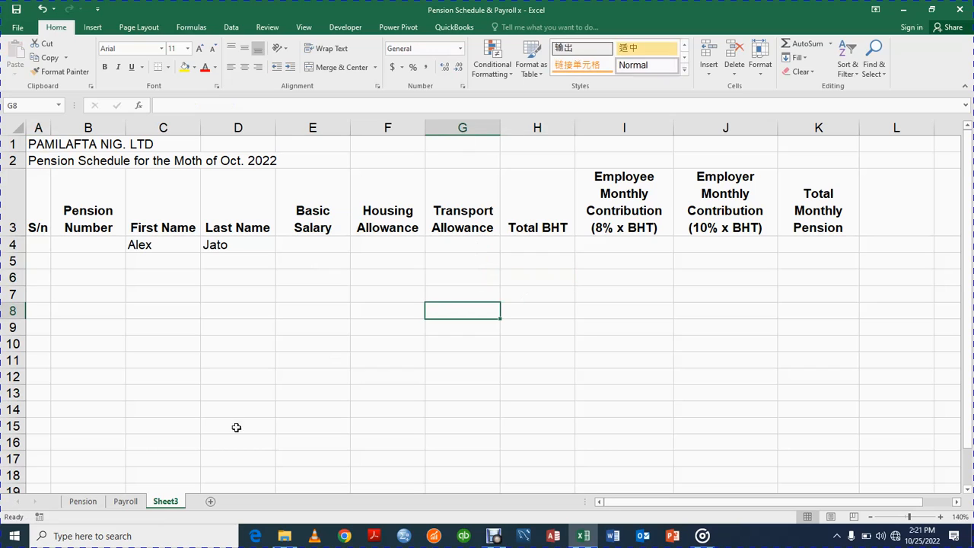
# Copy all employees' first and last names, C5:D20, on the Pension sheet.
pyautogui.click(82, 501)
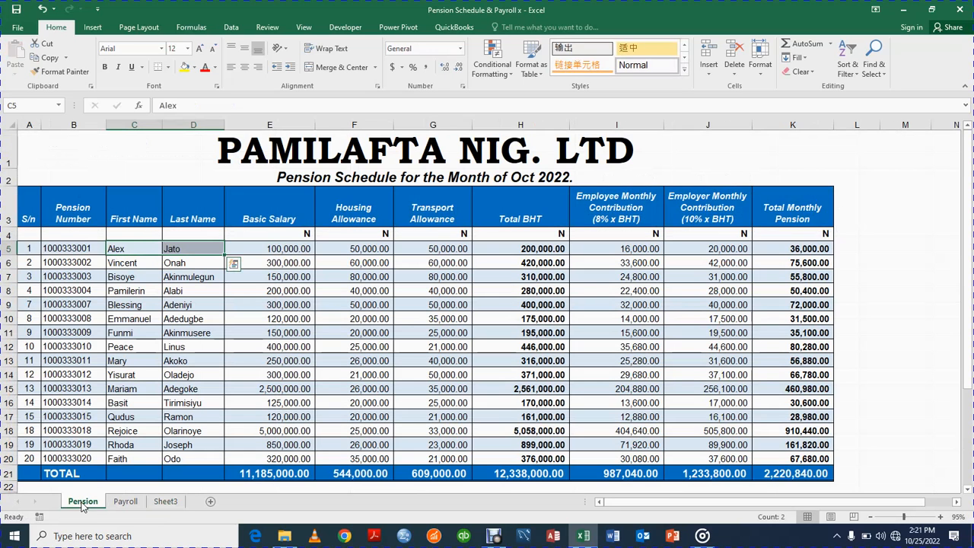
pyautogui.click(127, 249)
pyautogui.hotkey('shift', 'Right')
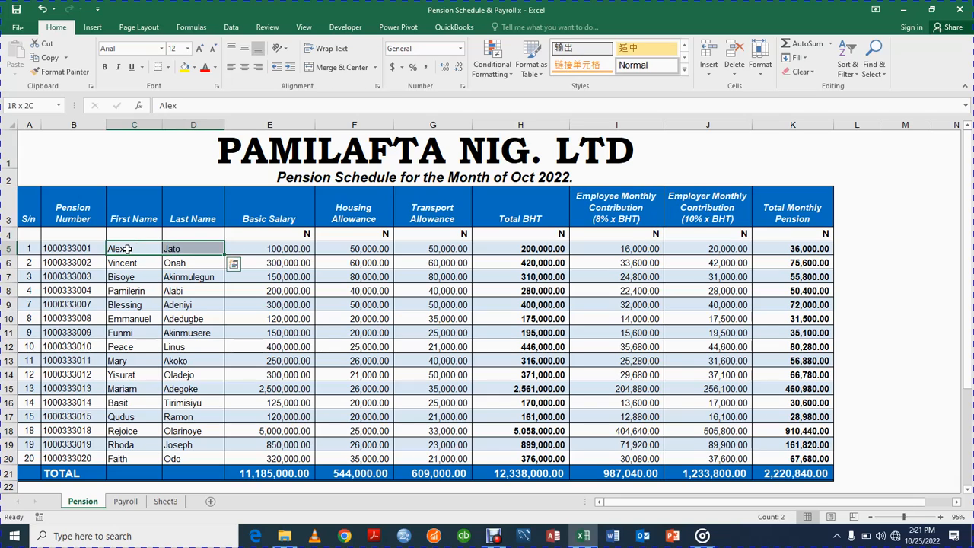
pyautogui.hotkey('shift', 'Down')
pyautogui.hotkey('shift', 'Down')
pyautogui.hotkey('shift', 'Down')
pyautogui.hotkey('shift', 'Down')
pyautogui.hotkey('shift', 'Down')
pyautogui.hotkey('shift', 'Down')
pyautogui.hotkey('shift', 'Down')
pyautogui.hotkey('shift', 'Down')
pyautogui.hotkey('shift', 'Down')
pyautogui.hotkey('shift', 'Down')
pyautogui.hotkey('shift', 'Down')
pyautogui.hotkey('shift', 'Down')
pyautogui.hotkey('shift', 'Down')
pyautogui.hotkey('shift', 'Down')
pyautogui.hotkey('shift', 'Down')
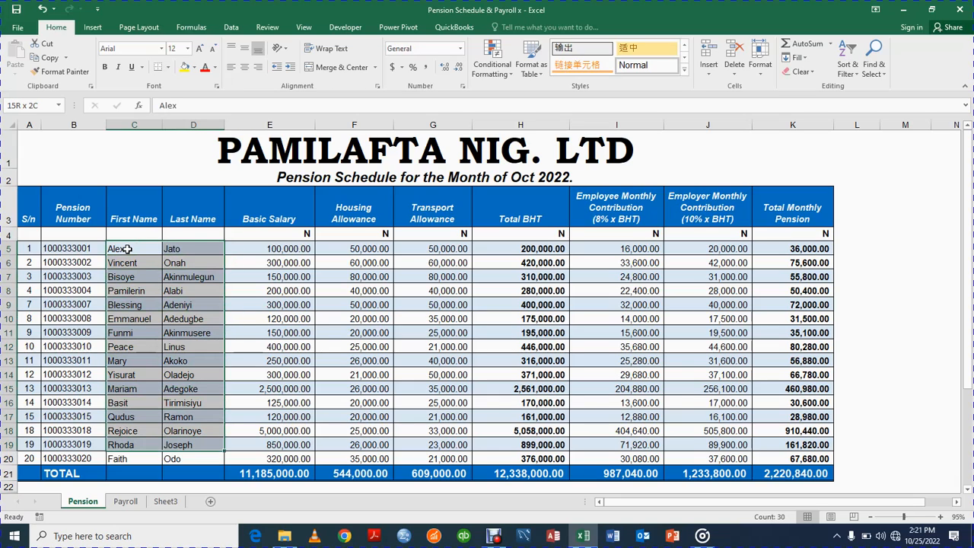
pyautogui.hotkey('ctrl', 'c')
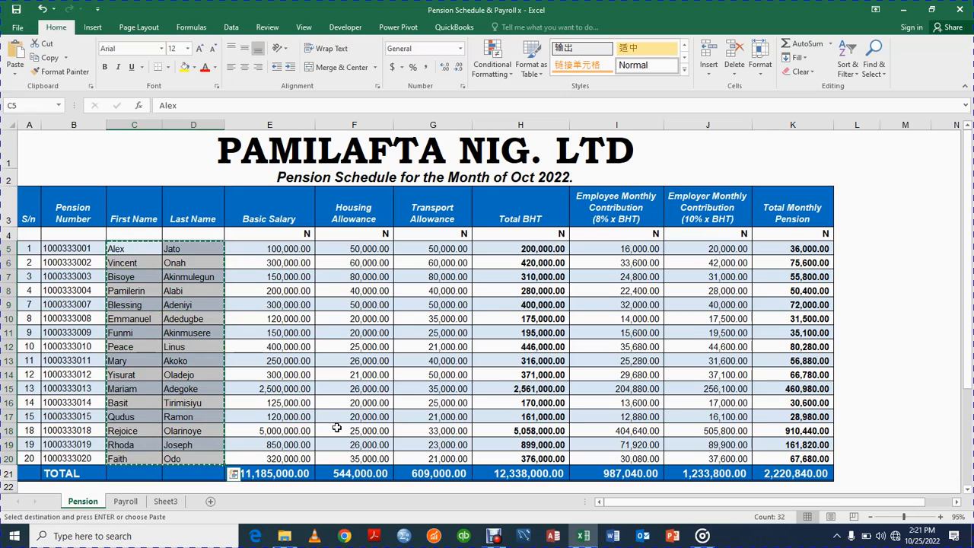
# Paste the names into Sheet3 starting at C4 as values only.
pyautogui.click(166, 503)
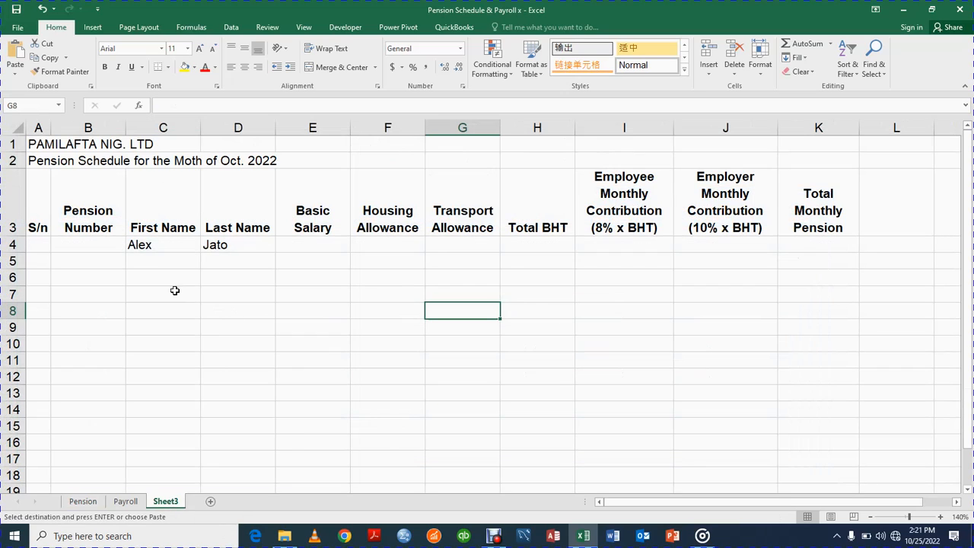
pyautogui.click(150, 244)
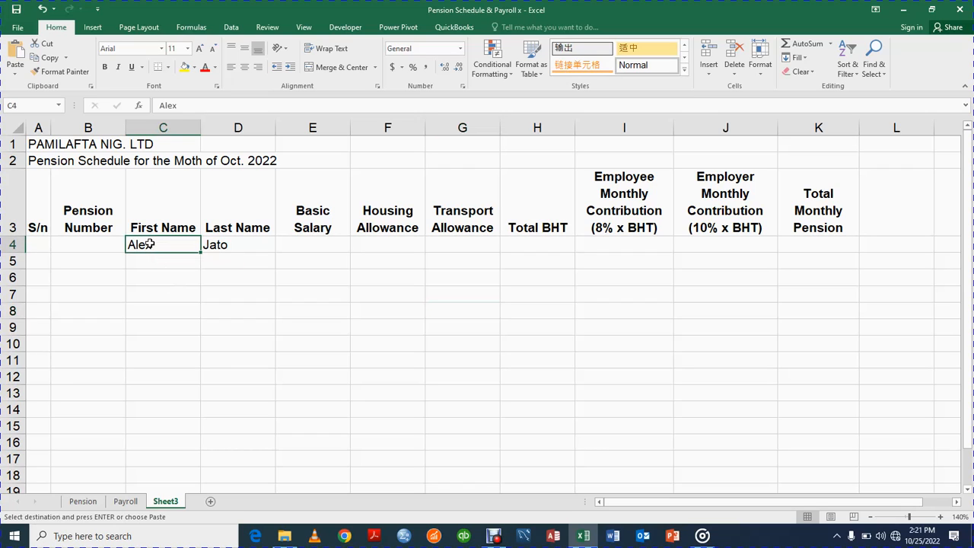
pyautogui.hotkey('ctrl', 'alt', 'v')
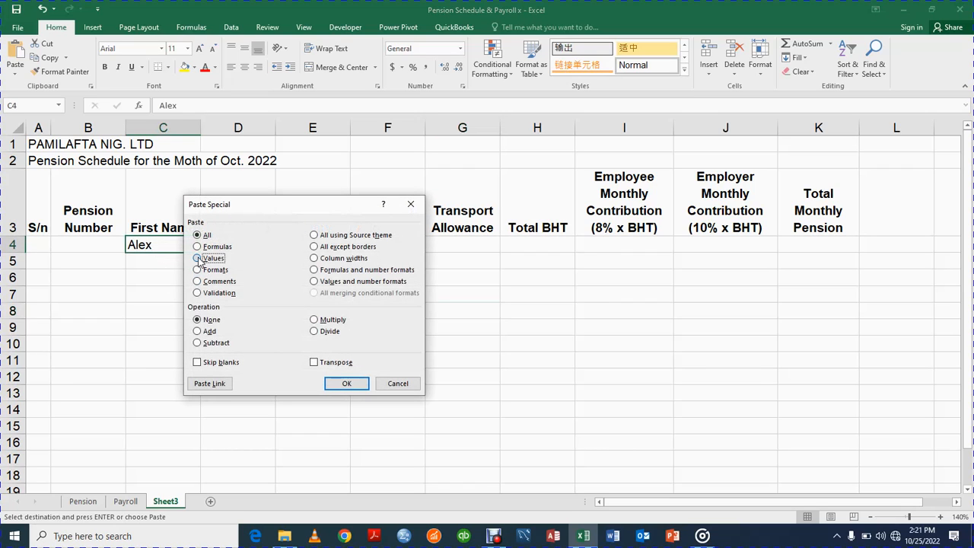
pyautogui.click(198, 259)
pyautogui.click(346, 383)
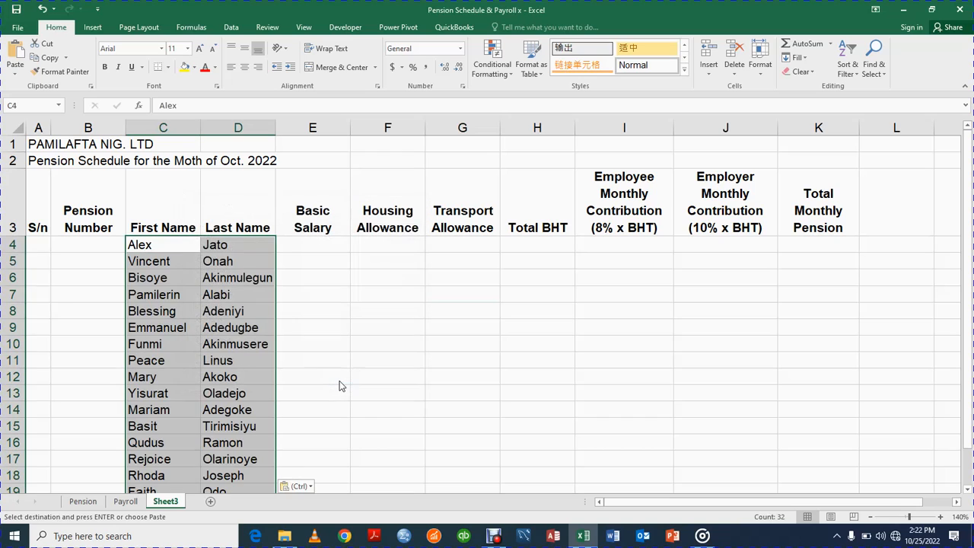
pyautogui.click(870, 517)
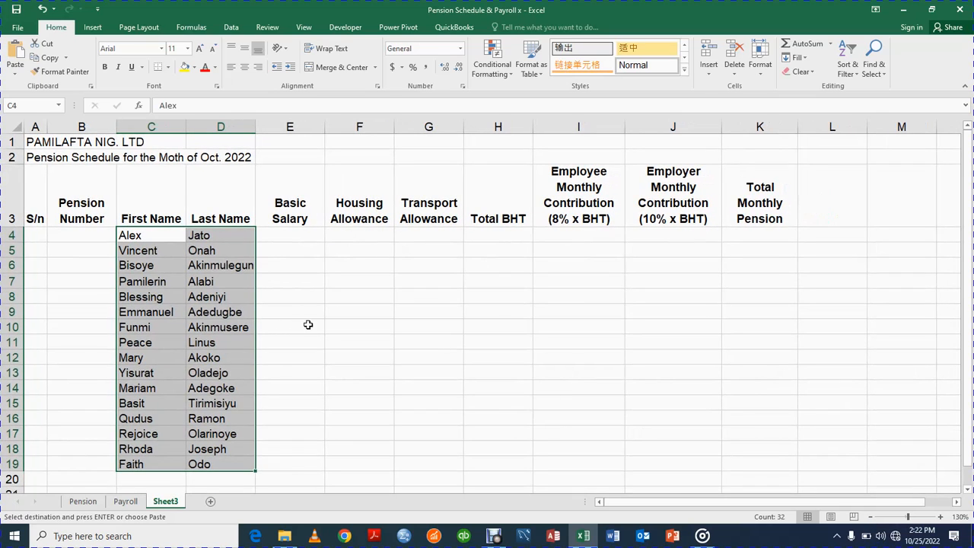
# Number the employees 1 to 16 in A4:A19 by entering 1 and 2, then filling down.
pyautogui.click(34, 236)
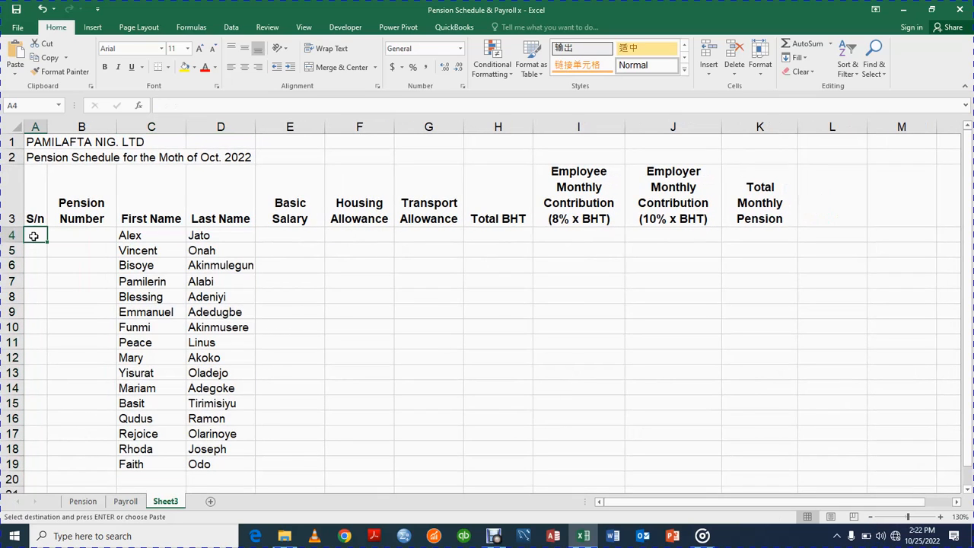
pyautogui.write('1')
pyautogui.press('Return')
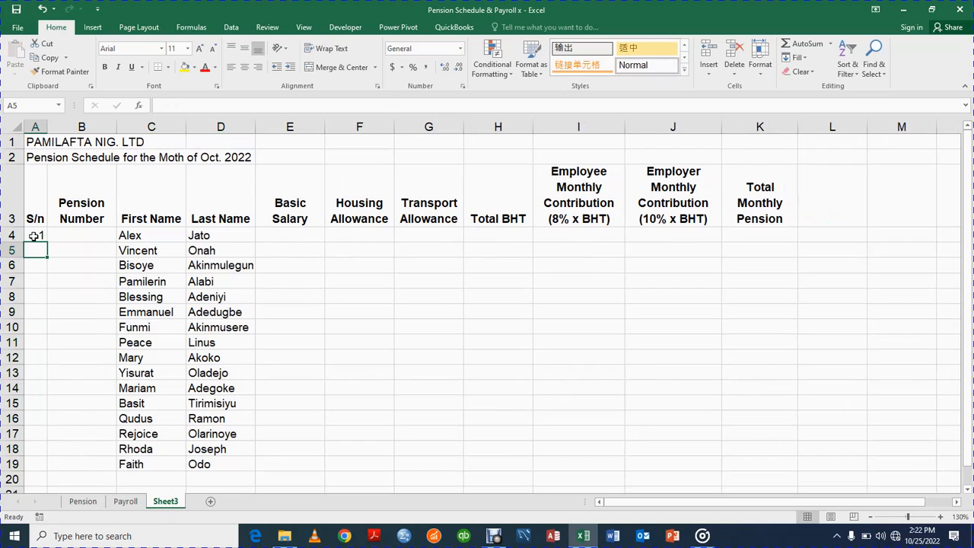
pyautogui.write('2')
pyautogui.press('Return')
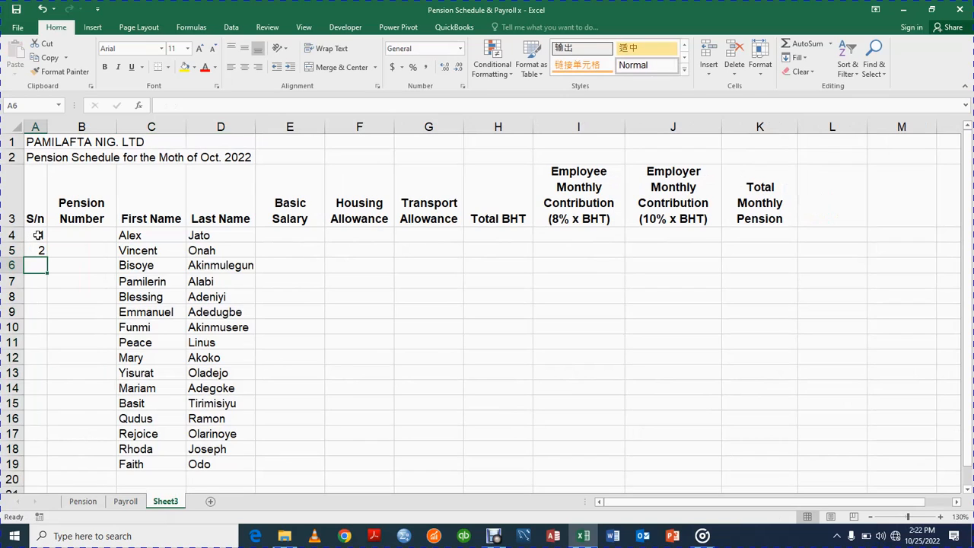
pyautogui.click(37, 235)
pyautogui.hotkey('shift', 'Down')
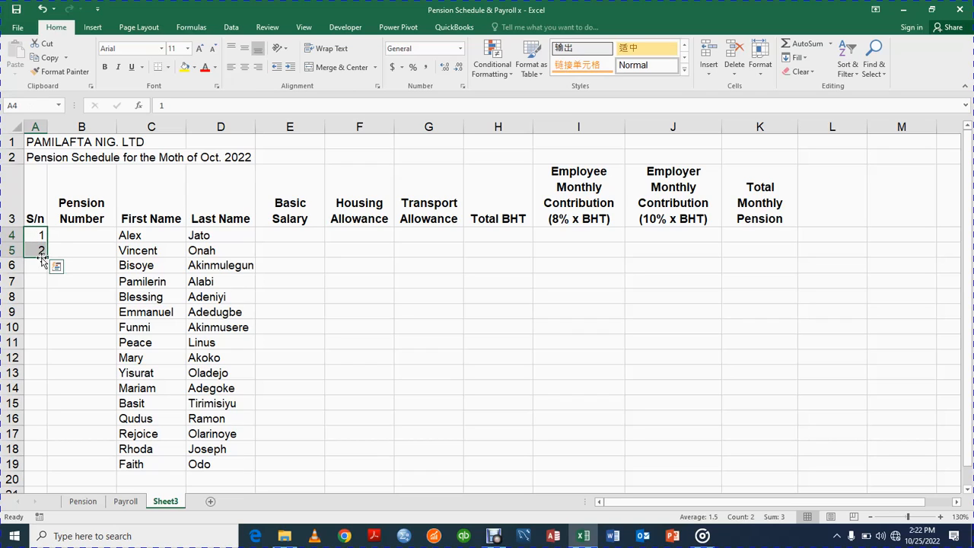
pyautogui.moveTo(46, 258); pyautogui.dragTo(46, 258)
pyautogui.moveTo(47, 258); pyautogui.dragTo(39, 466)
pyautogui.click(39, 467)
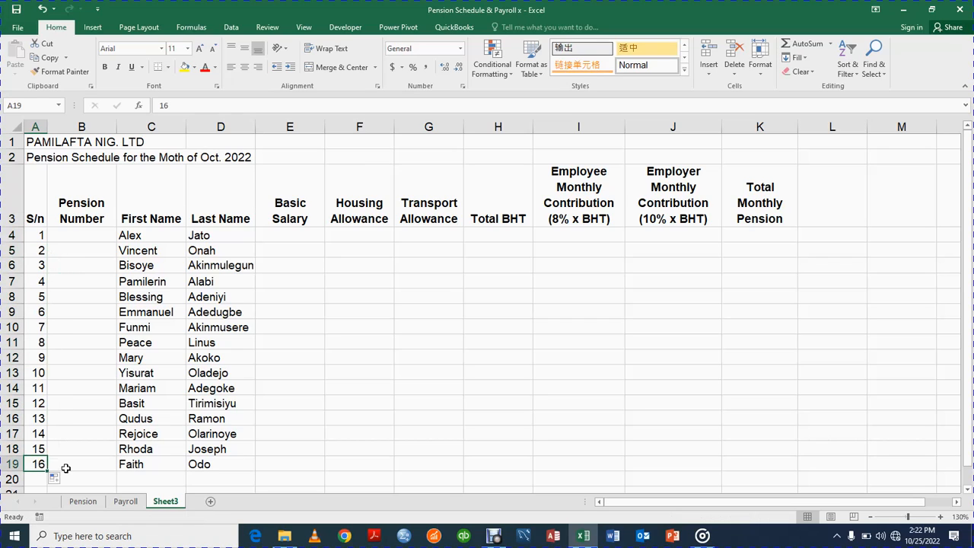
pyautogui.click(65, 468)
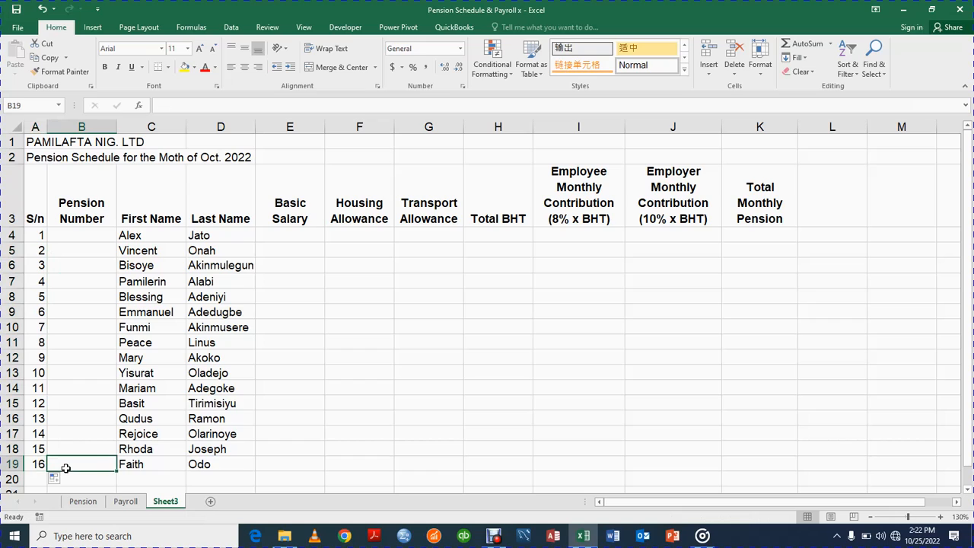
# Centre the serial numbers in A4:A19.
pyautogui.click(34, 237)
pyautogui.hotkey('shift', 'Down')
pyautogui.hotkey('shift', 'Down')
pyautogui.hotkey('shift', 'Down')
pyautogui.hotkey('shift', 'Down')
pyautogui.hotkey('shift', 'Down')
pyautogui.hotkey('shift', 'Down')
pyautogui.hotkey('shift', 'Down')
pyautogui.hotkey('shift', 'Down')
pyautogui.hotkey('shift', 'Down')
pyautogui.hotkey('shift', 'Down')
pyautogui.hotkey('shift', 'Down')
pyautogui.hotkey('shift', 'Down')
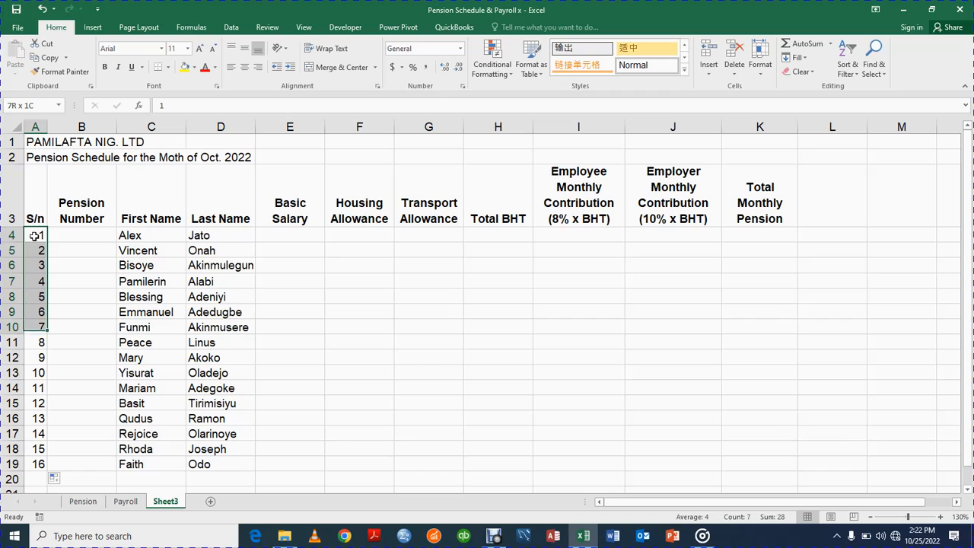
pyautogui.hotkey('shift', 'Down')
pyautogui.hotkey('shift', 'Down')
pyautogui.hotkey('shift', 'Down')
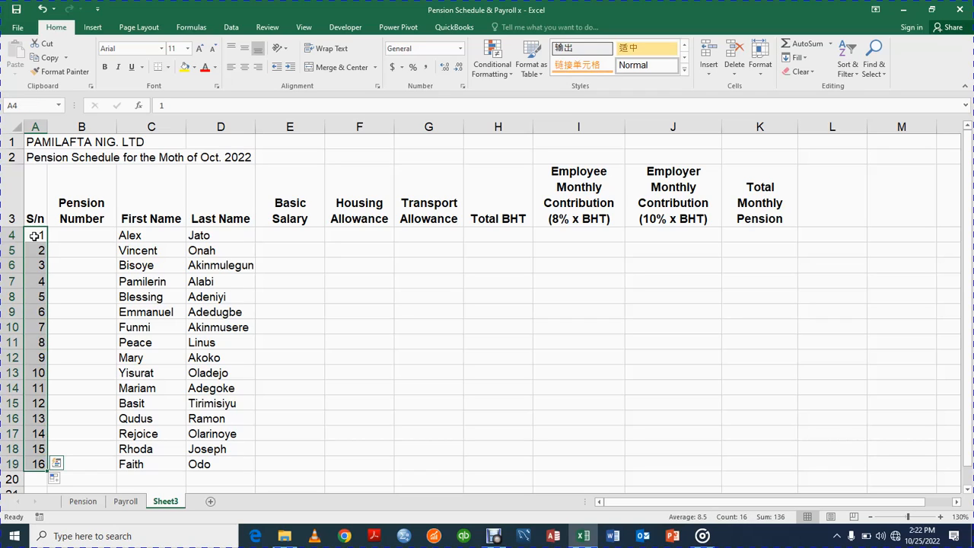
pyautogui.click(245, 68)
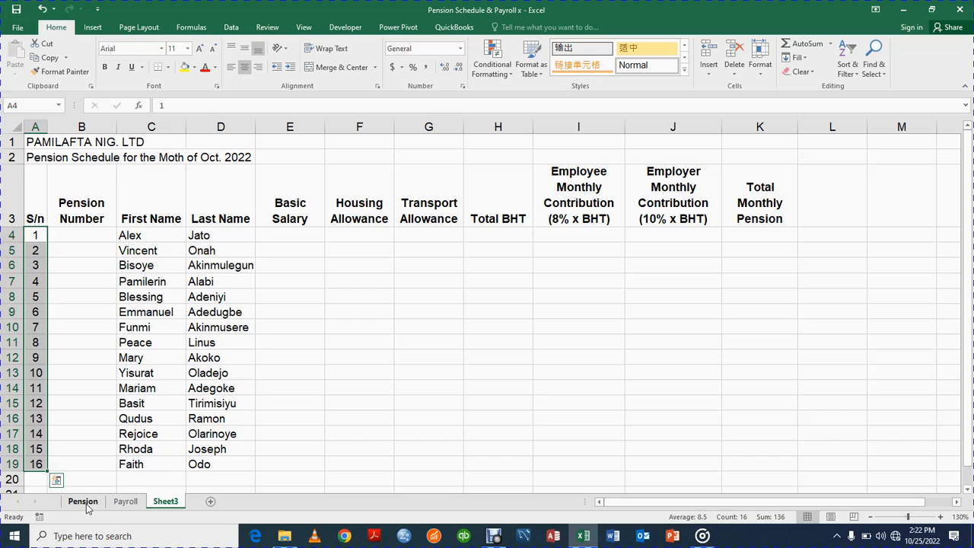
# Copy the pension numbers B5:B20 on the Pension sheet.
pyautogui.click(100, 230)
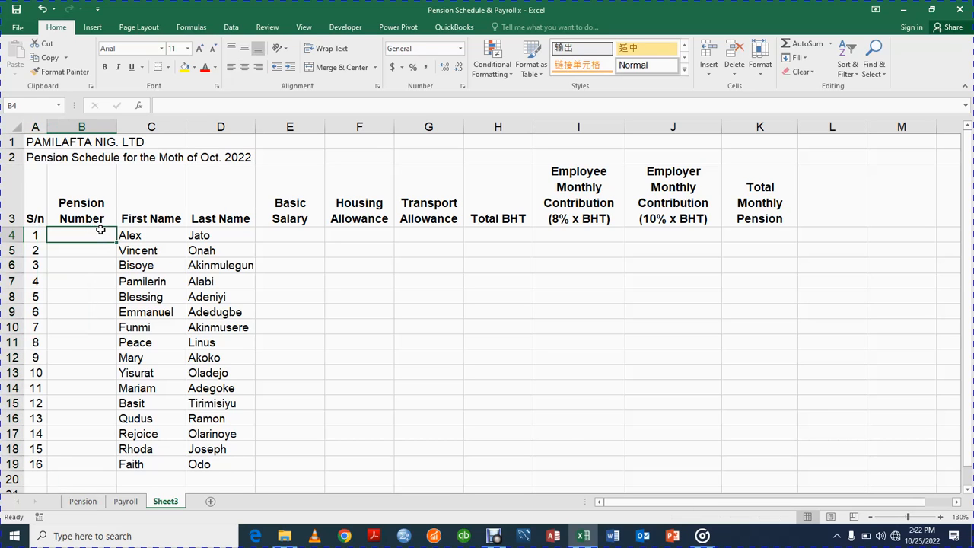
pyautogui.click(83, 501)
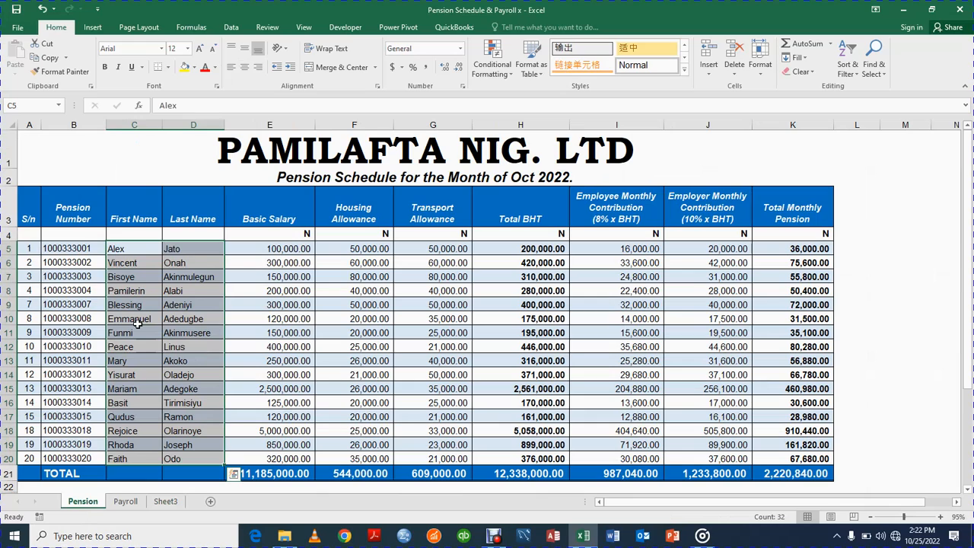
pyautogui.click(77, 246)
pyautogui.hotkey('shift', 'Down')
pyautogui.hotkey('shift', 'Down')
pyautogui.hotkey('shift', 'Down')
pyautogui.hotkey('shift', 'Down')
pyautogui.hotkey('shift', 'Down')
pyautogui.hotkey('shift', 'Down')
pyautogui.hotkey('shift', 'Down')
pyautogui.hotkey('shift', 'Down')
pyautogui.hotkey('shift', 'Down')
pyautogui.hotkey('shift', 'Down')
pyautogui.hotkey('shift', 'Down')
pyautogui.hotkey('shift', 'Down')
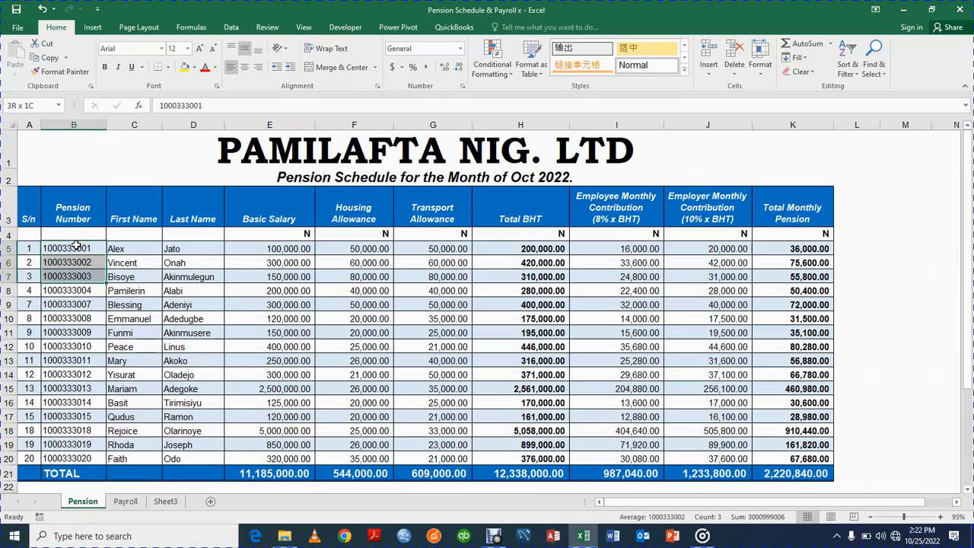
pyautogui.hotkey('shift', 'Down')
pyautogui.hotkey('shift', 'Down')
pyautogui.hotkey('shift', 'Down')
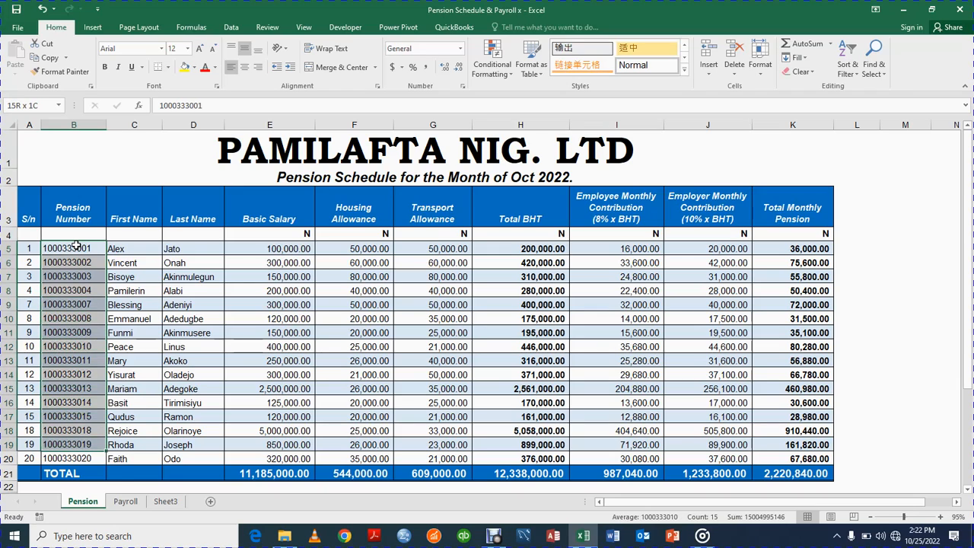
pyautogui.hotkey('ctrl', 'c')
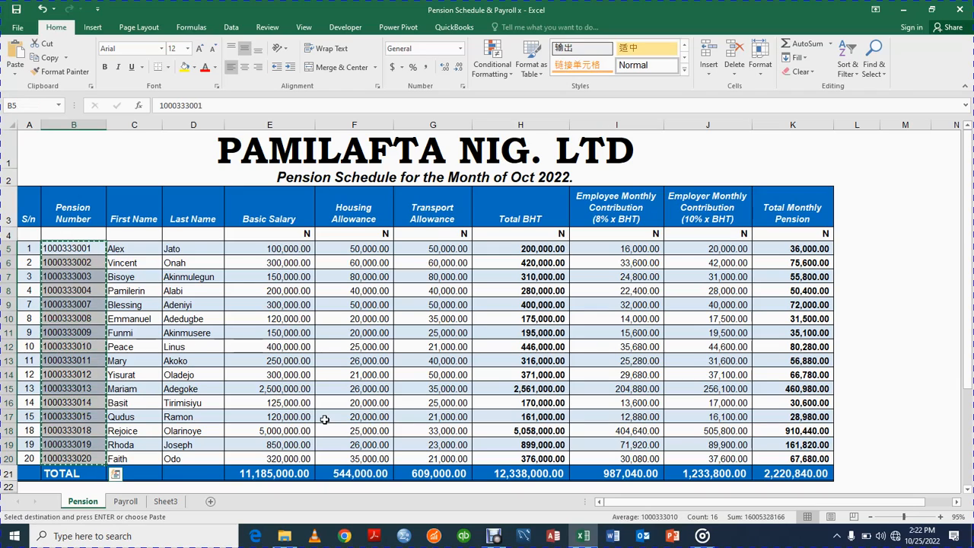
# Paste the pension numbers into Sheet3 starting at B4 as values only.
pyautogui.click(166, 500)
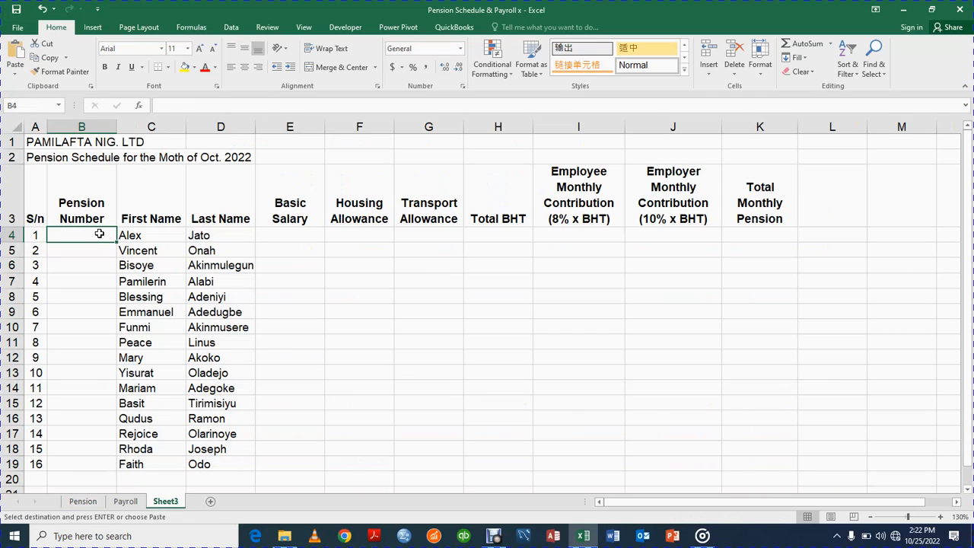
pyautogui.press('alt')
pyautogui.click(92, 271)
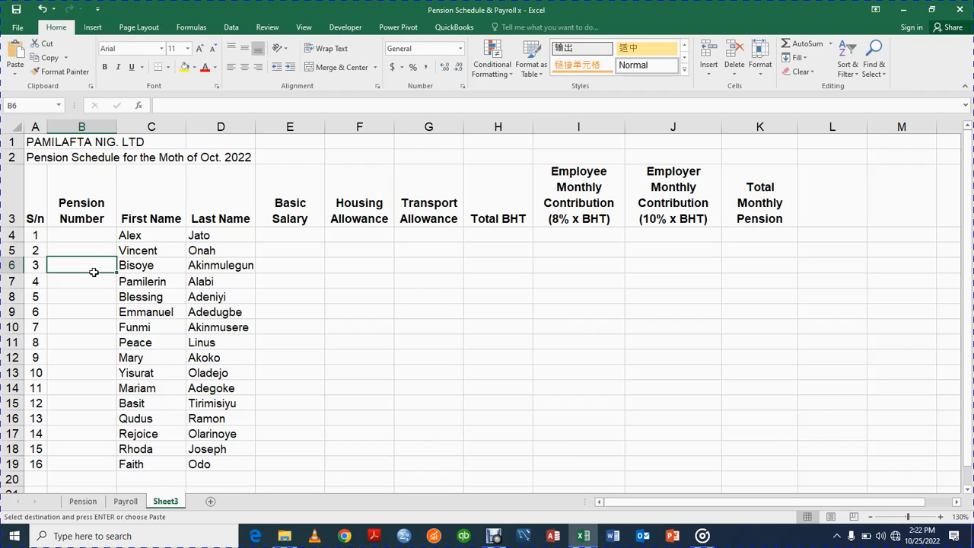
pyautogui.click(94, 230)
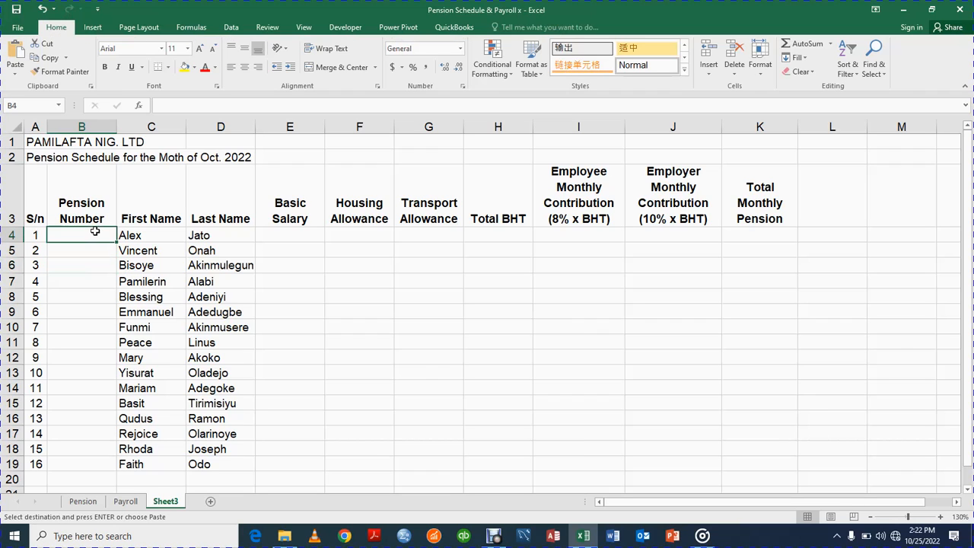
pyautogui.hotkey('ctrl', 'alt', 'v')
pyautogui.click(198, 259)
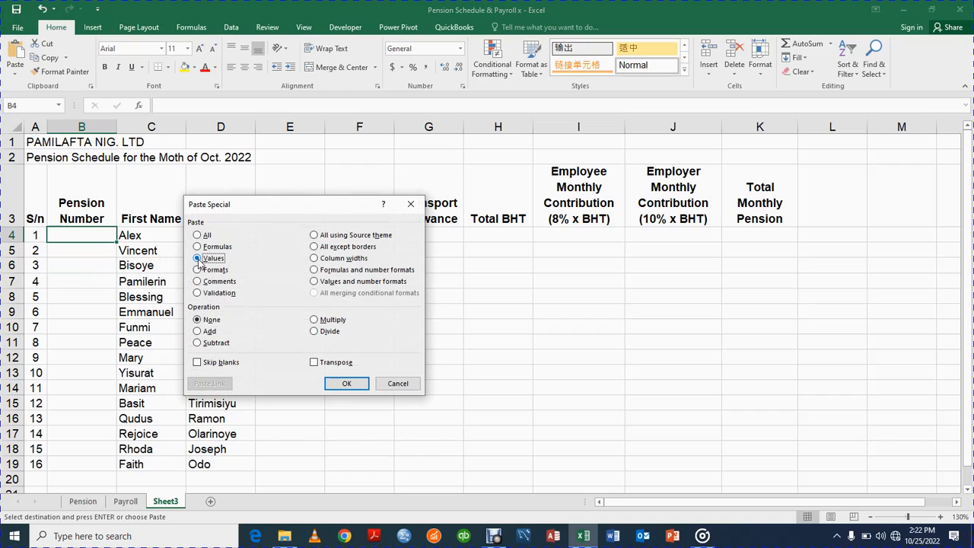
pyautogui.click(347, 383)
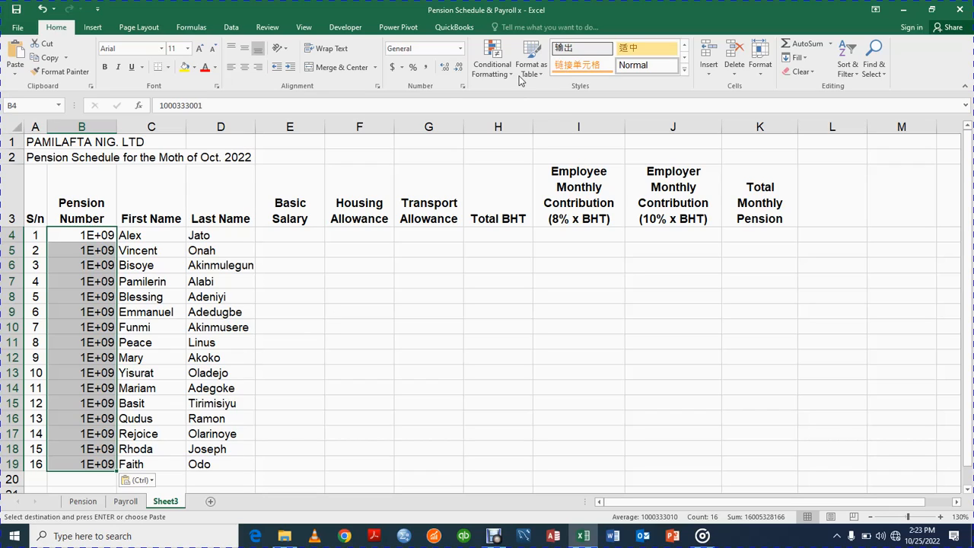
# Format B4:B19 as Number with no decimals and fit column B to the ten-digit pension numbers.
pyautogui.click(457, 66)
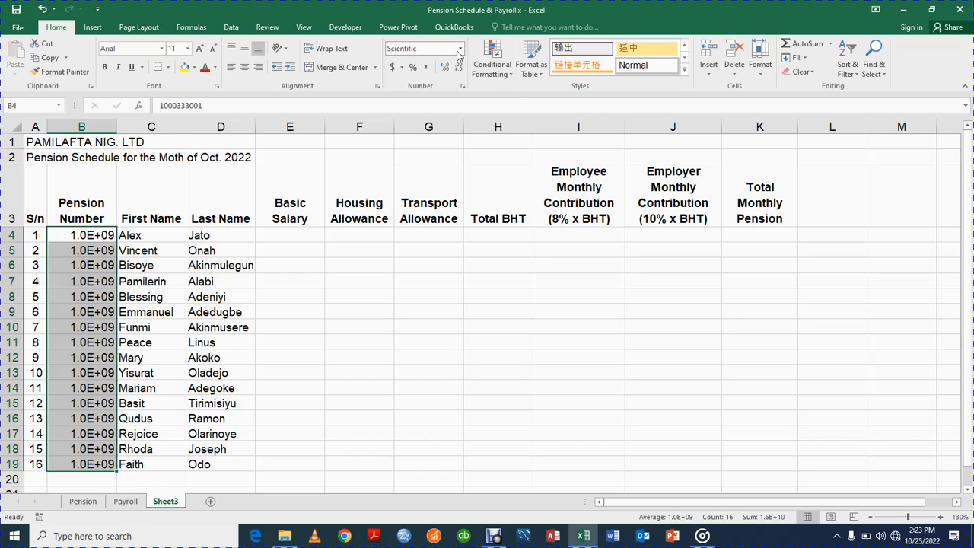
pyautogui.click(459, 48)
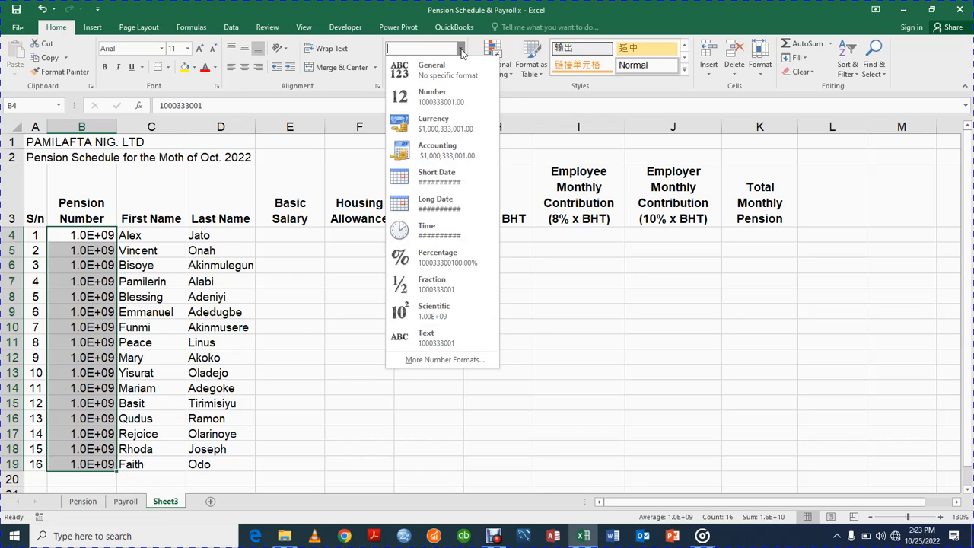
pyautogui.click(447, 92)
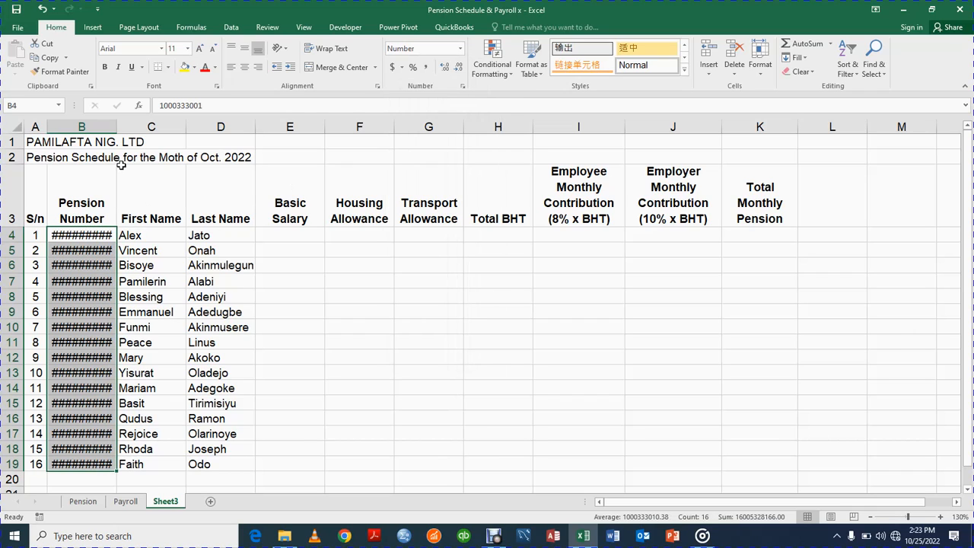
pyautogui.doubleClick(116, 126)
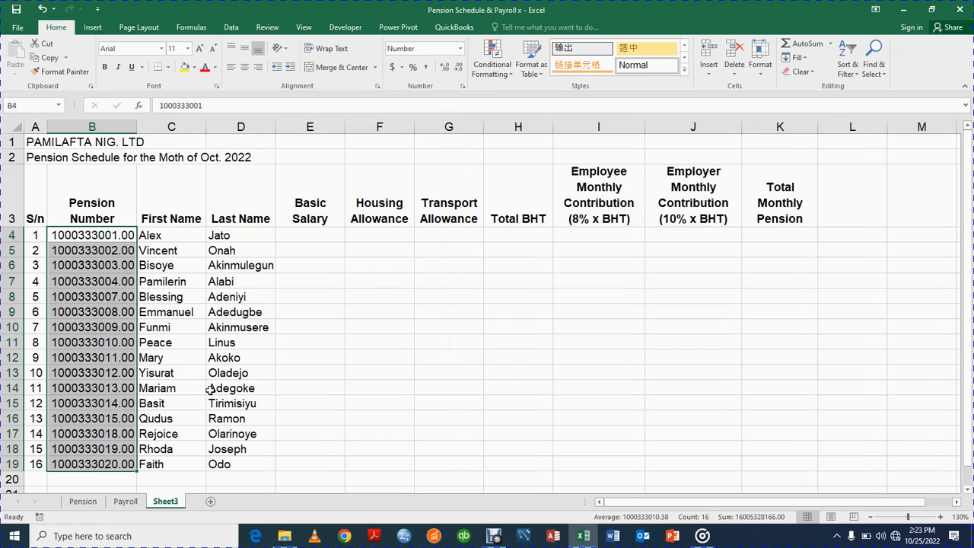
pyautogui.click(459, 68)
pyautogui.click(460, 68)
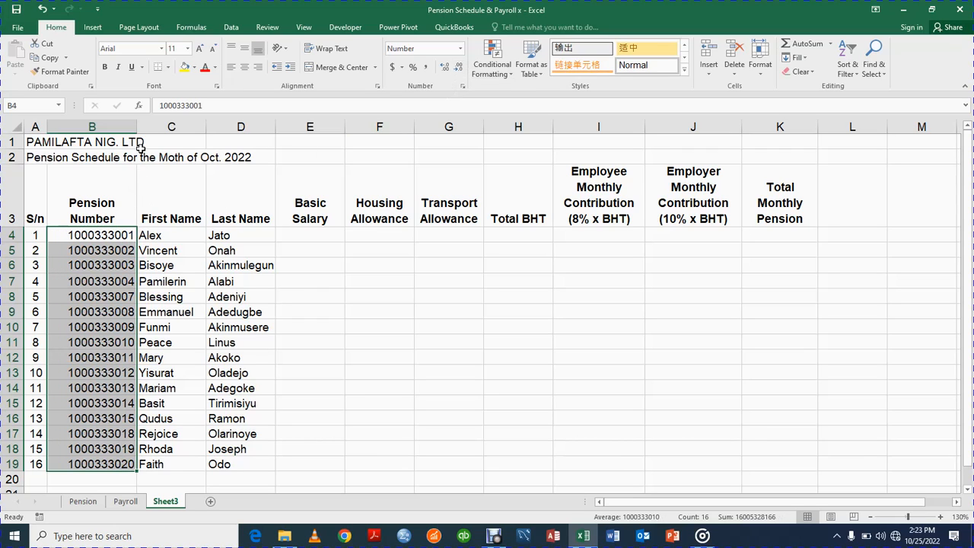
pyautogui.moveTo(138, 126); pyautogui.dragTo(128, 131)
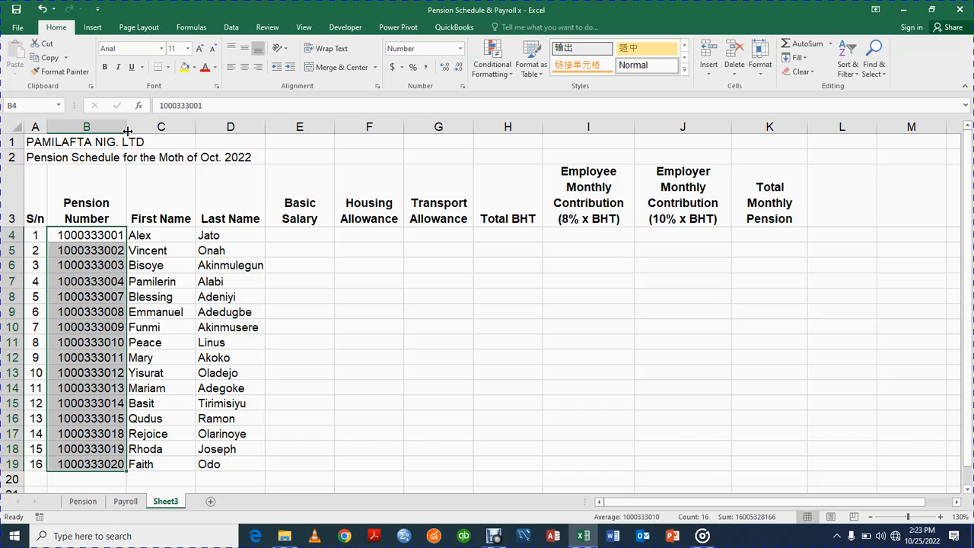
pyautogui.click(93, 239)
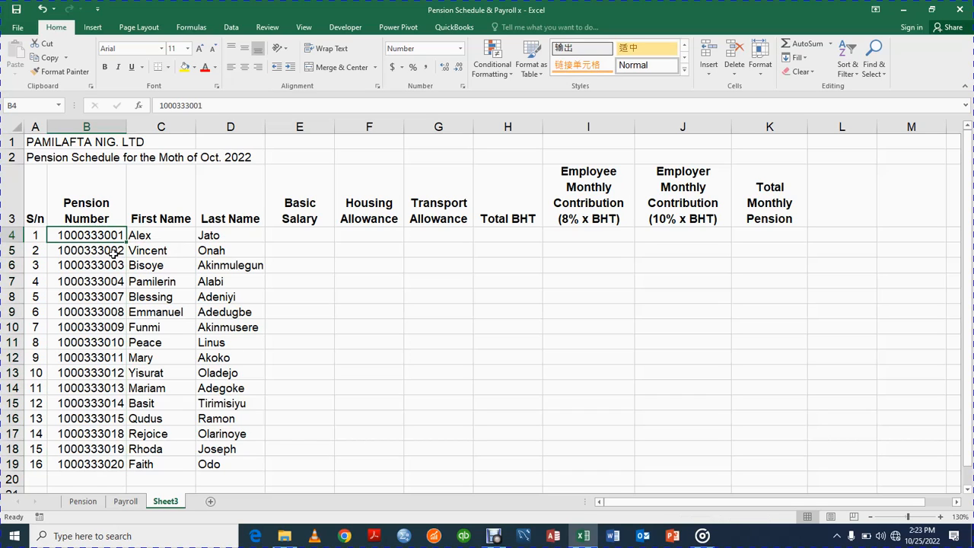
# Try entering 23411110 in B10, then undo it to restore the original pension number.
pyautogui.click(97, 329)
pyautogui.write('23411110')
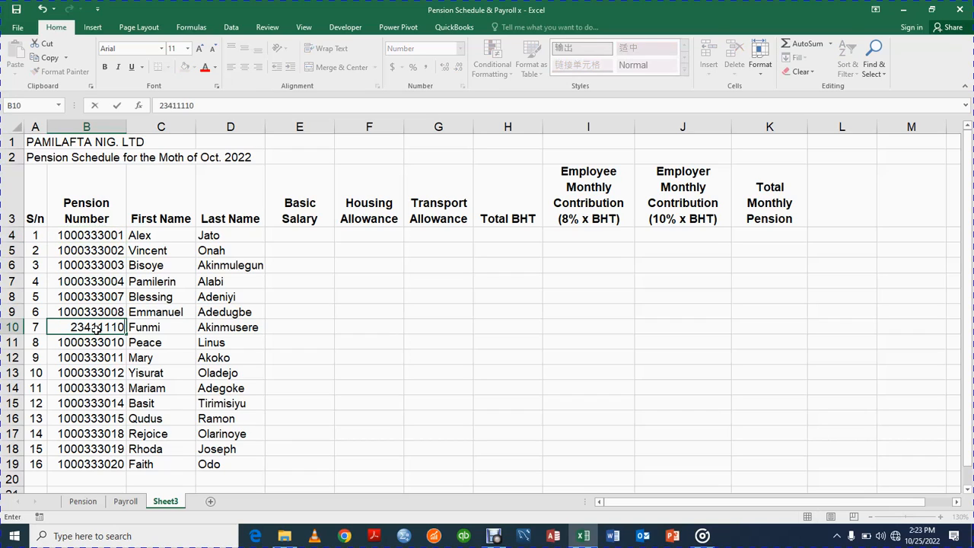
pyautogui.press('Return')
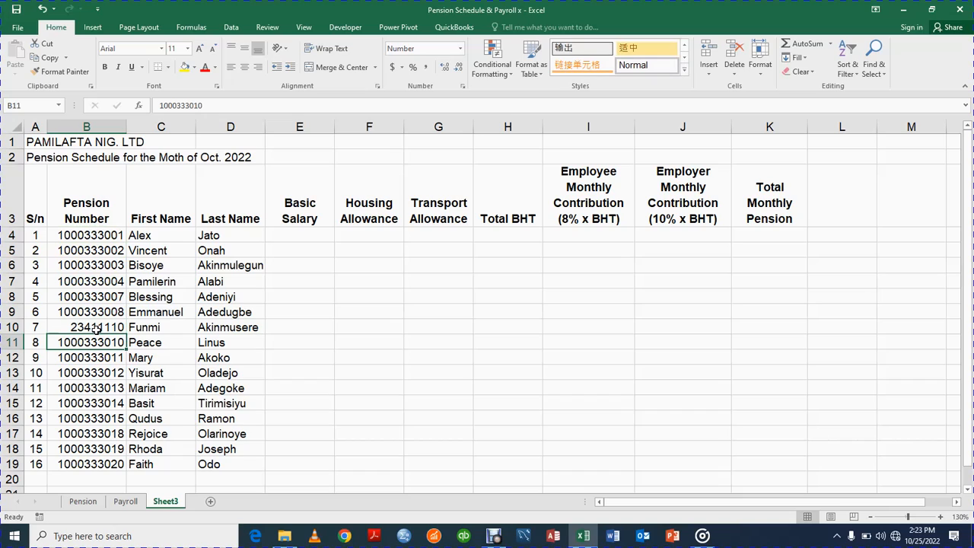
pyautogui.hotkey('ctrl', 'z')
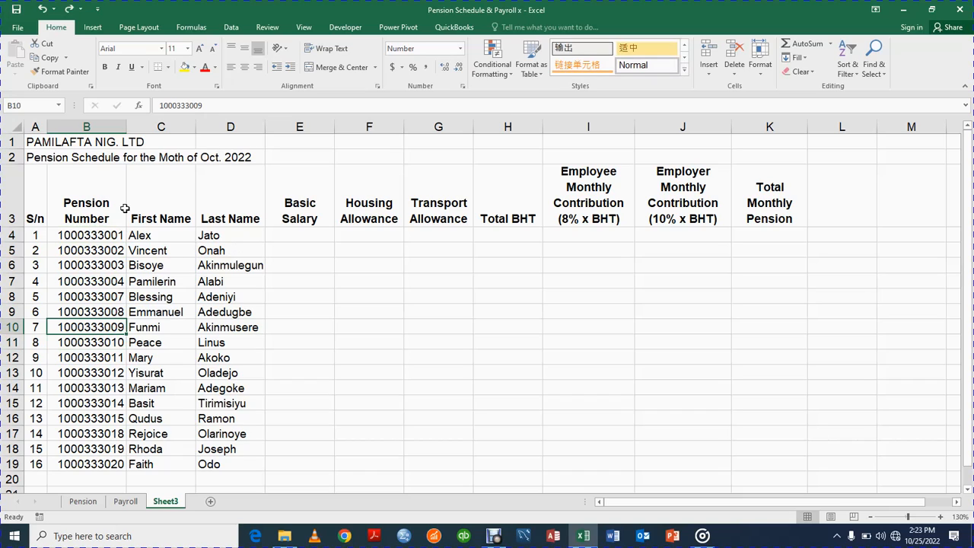
# Widen column B slightly and move across to the Basic Salary heading.
pyautogui.moveTo(125, 128); pyautogui.dragTo(130, 127)
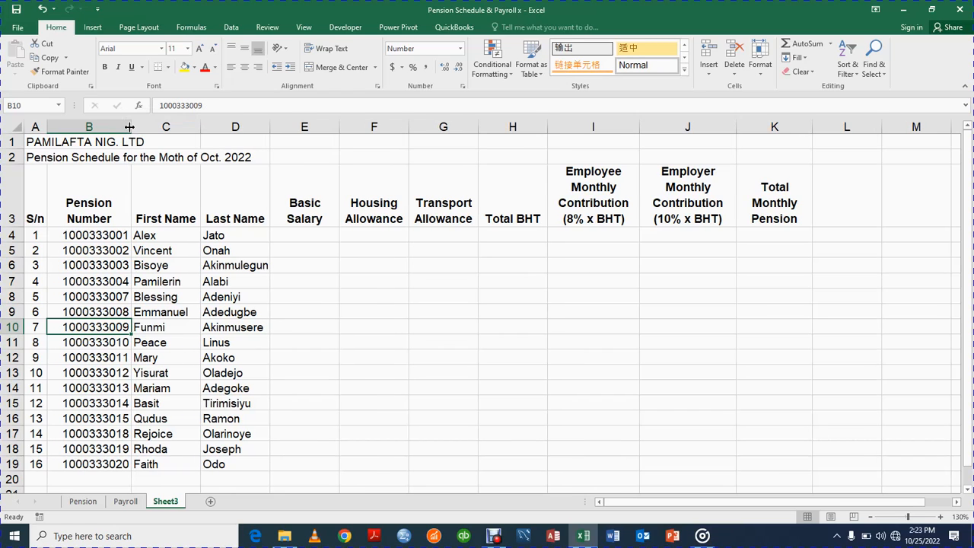
pyautogui.click(81, 202)
pyautogui.press('Right')
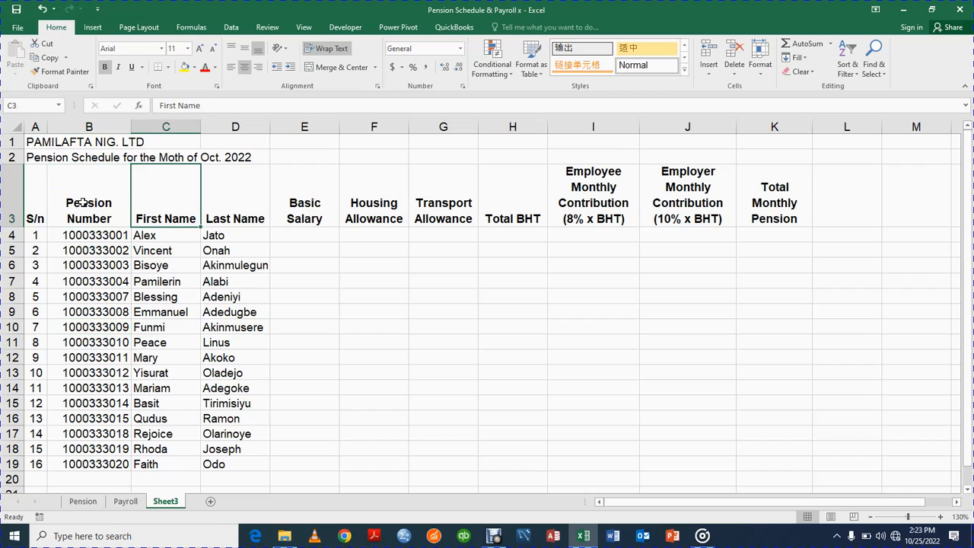
pyautogui.press('Right')
pyautogui.press('Right')
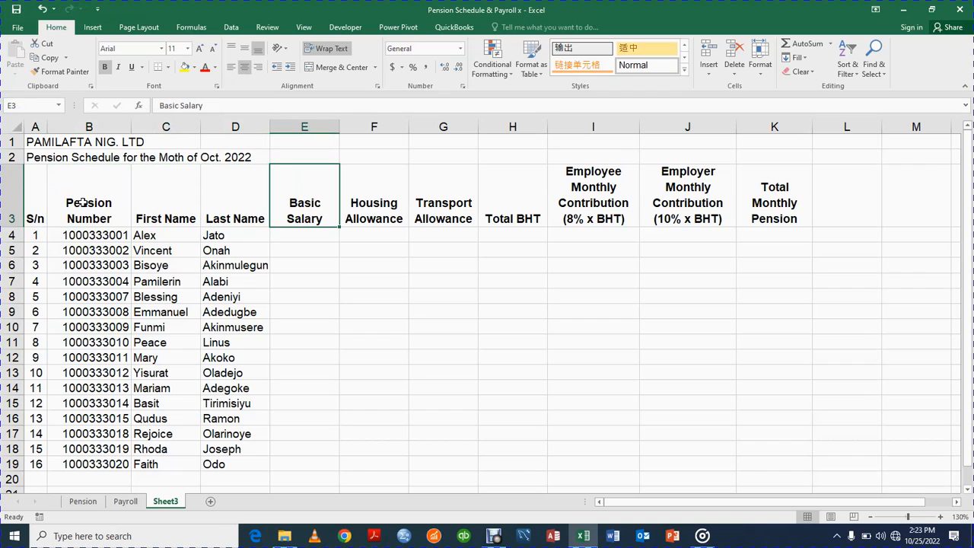
# Copy the 16 employees' salary and allowance figures (E5:G20, no totals) from Pension, then return to Sheet3.
pyautogui.click(85, 502)
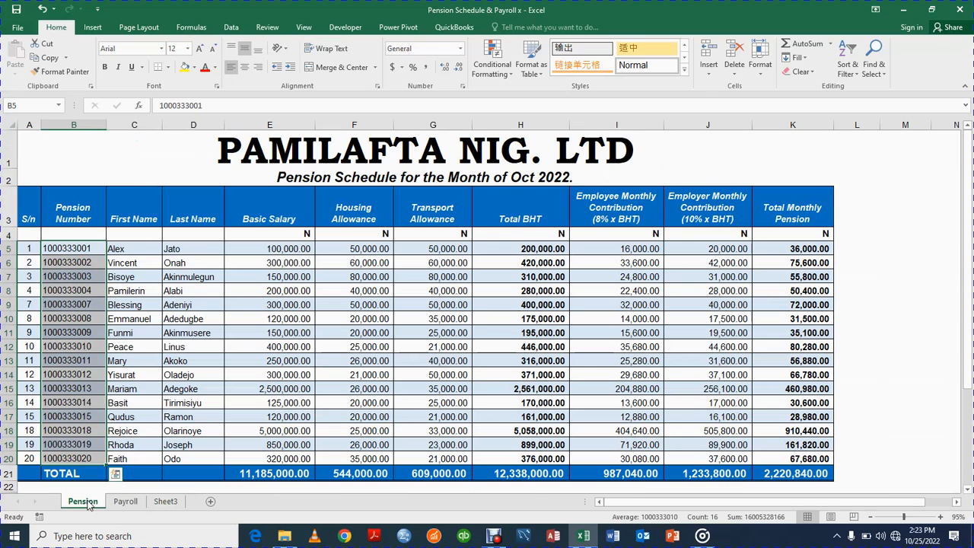
pyautogui.click(254, 248)
pyautogui.hotkey('shift', 'Right')
pyautogui.hotkey('shift', 'Right')
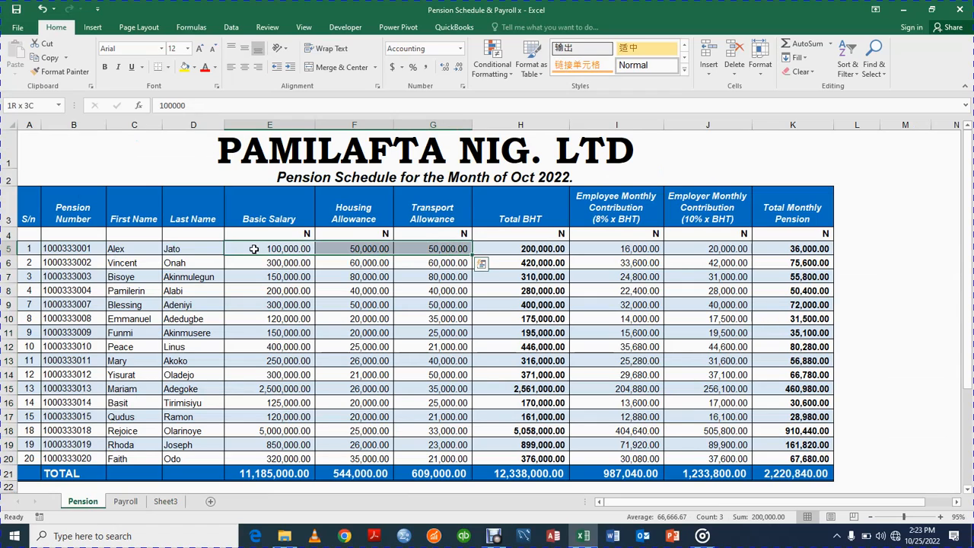
pyautogui.click(364, 207)
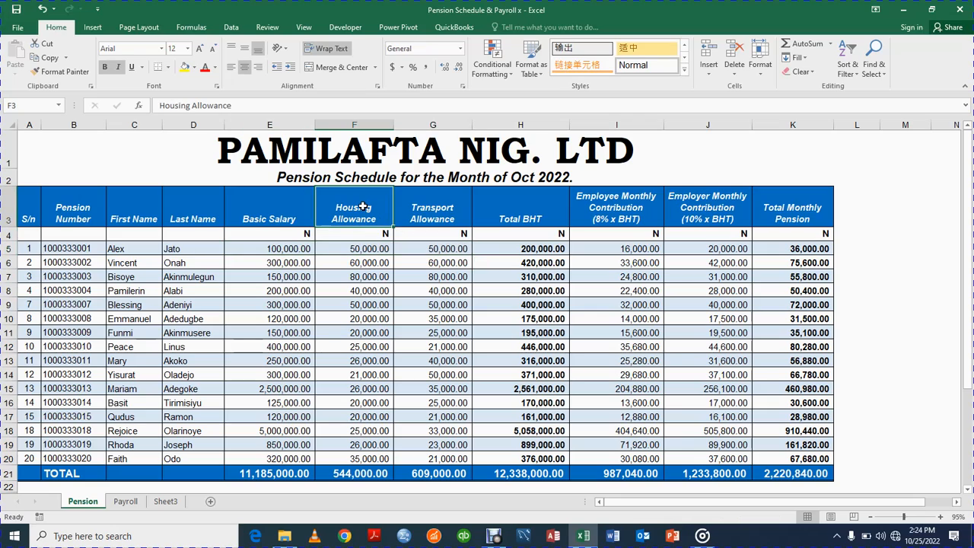
pyautogui.click(280, 247)
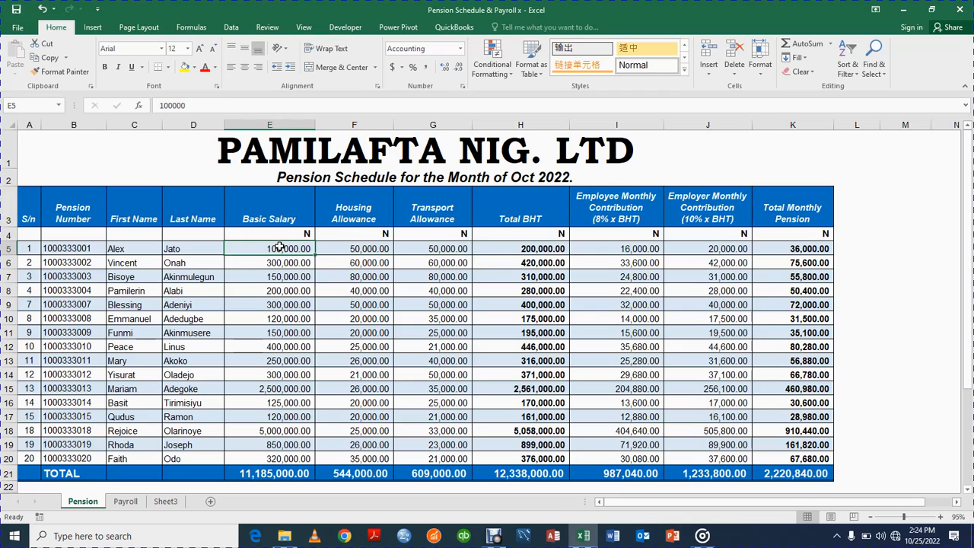
pyautogui.hotkey('shift', 'Right')
pyautogui.hotkey('shift', 'Right')
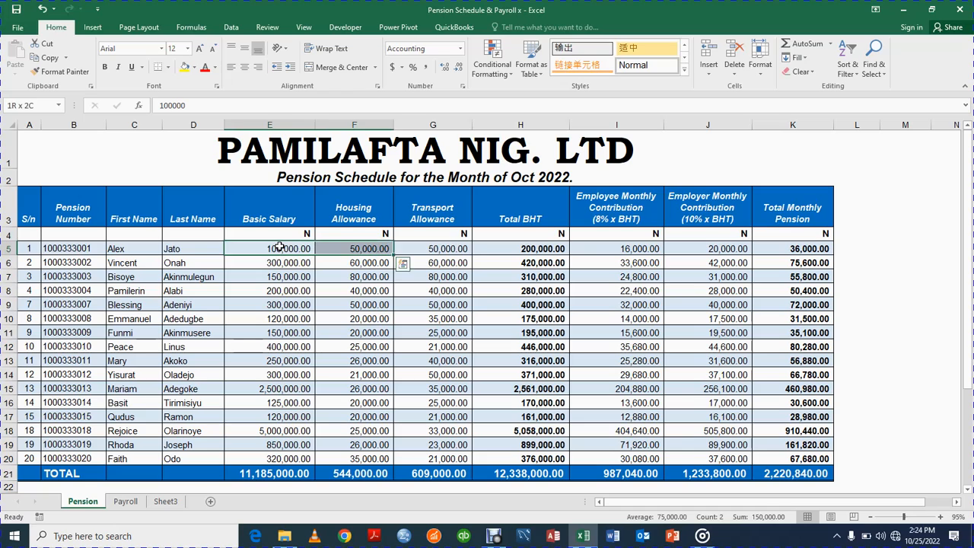
pyautogui.hotkey('shift', 'Down')
pyautogui.hotkey('shift', 'Down')
pyautogui.hotkey('shift', 'Down')
pyautogui.hotkey('shift', 'Down')
pyautogui.hotkey('shift', 'Down')
pyautogui.hotkey('shift', 'Down')
pyautogui.hotkey('shift', 'Down')
pyautogui.hotkey('shift', 'Down')
pyautogui.hotkey('shift', 'Down')
pyautogui.hotkey('shift', 'Down')
pyautogui.hotkey('shift', 'Down')
pyautogui.hotkey('shift', 'Down')
pyautogui.hotkey('shift', 'Down')
pyautogui.hotkey('shift', 'Down')
pyautogui.hotkey('shift', 'Down')
pyautogui.hotkey('shift', 'Down')
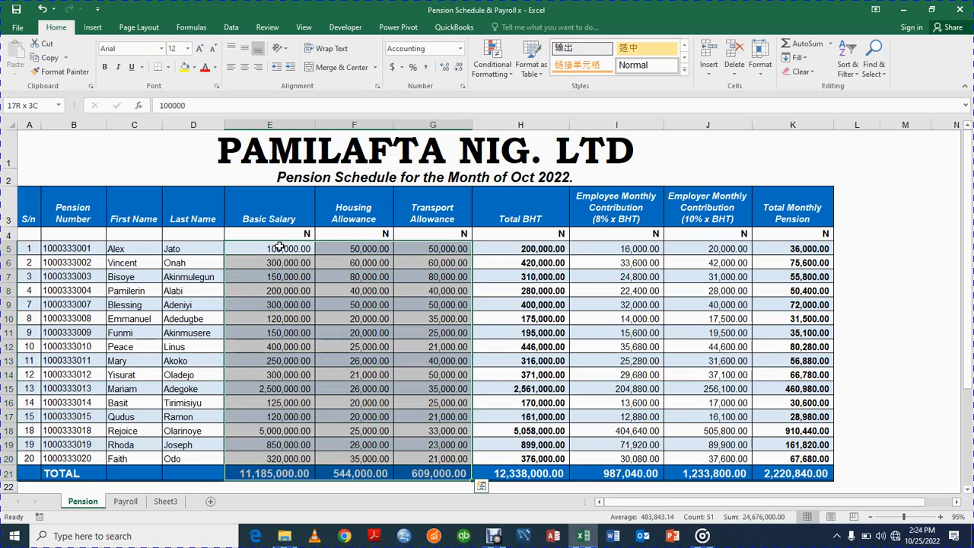
pyautogui.hotkey('shift', 'Up')
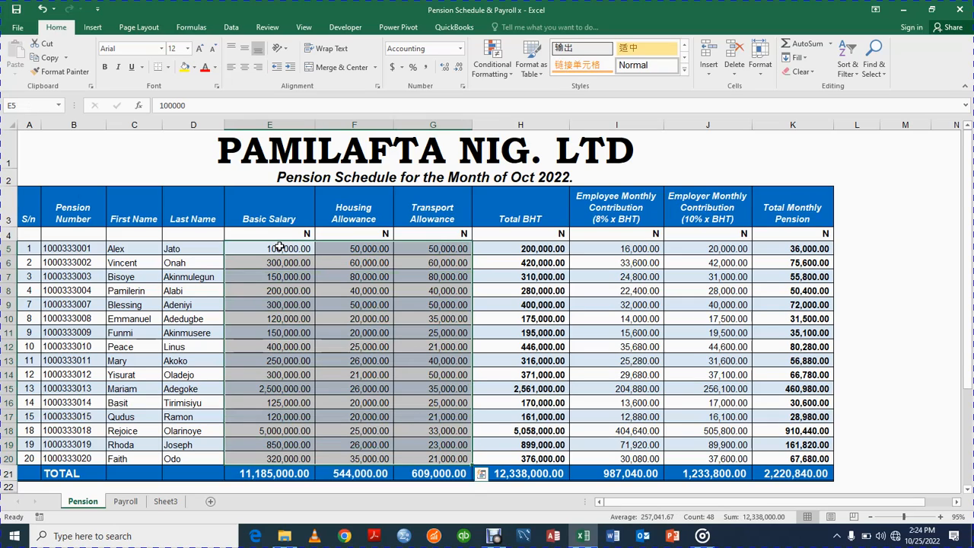
pyautogui.hotkey('ctrl', 'c')
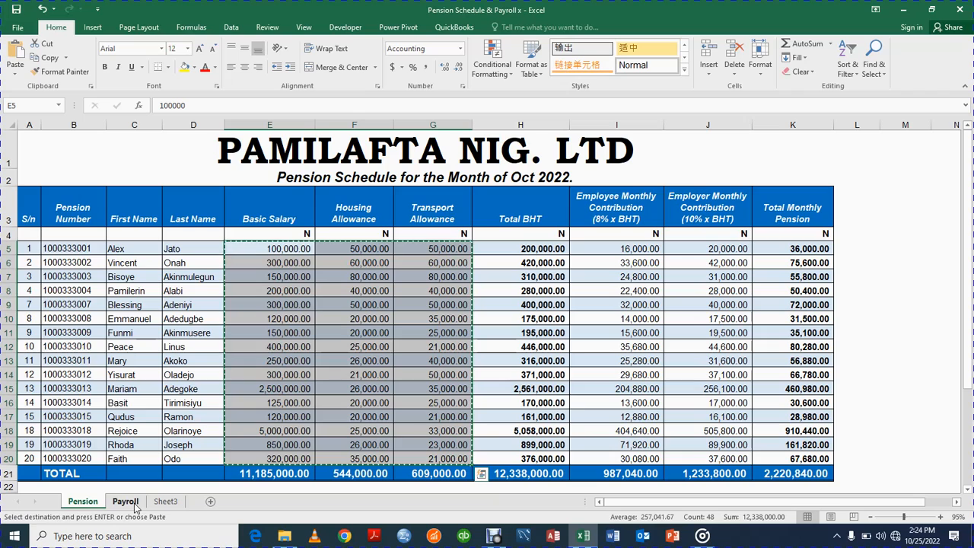
pyautogui.click(165, 502)
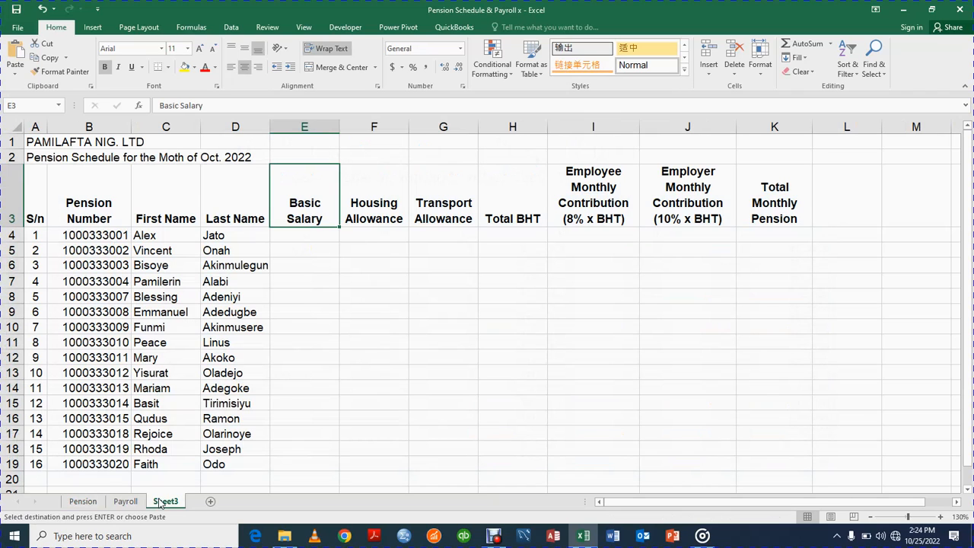
# Paste the copied salary and allowance figures into E4 as values only.
pyautogui.click(301, 237)
pyautogui.hotkey('ctrl', 'alt', 'v')
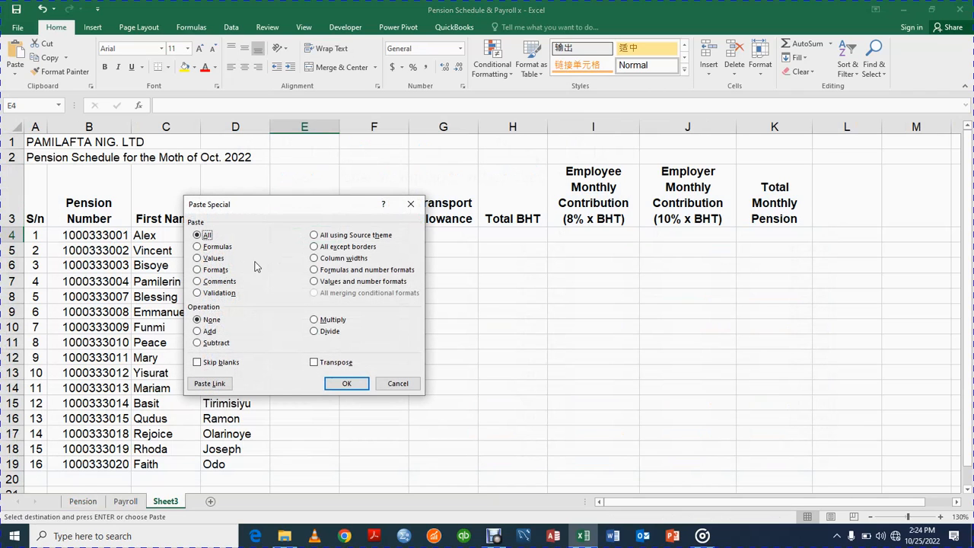
pyautogui.click(197, 260)
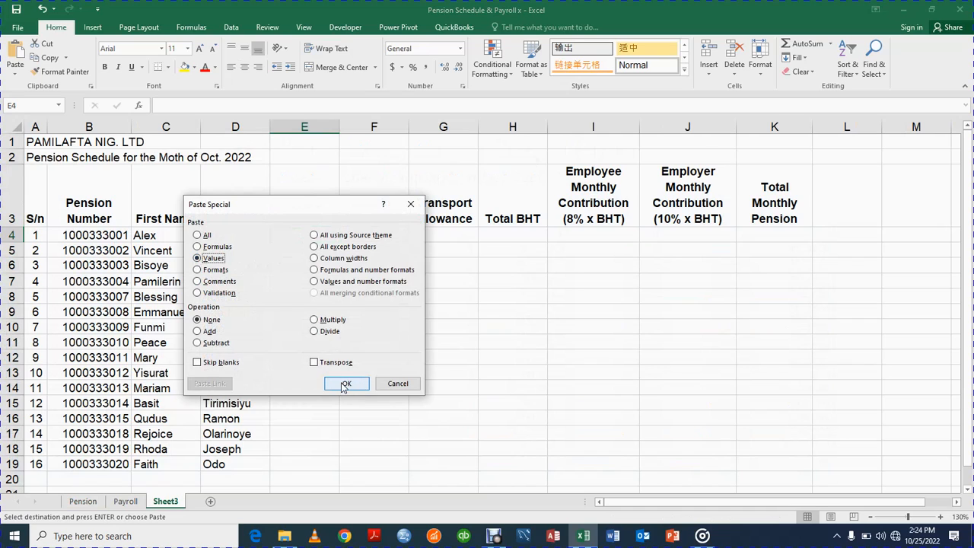
pyautogui.click(346, 383)
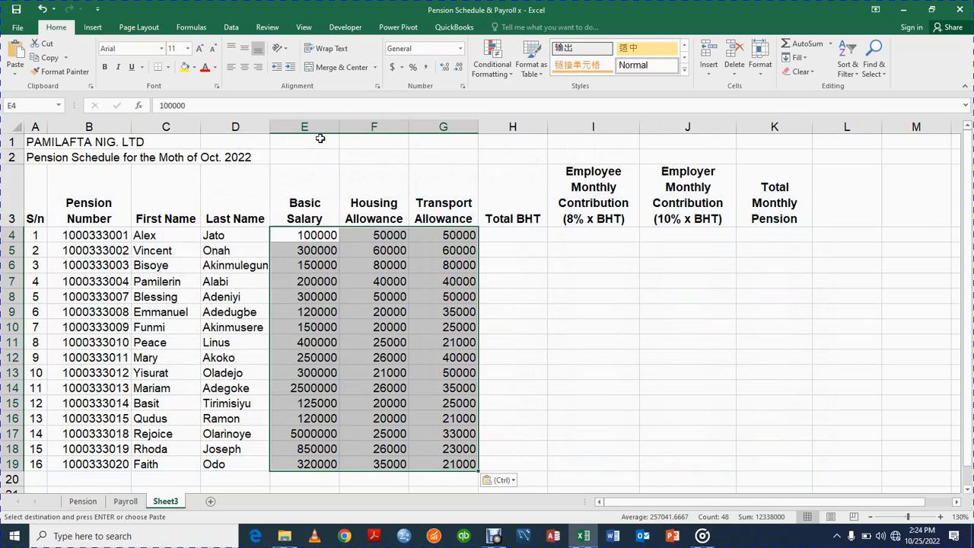
# Apply Comma Style to the pasted figures with zero decimal places.
pyautogui.click(427, 67)
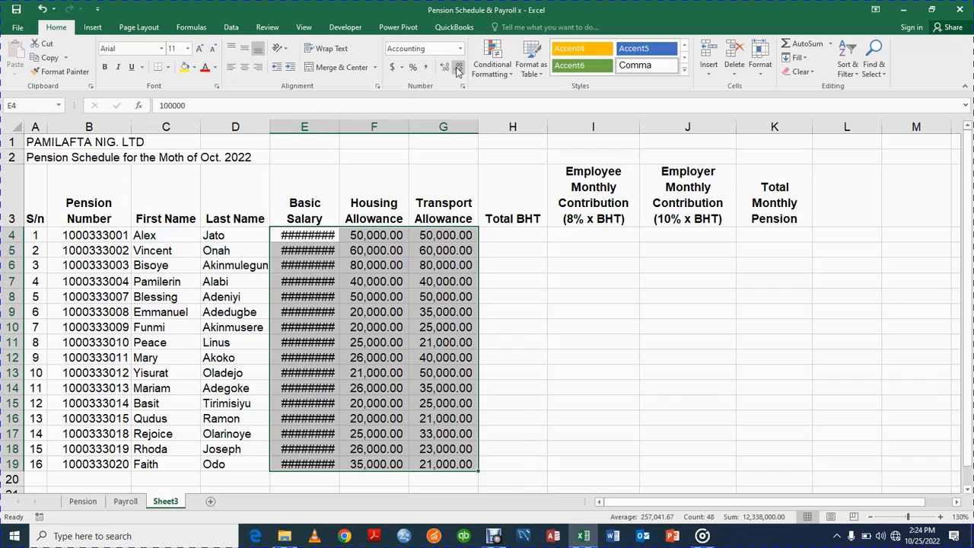
pyautogui.click(458, 69)
pyautogui.click(458, 69)
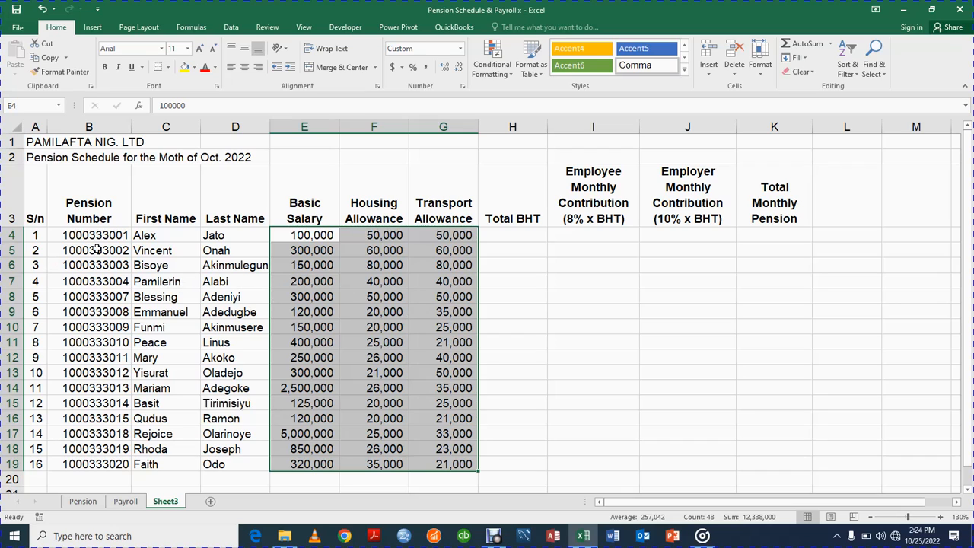
# Make the company title in A1 and the subtitle in A2 bold.
pyautogui.click(505, 239)
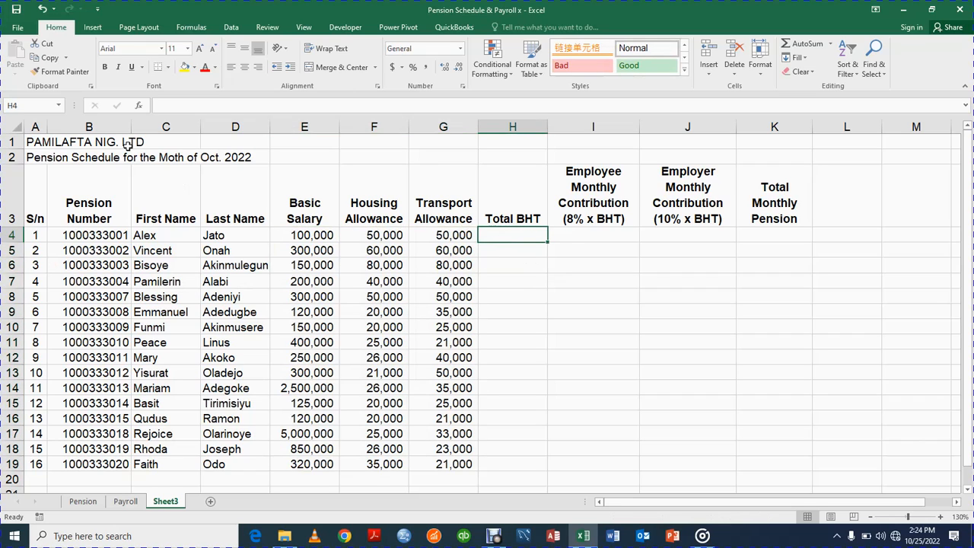
pyautogui.click(41, 143)
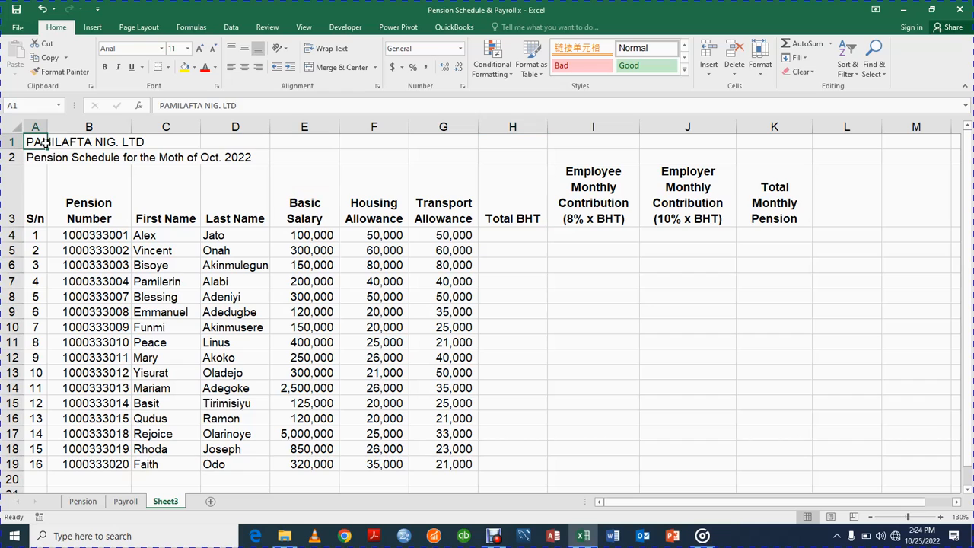
pyautogui.click(105, 67)
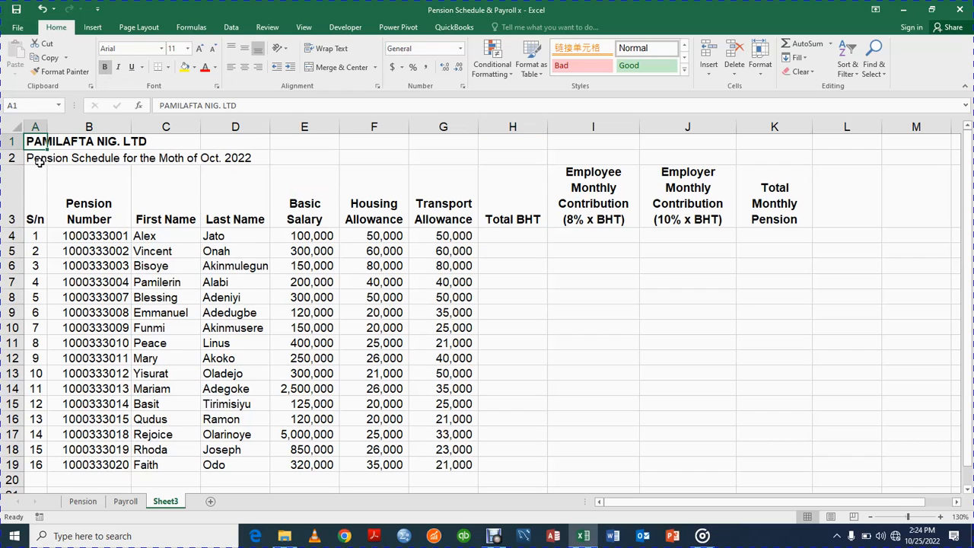
pyautogui.click(38, 159)
pyautogui.click(105, 67)
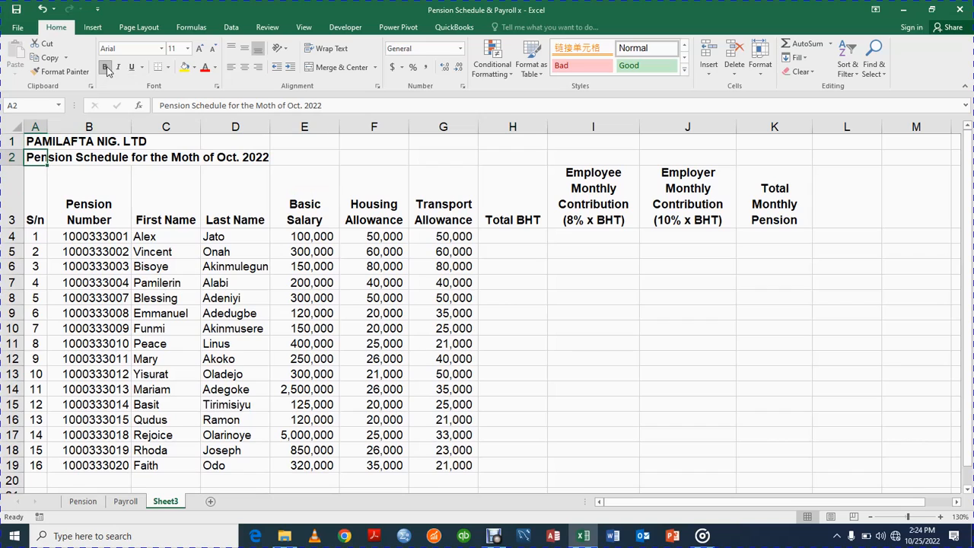
# Enlarge the PAMILAFTA NIG. LTD title in A1 to 26 pt.
pyautogui.click(38, 141)
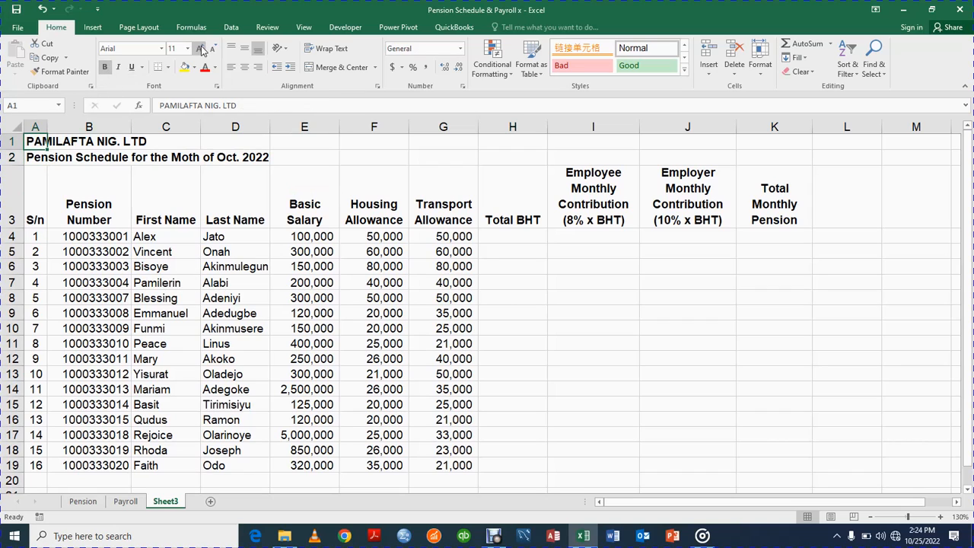
pyautogui.click(201, 49)
pyautogui.click(200, 48)
pyautogui.click(200, 49)
pyautogui.click(200, 49)
pyautogui.click(200, 49)
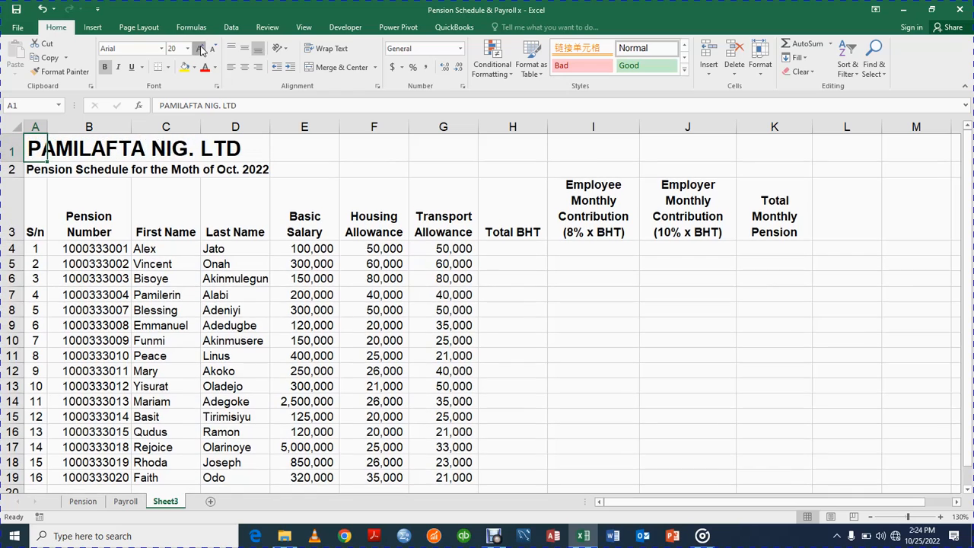
pyautogui.click(200, 48)
pyautogui.click(200, 49)
pyautogui.click(200, 49)
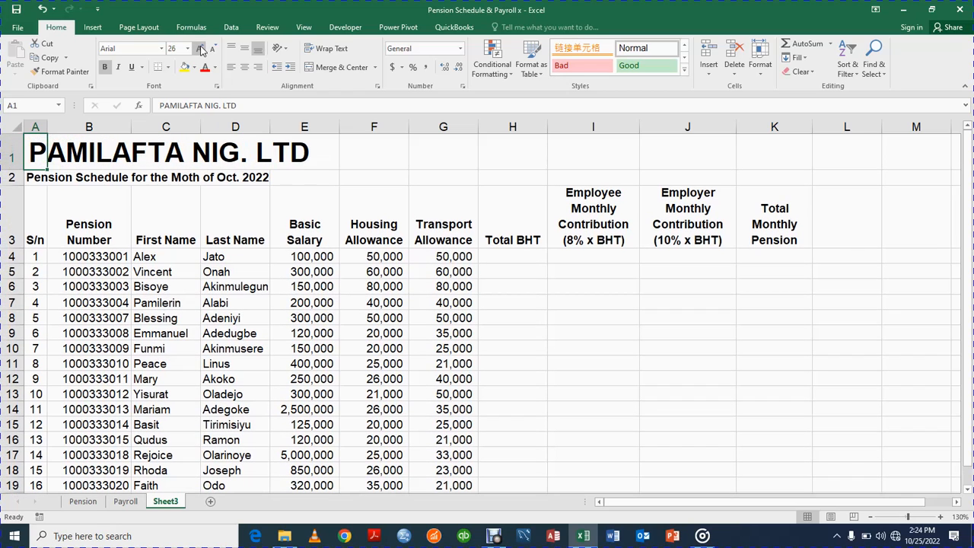
# Enlarge the A2 subtitle to 14 pt and zoom the sheet out slightly.
pyautogui.click(41, 178)
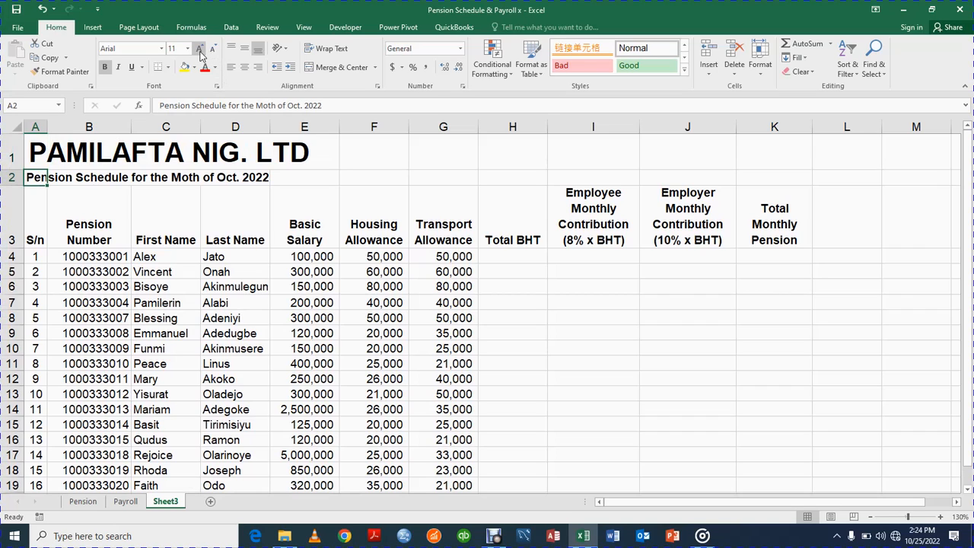
pyautogui.click(200, 48)
pyautogui.click(201, 49)
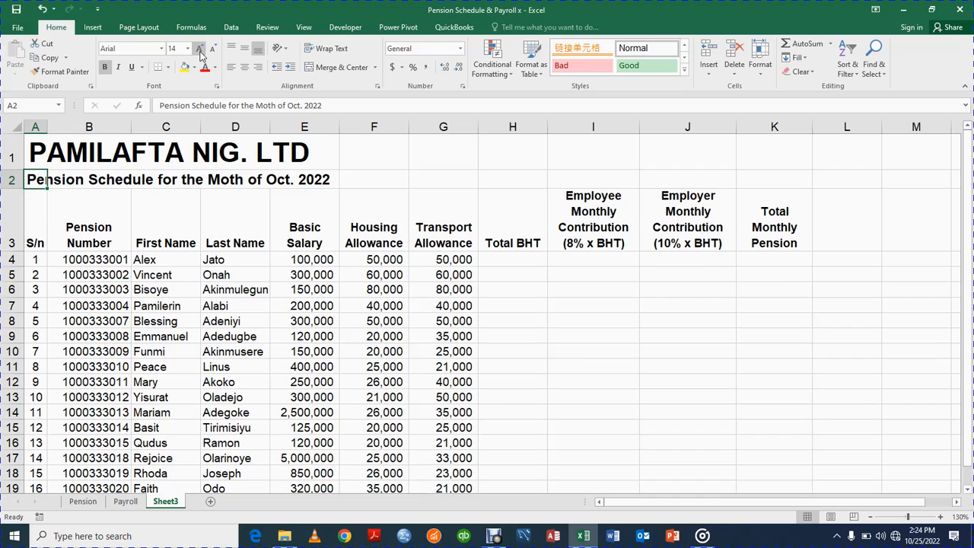
pyautogui.click(869, 518)
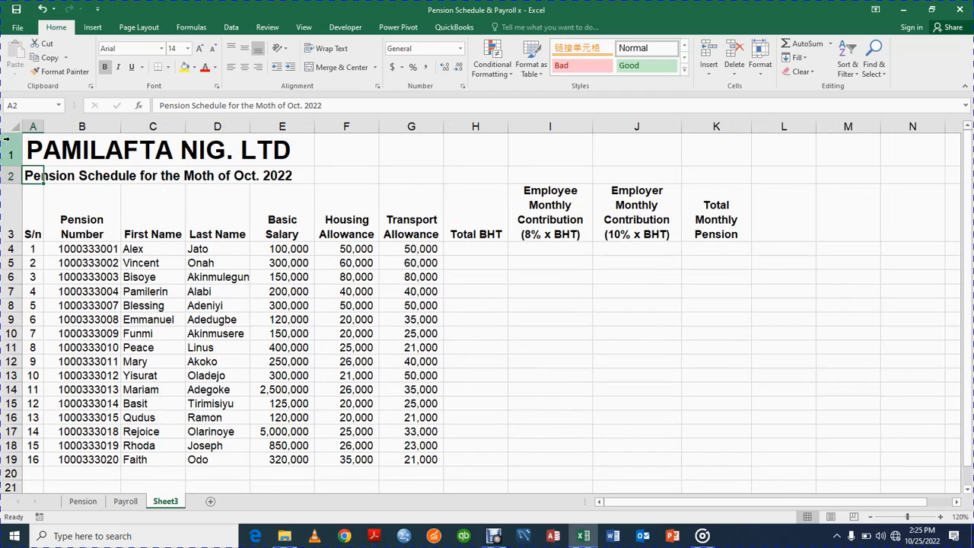
pyautogui.click(38, 151)
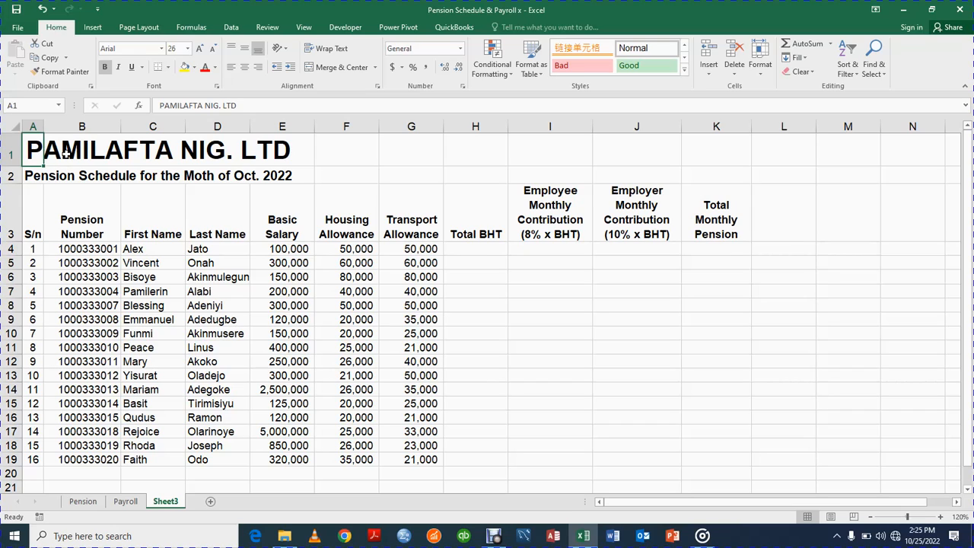
# Merge and centre the company title across A1:K1.
pyautogui.hotkey('shift', 'Right')
pyautogui.hotkey('shift', 'Right')
pyautogui.hotkey('shift', 'Right')
pyautogui.hotkey('shift', 'Right')
pyautogui.hotkey('shift', 'Right')
pyautogui.hotkey('shift', 'Right')
pyautogui.hotkey('shift', 'Right')
pyautogui.hotkey('shift', 'Right')
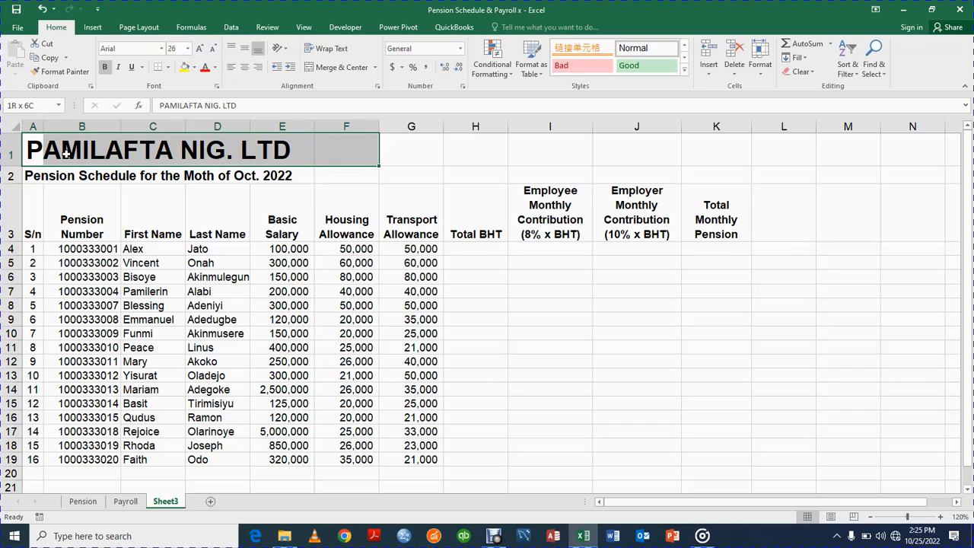
pyautogui.hotkey('shift', 'Right')
pyautogui.hotkey('shift', 'Right')
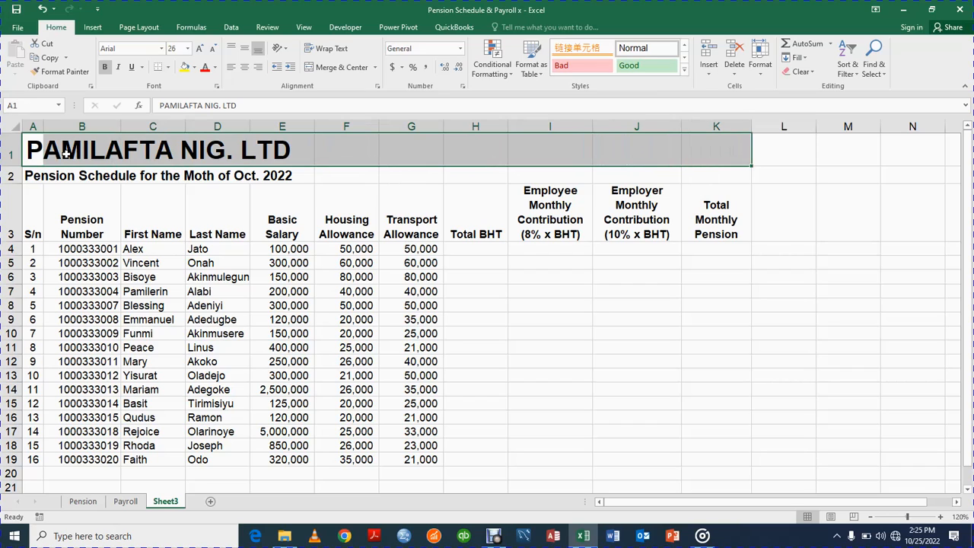
pyautogui.click(329, 69)
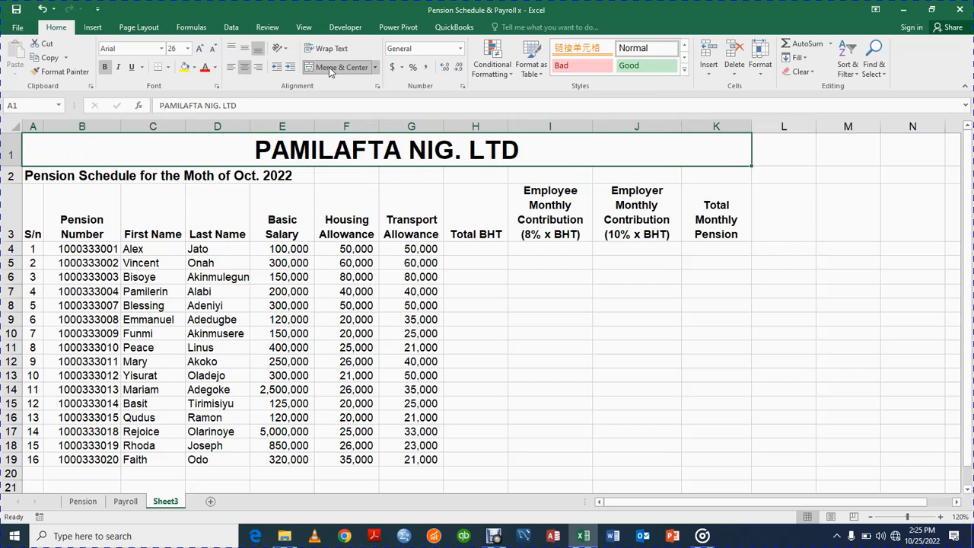
# Merge and centre the subtitle across row 2, set it to 12 pt and italicise it.
pyautogui.click(32, 177)
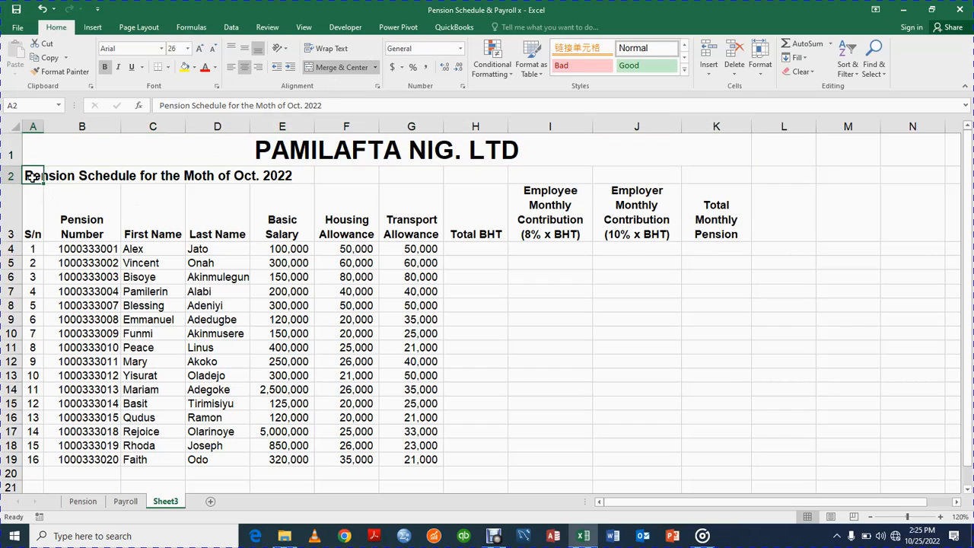
pyautogui.moveTo(32, 177); pyautogui.dragTo(726, 182)
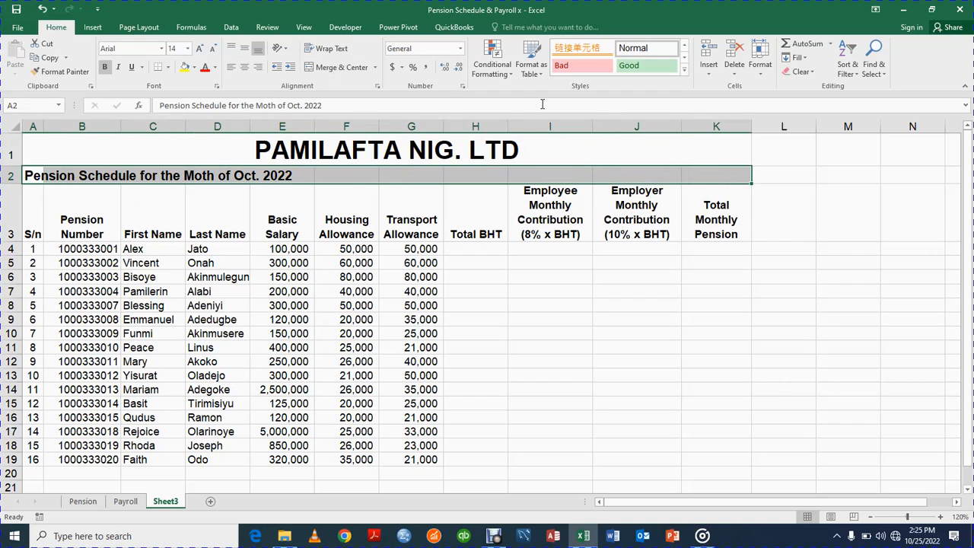
pyautogui.click(329, 68)
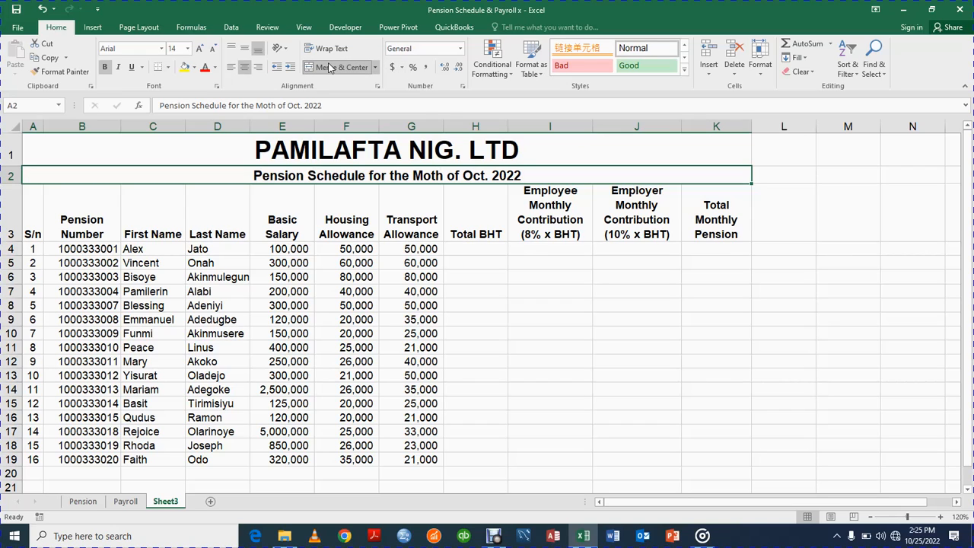
pyautogui.click(212, 50)
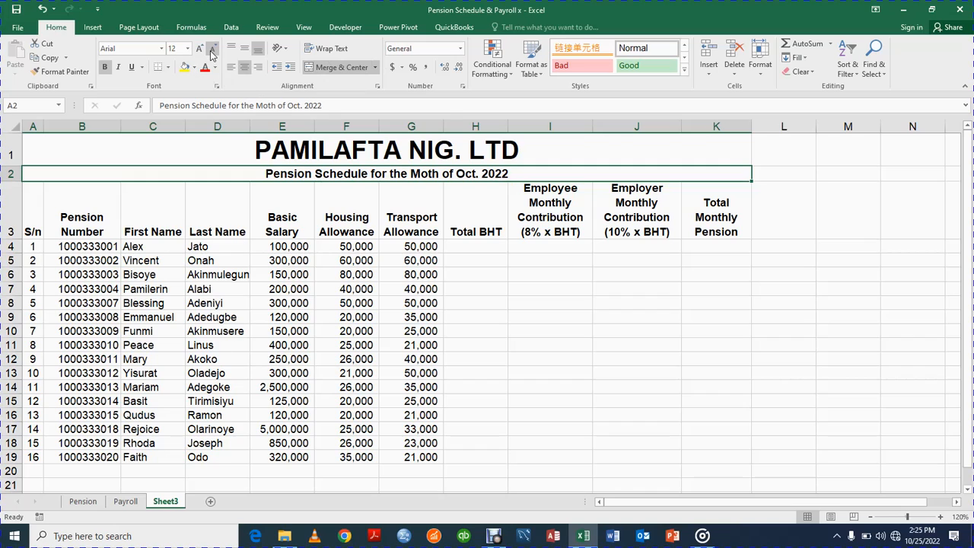
pyautogui.click(116, 68)
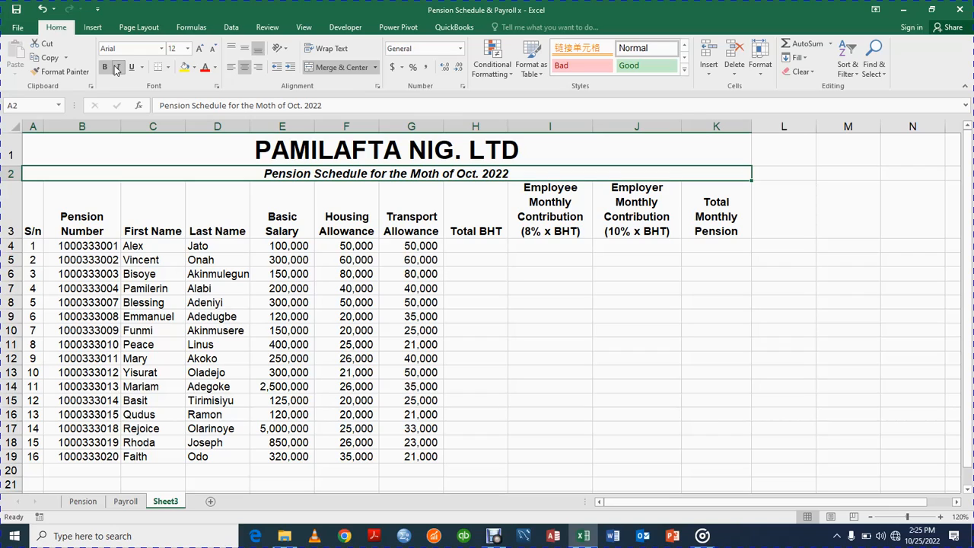
# Enlarge the company title to 36 pt and the subtitle to 14 pt, then zoom out.
pyautogui.click(156, 143)
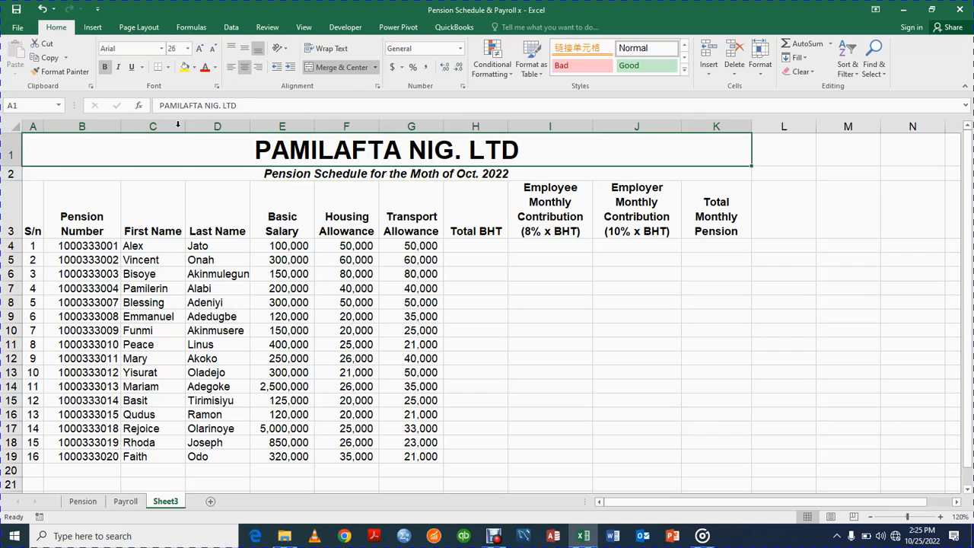
pyautogui.click(200, 50)
pyautogui.click(200, 49)
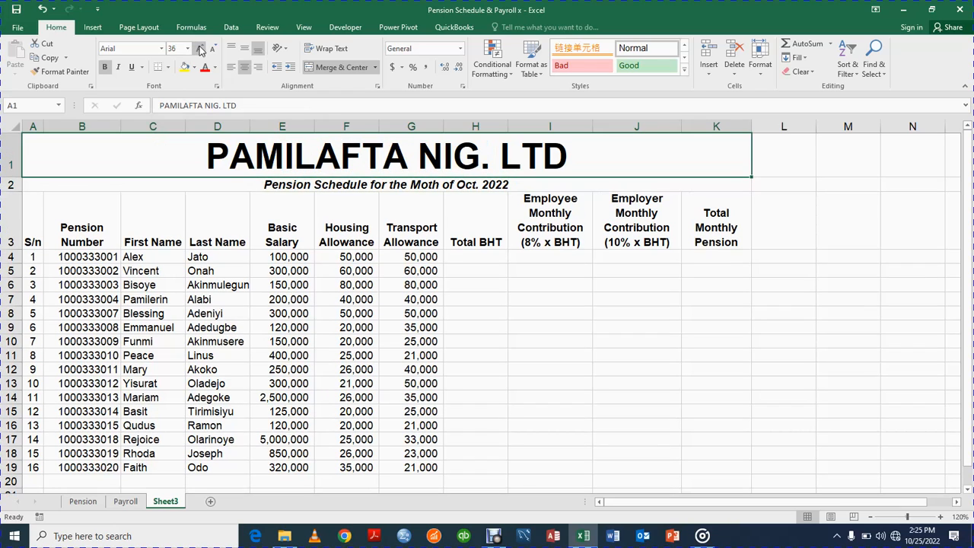
pyautogui.click(116, 186)
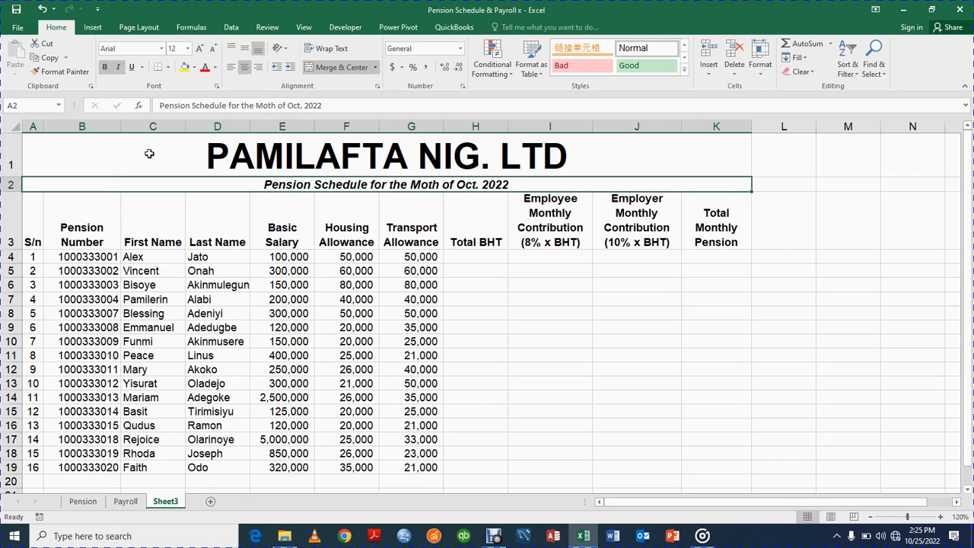
pyautogui.click(201, 51)
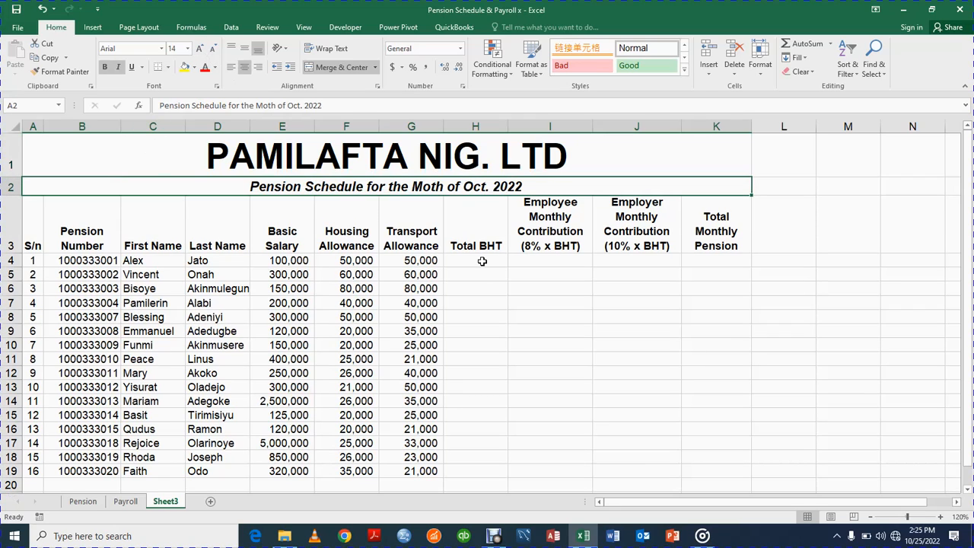
pyautogui.click(871, 518)
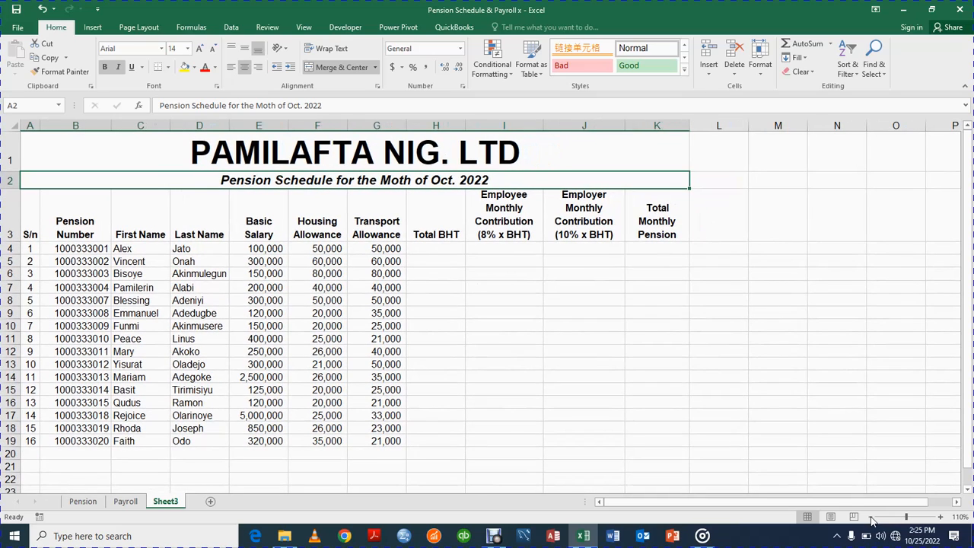
# Enter a manual =SUM(E4:G4) total of 200,000 in H4, then clear it to redo.
pyautogui.click(439, 245)
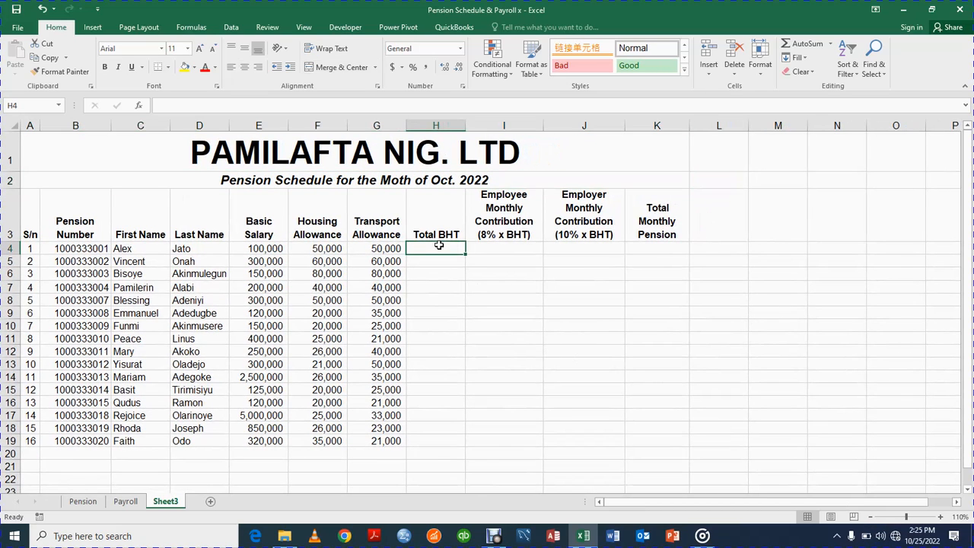
pyautogui.click(273, 248)
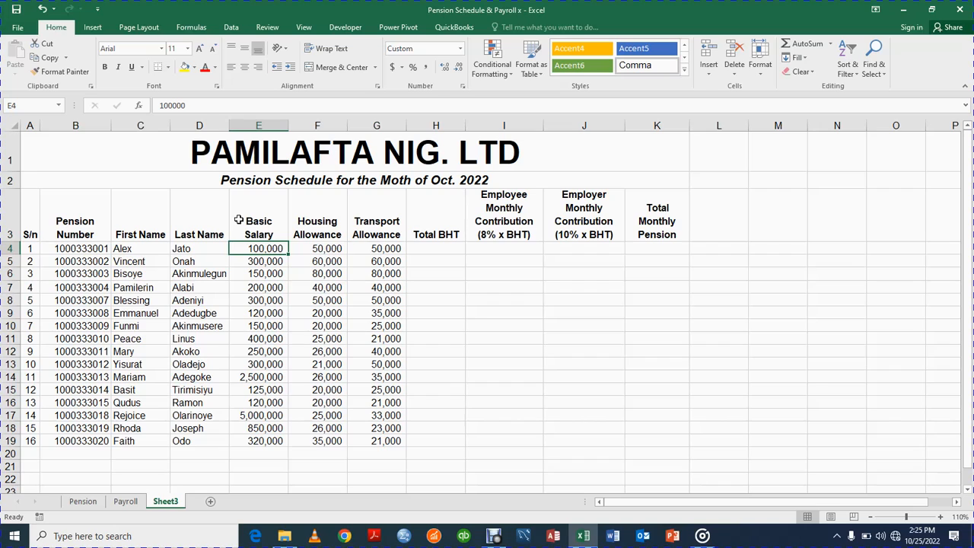
pyautogui.click(251, 220)
pyautogui.click(314, 223)
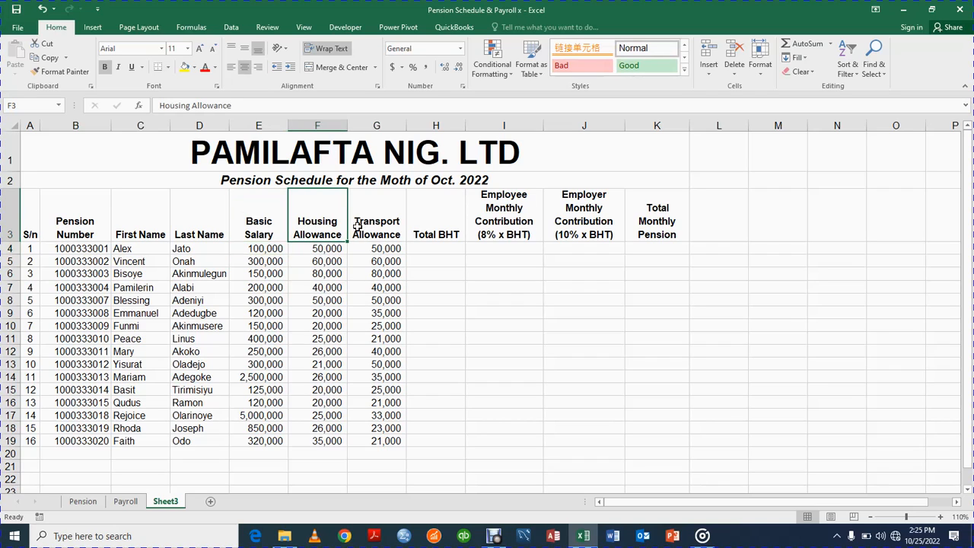
pyautogui.click(373, 231)
pyautogui.click(441, 249)
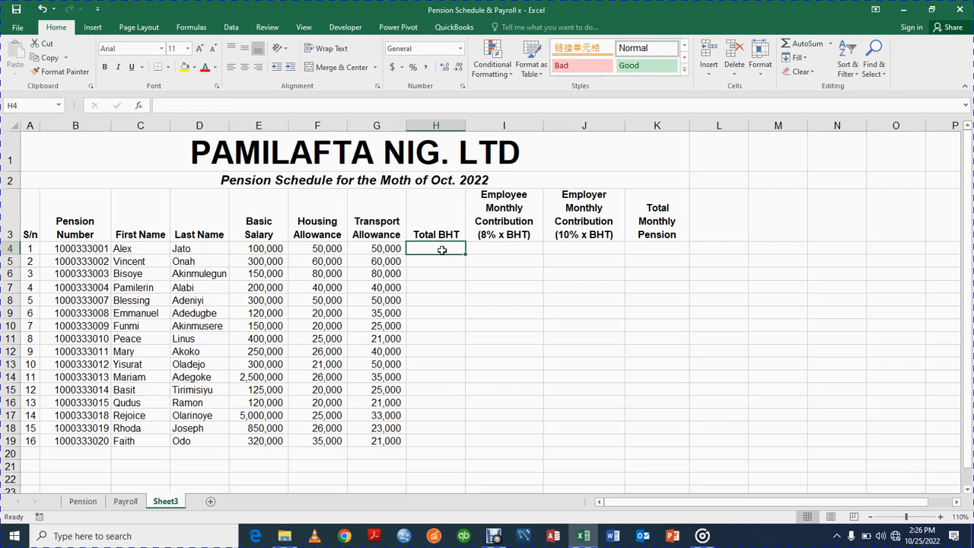
pyautogui.write('=SU')
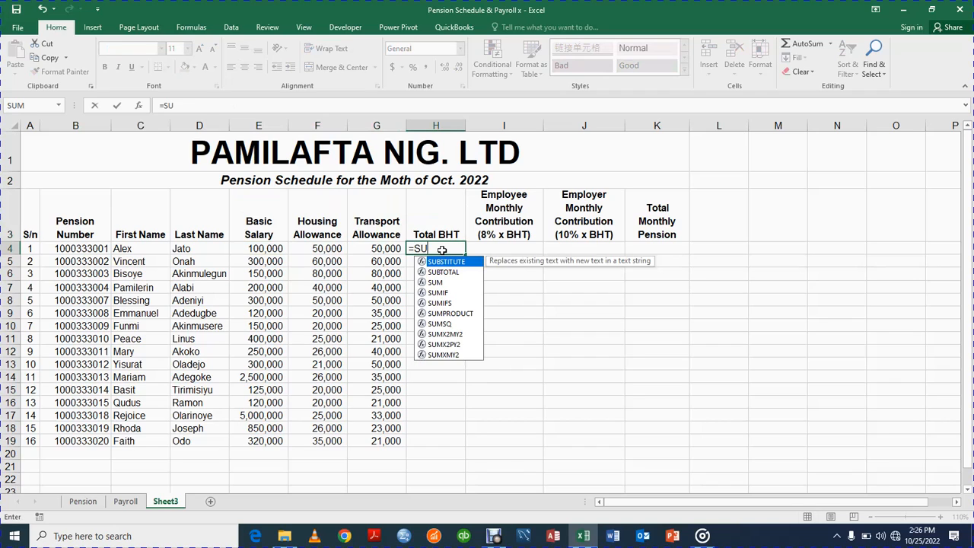
pyautogui.write('M(')
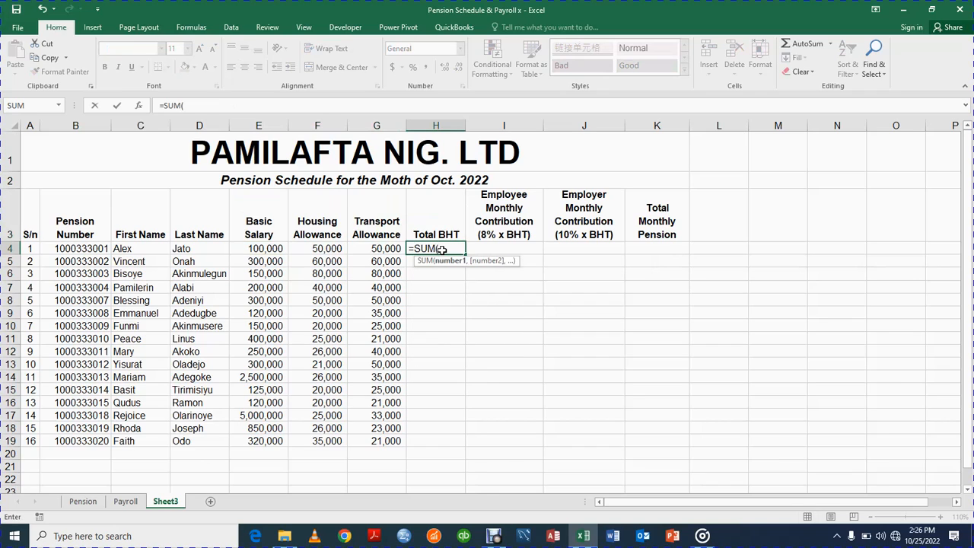
pyautogui.click(273, 247)
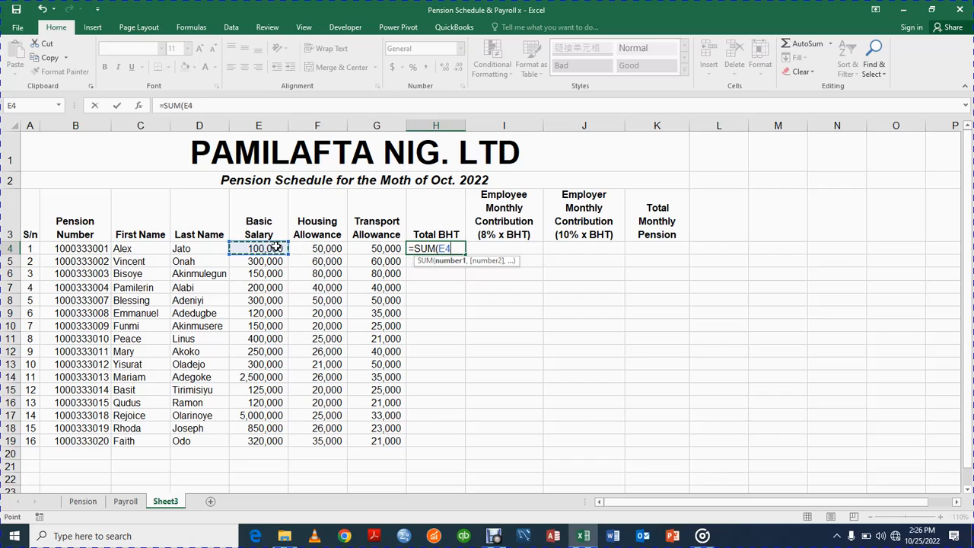
pyautogui.moveTo(276, 247); pyautogui.dragTo(376, 248)
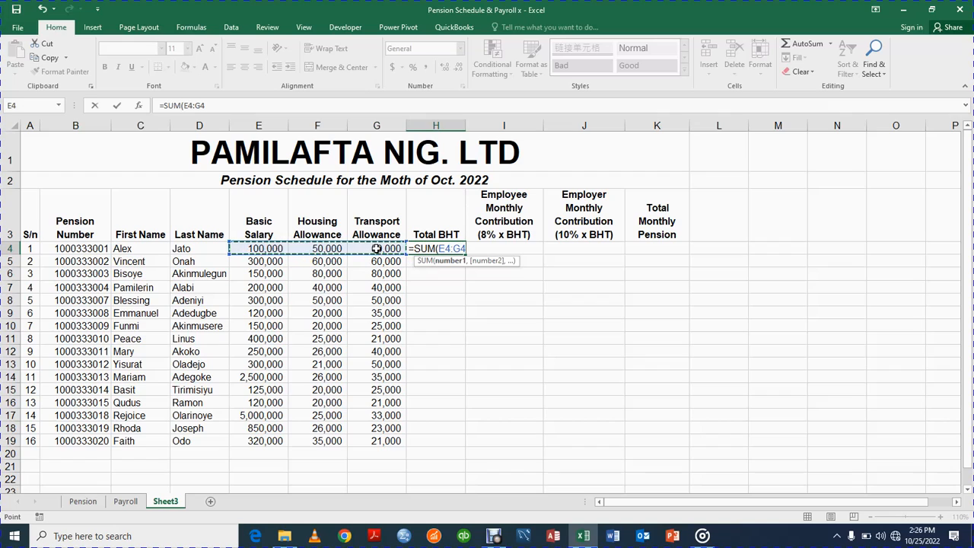
pyautogui.press('Return')
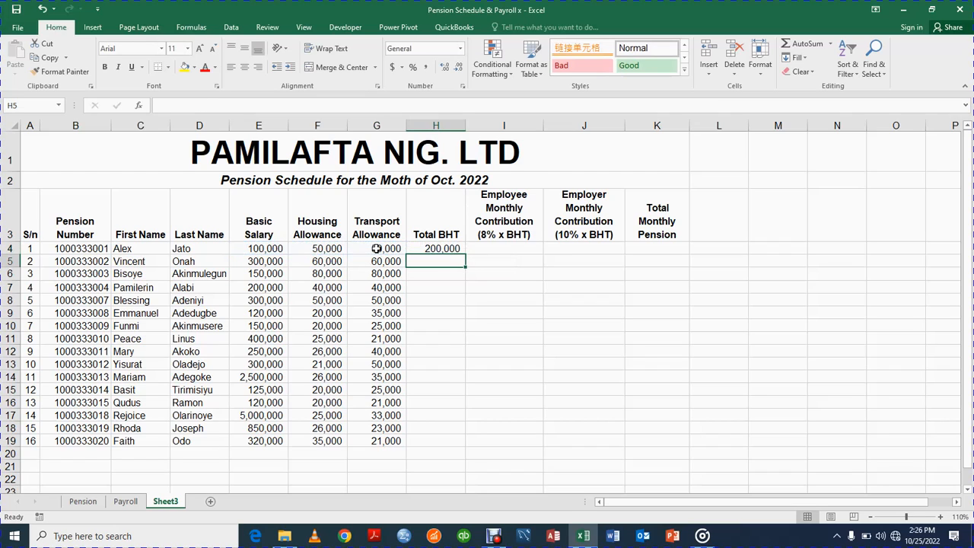
pyautogui.click(430, 247)
pyautogui.press('BackSpace')
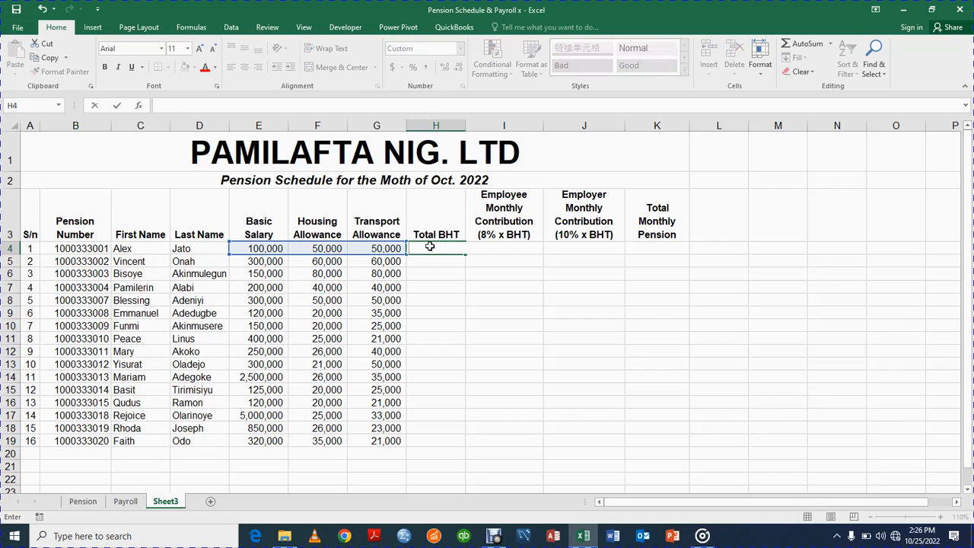
pyautogui.click(426, 287)
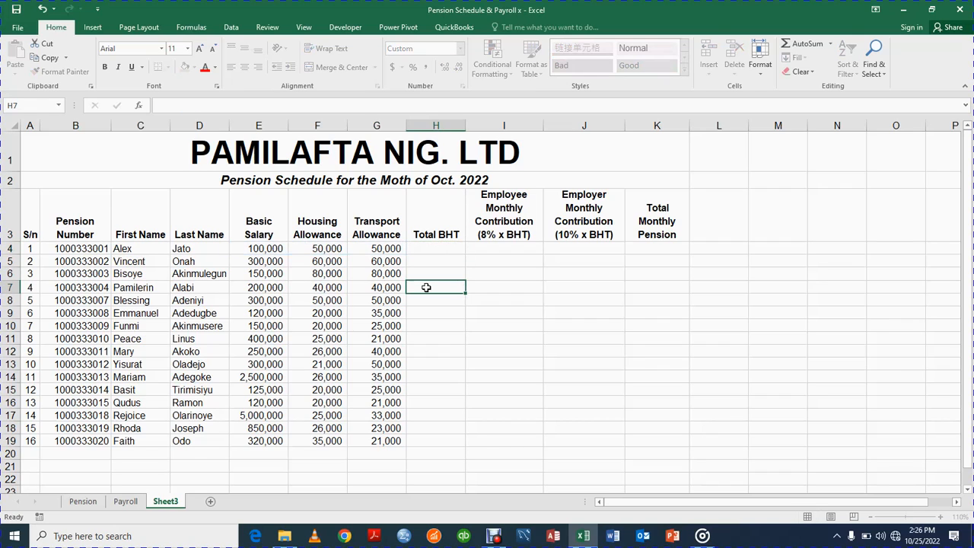
# Use AutoSum to total salary and allowances (E:G) into H4 and H5.
pyautogui.click(255, 248)
pyautogui.hotkey('shift', 'Right')
pyautogui.hotkey('shift', 'Right')
pyautogui.hotkey('shift', 'Right')
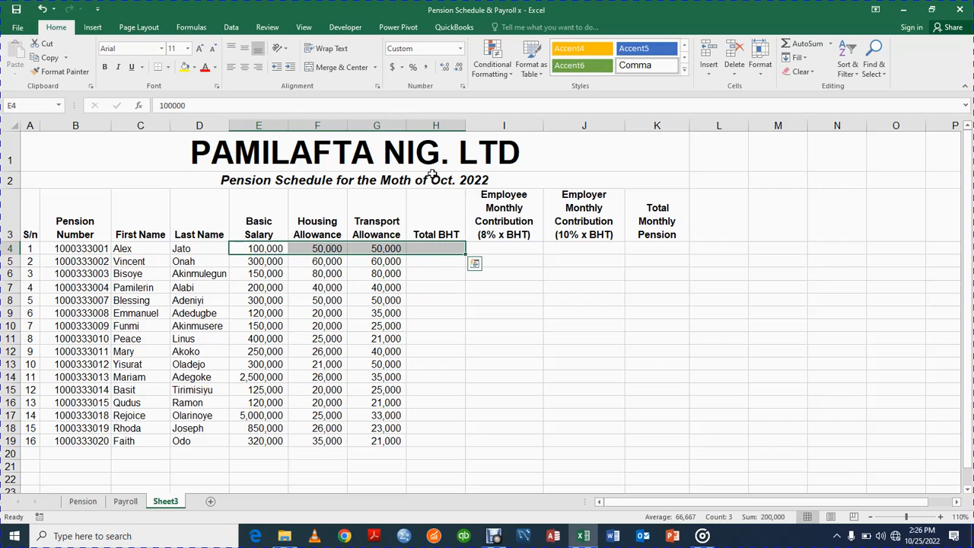
pyautogui.click(831, 45)
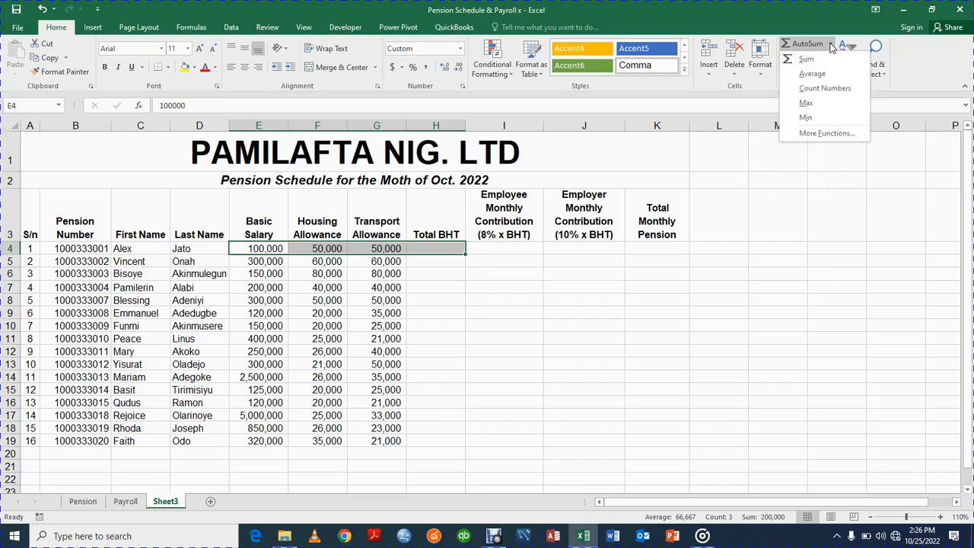
pyautogui.click(818, 61)
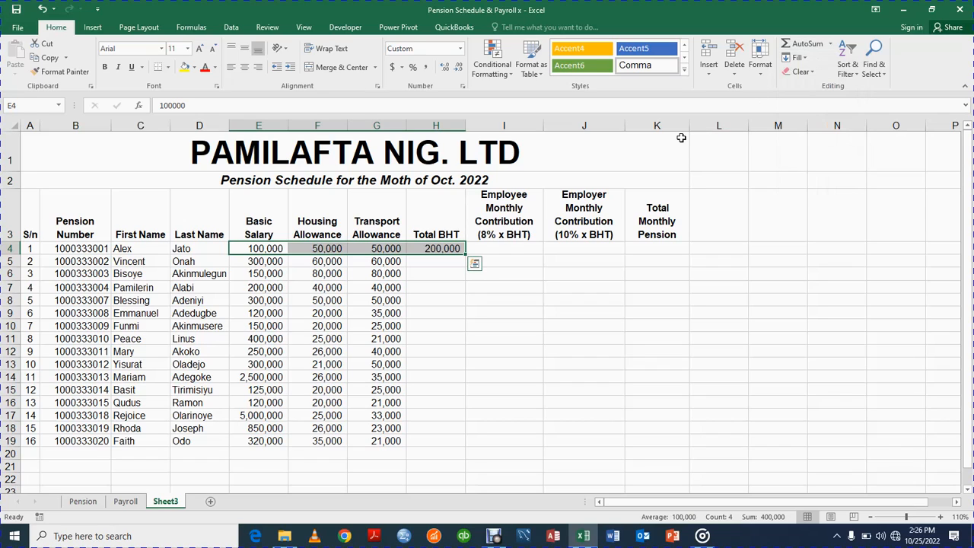
pyautogui.click(432, 263)
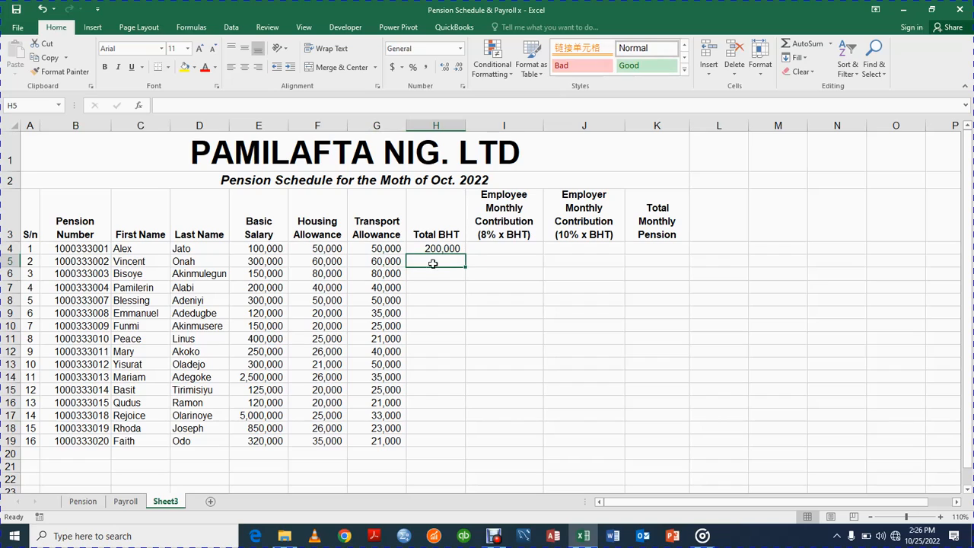
pyautogui.click(259, 262)
pyautogui.moveTo(259, 261); pyautogui.dragTo(437, 264)
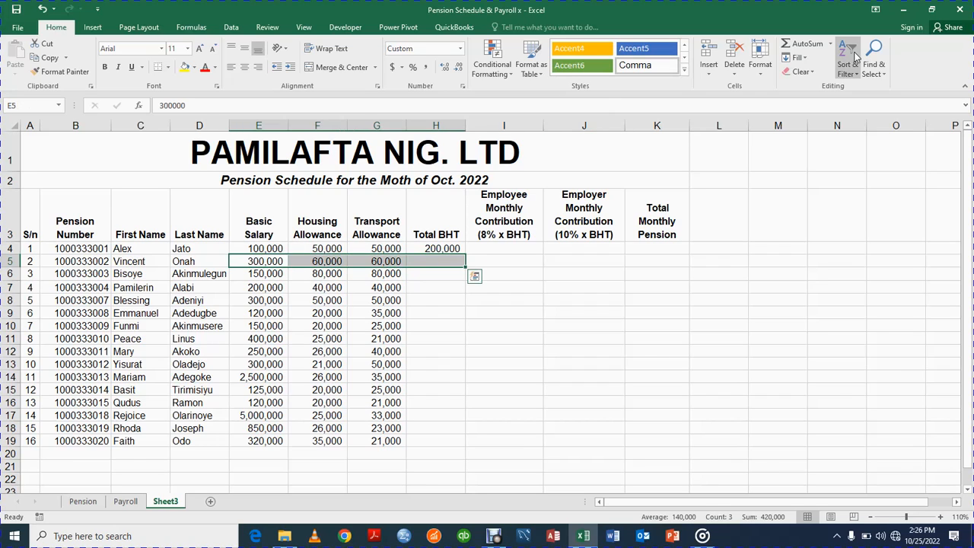
pyautogui.click(830, 43)
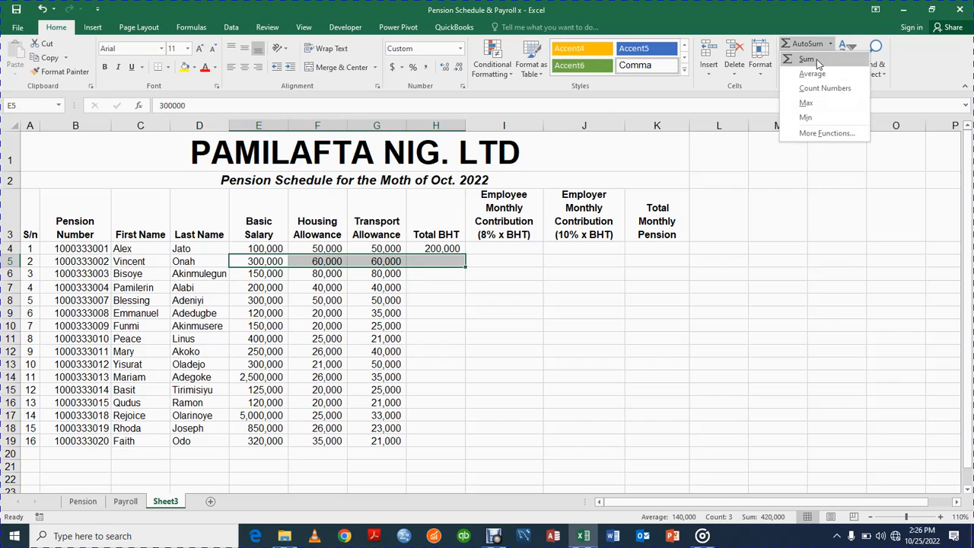
pyautogui.click(817, 61)
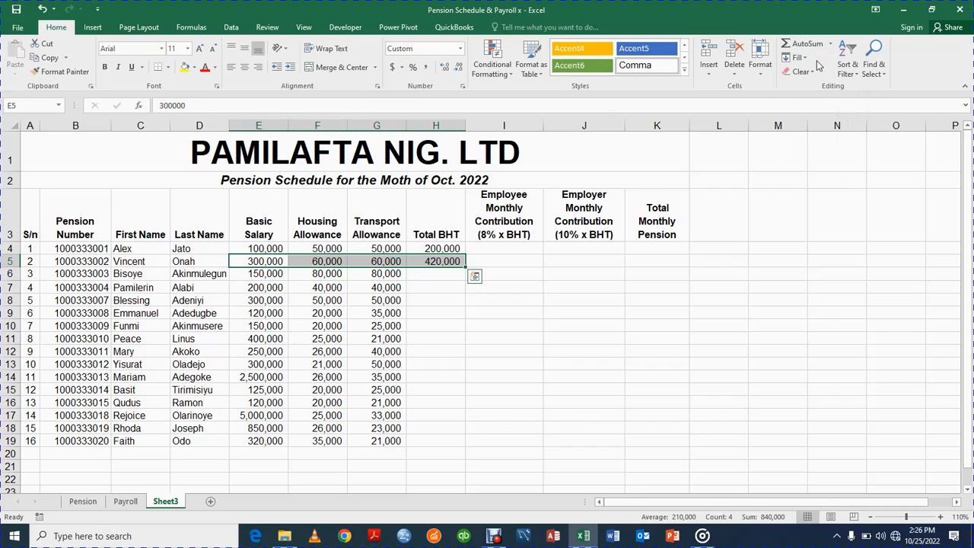
pyautogui.click(431, 274)
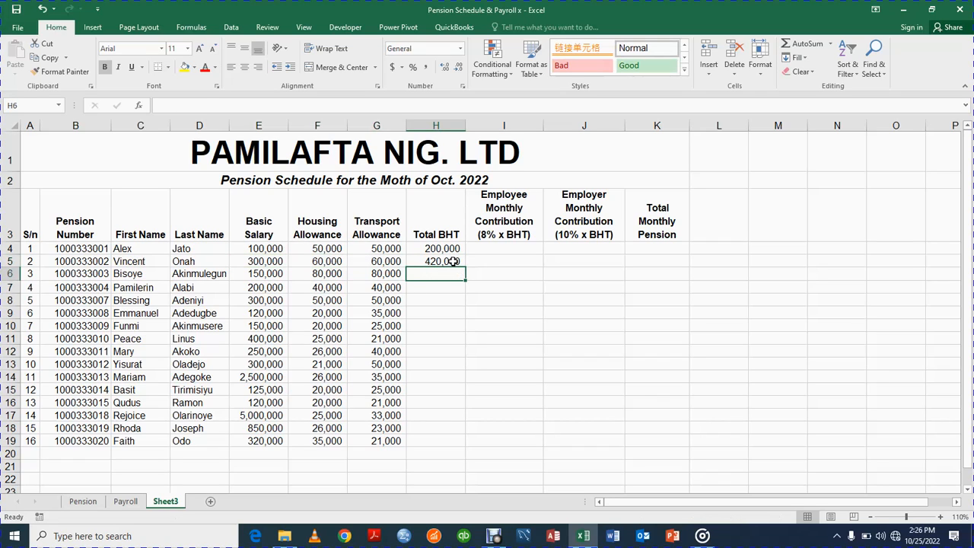
# Fill the H5 SUM formula down through H19.
pyautogui.click(453, 261)
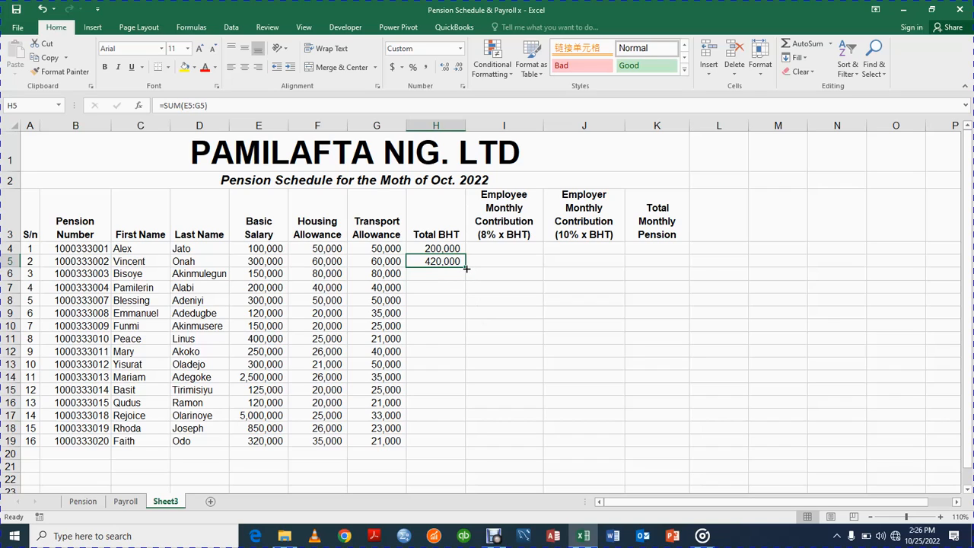
pyautogui.doubleClick(465, 265)
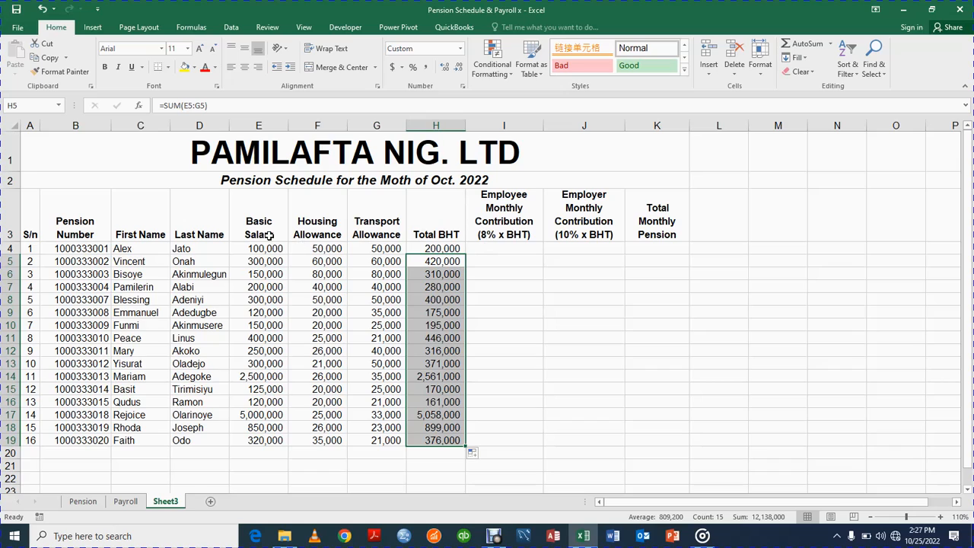
pyautogui.click(498, 249)
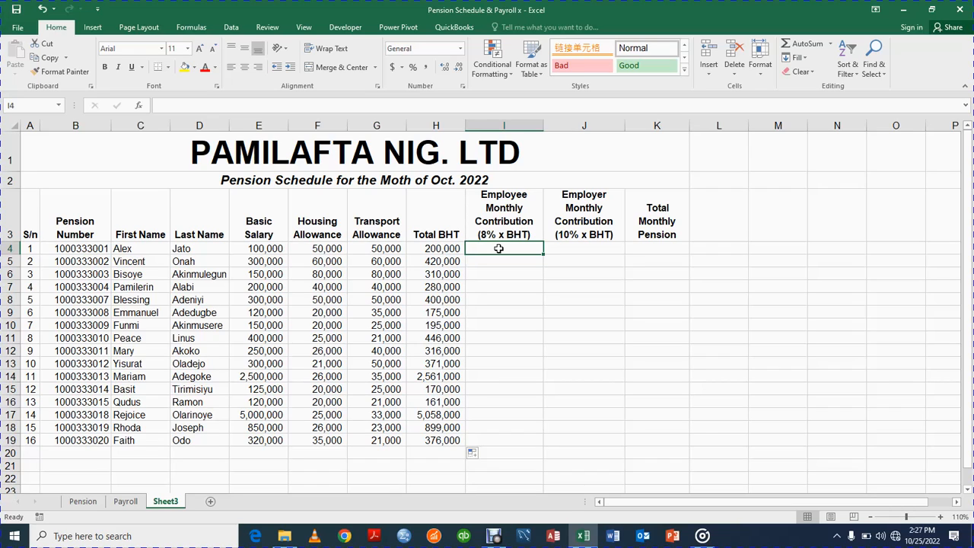
# Change 'Moth' to 'Month' in the row 2 subtitle text.
pyautogui.click(259, 183)
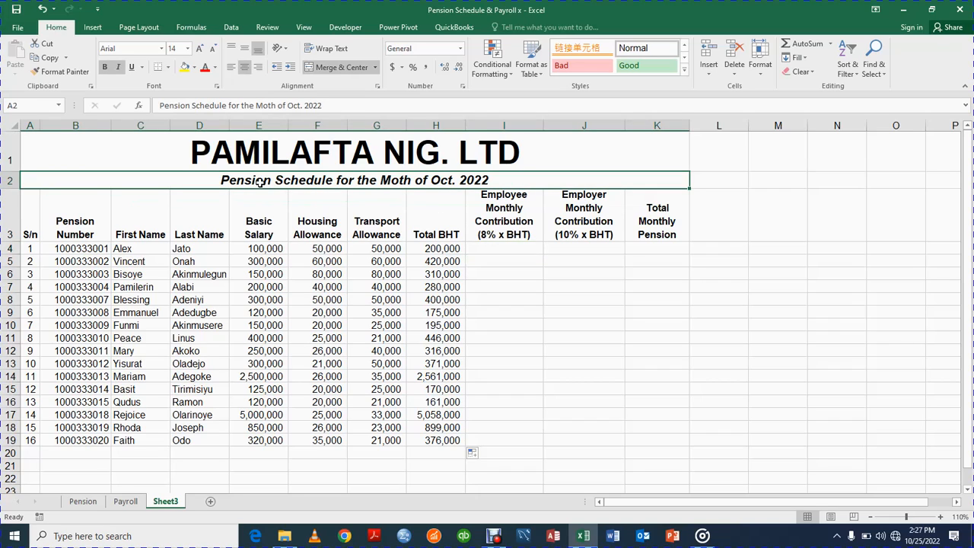
pyautogui.click(269, 111)
pyautogui.write('N')
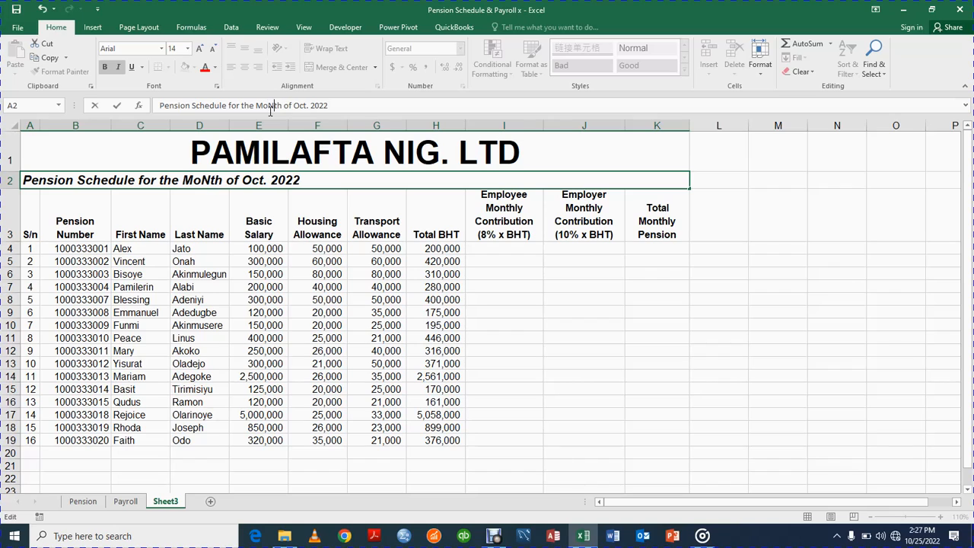
pyautogui.press('BackSpace')
pyautogui.write('n')
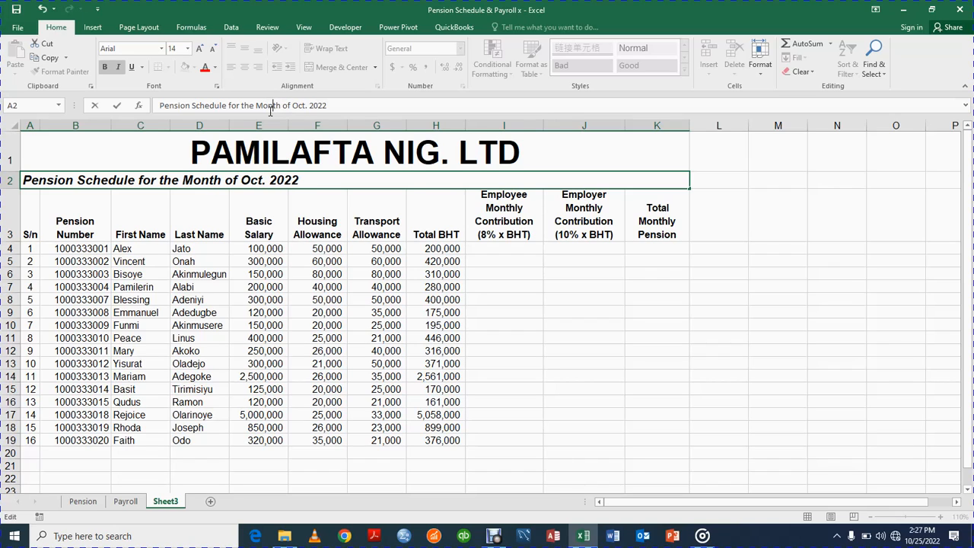
pyautogui.press('Return')
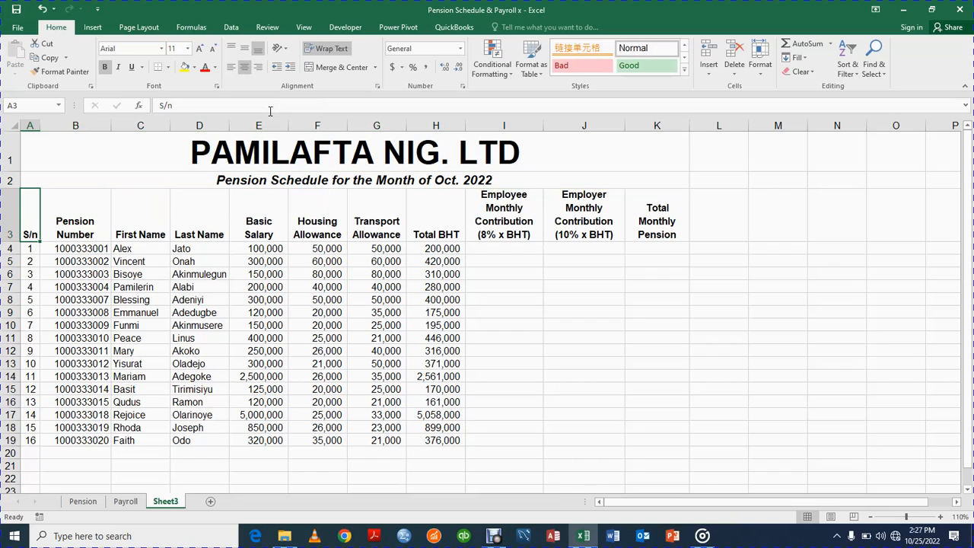
# Enter an 8% of H4 formula in I4, then clear it to redo.
pyautogui.click(489, 248)
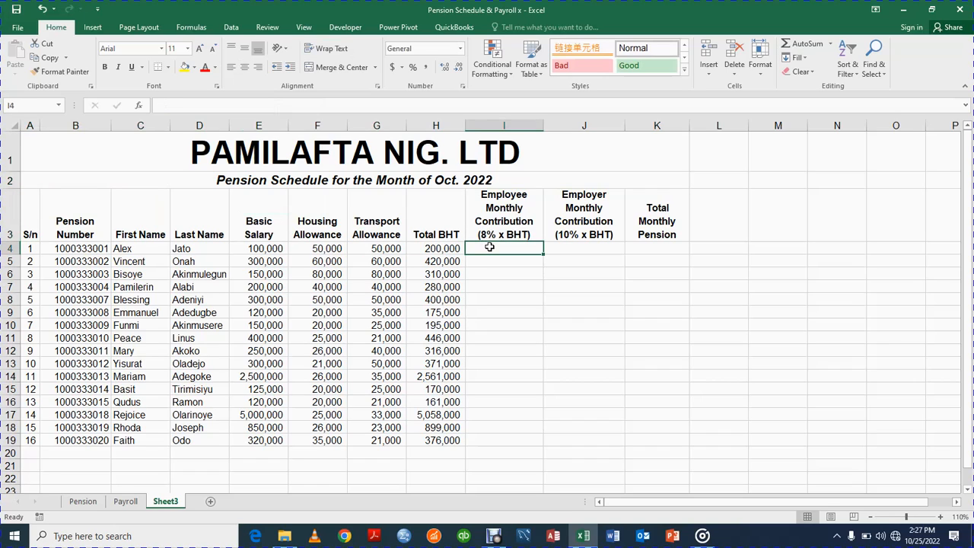
pyautogui.write('=')
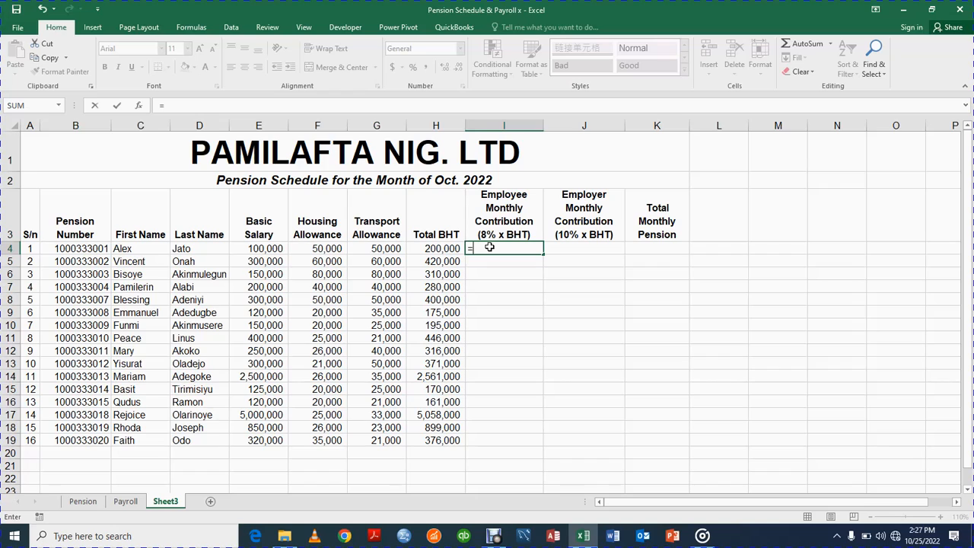
pyautogui.write('8%*')
pyautogui.click(428, 248)
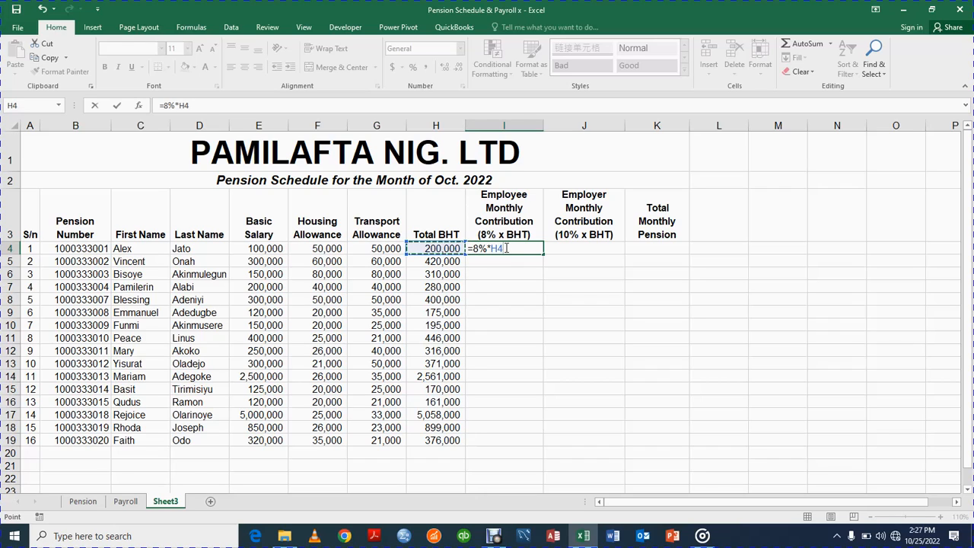
pyautogui.press('Return')
pyautogui.click(509, 247)
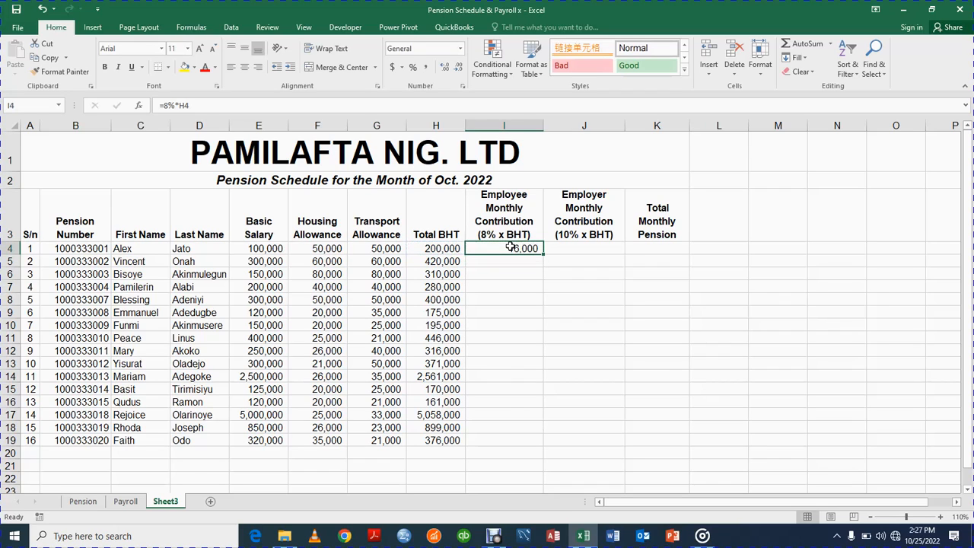
pyautogui.press('BackSpace')
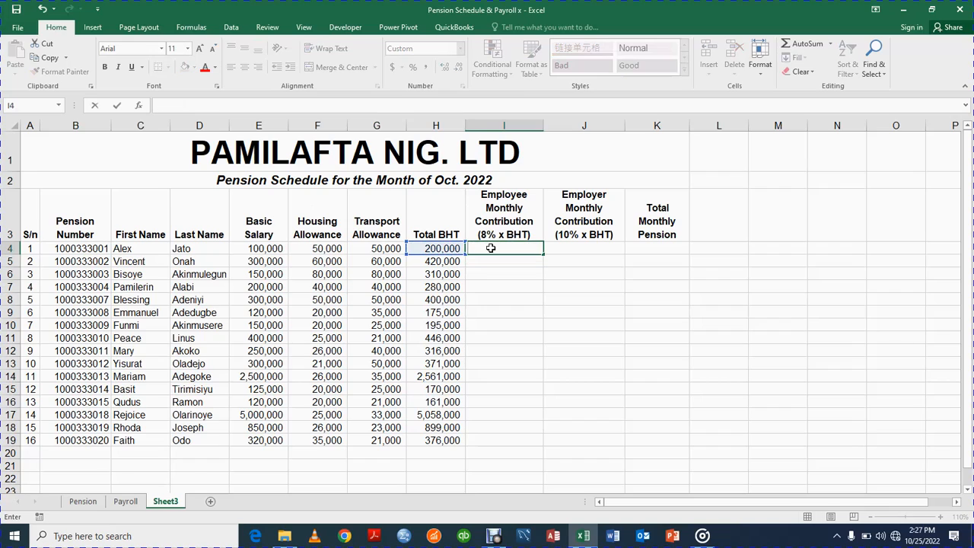
pyautogui.press('Return')
# Re-enter the 8% of Total BHT formula, =8%*H4, in I4.
pyautogui.click(497, 245)
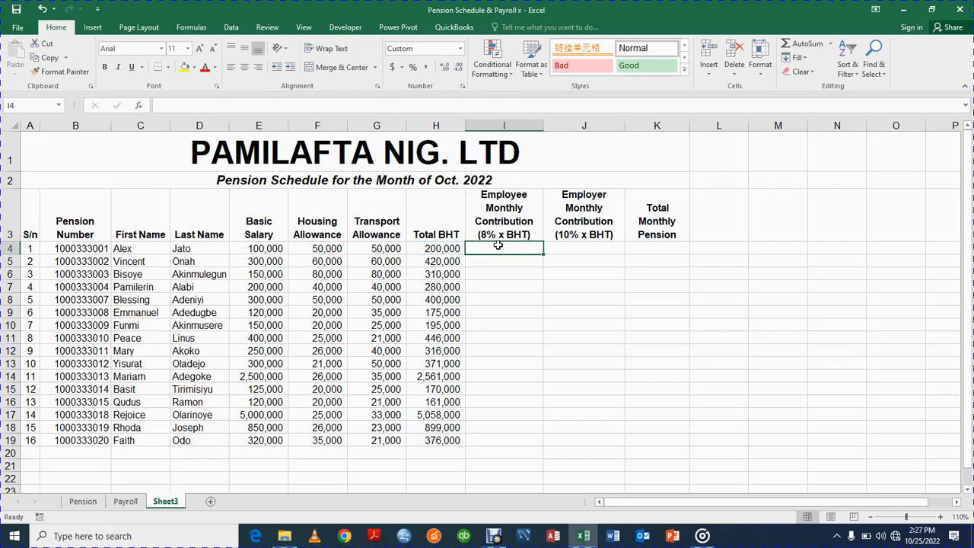
pyautogui.write('=')
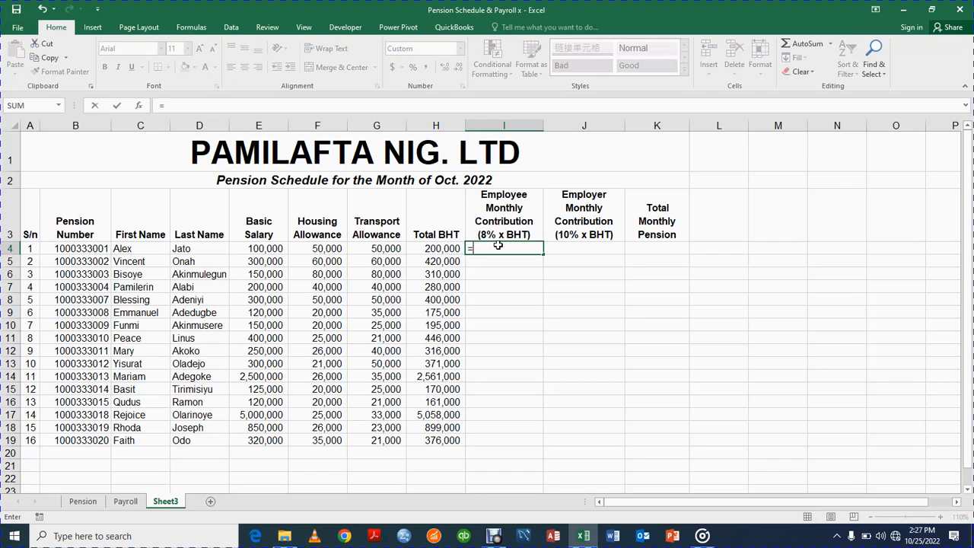
pyautogui.write('8%*')
pyautogui.click(448, 248)
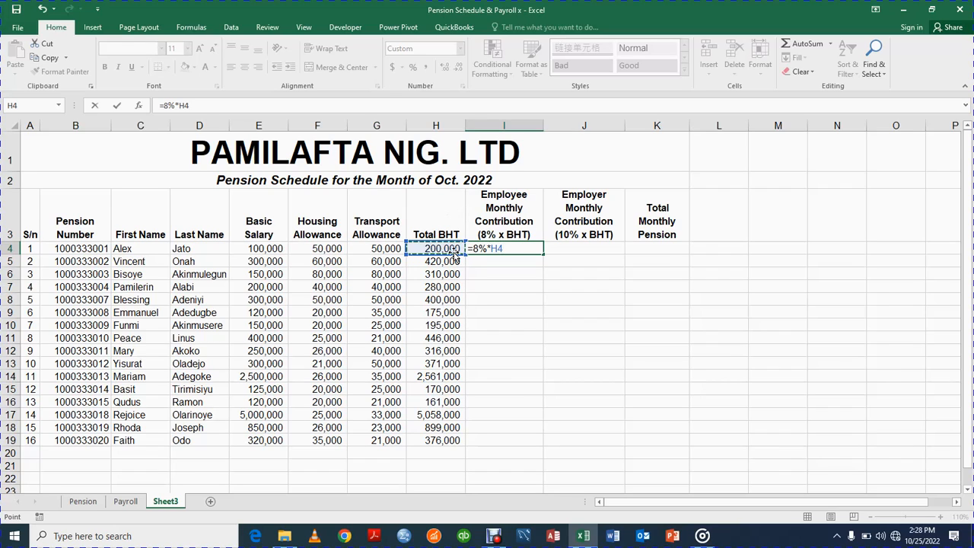
pyautogui.press('Return')
pyautogui.click(516, 244)
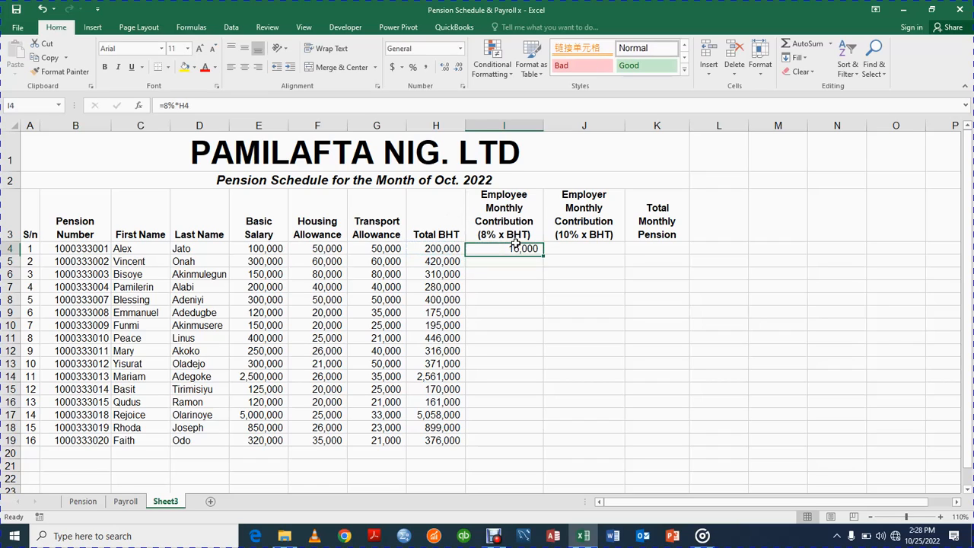
# Enter =8%*H5 in I5 and fill it down to I19.
pyautogui.click(507, 260)
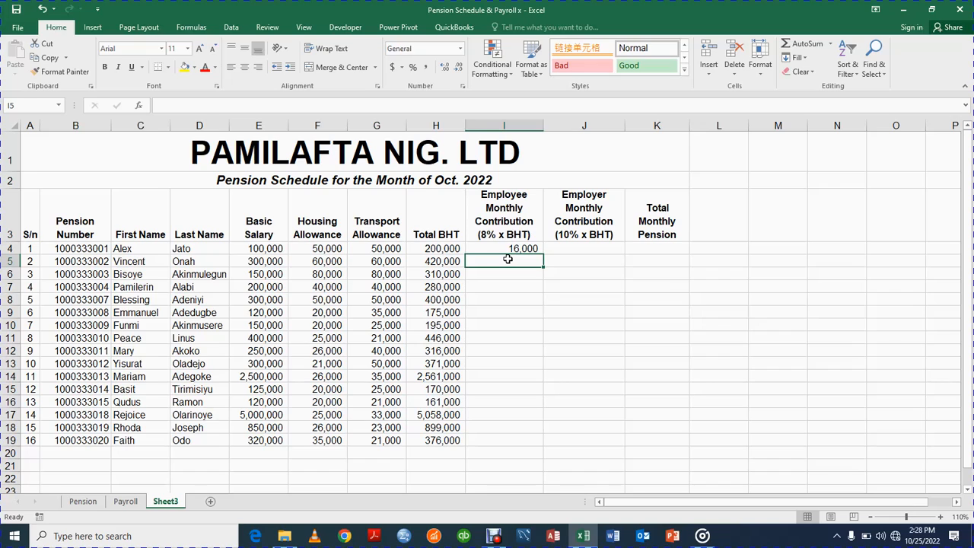
pyautogui.write('=')
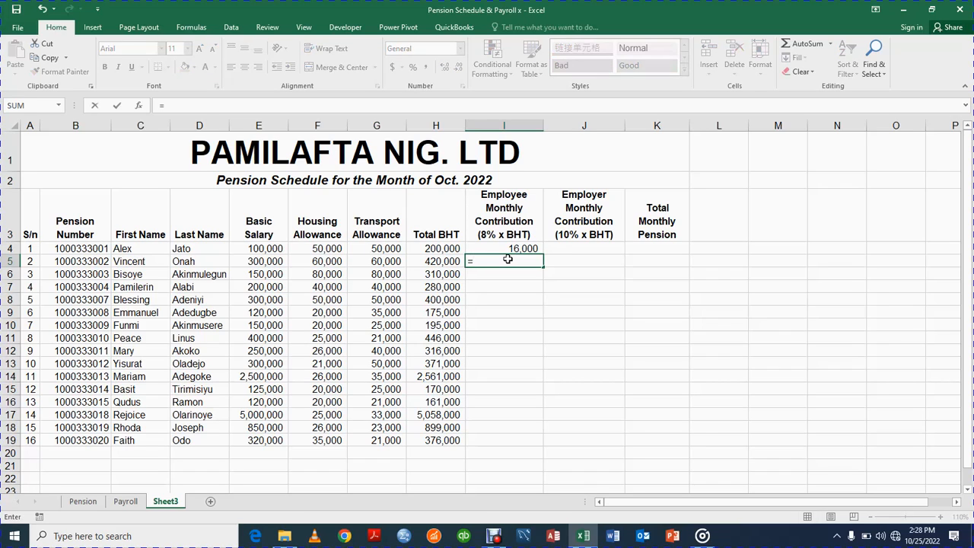
pyautogui.write('*')
pyautogui.write('8%')
pyautogui.click(439, 261)
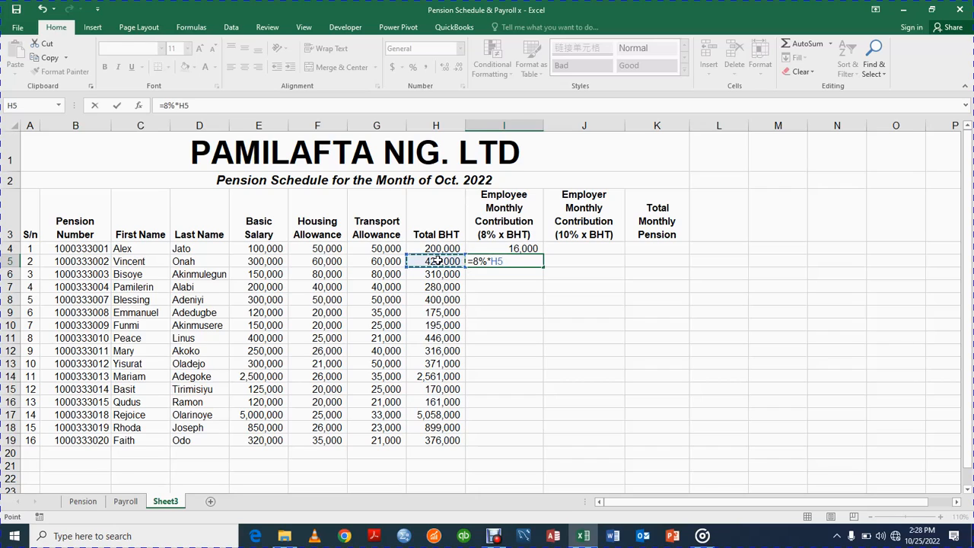
pyautogui.press('Return')
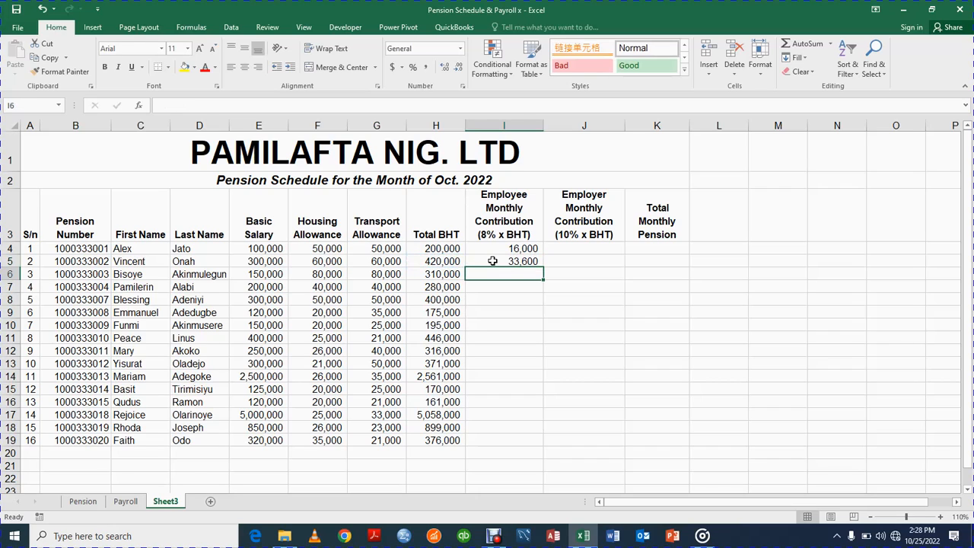
pyautogui.click(522, 261)
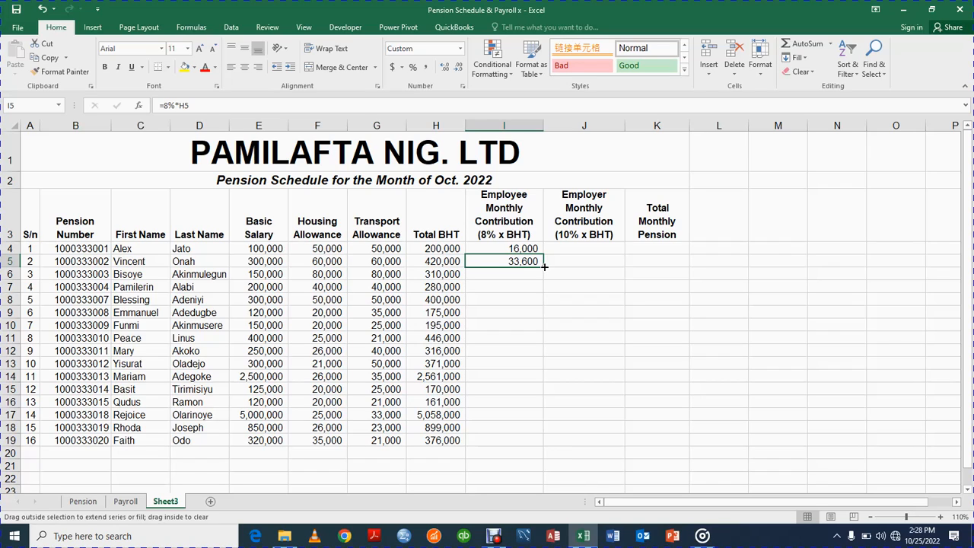
pyautogui.doubleClick(543, 266)
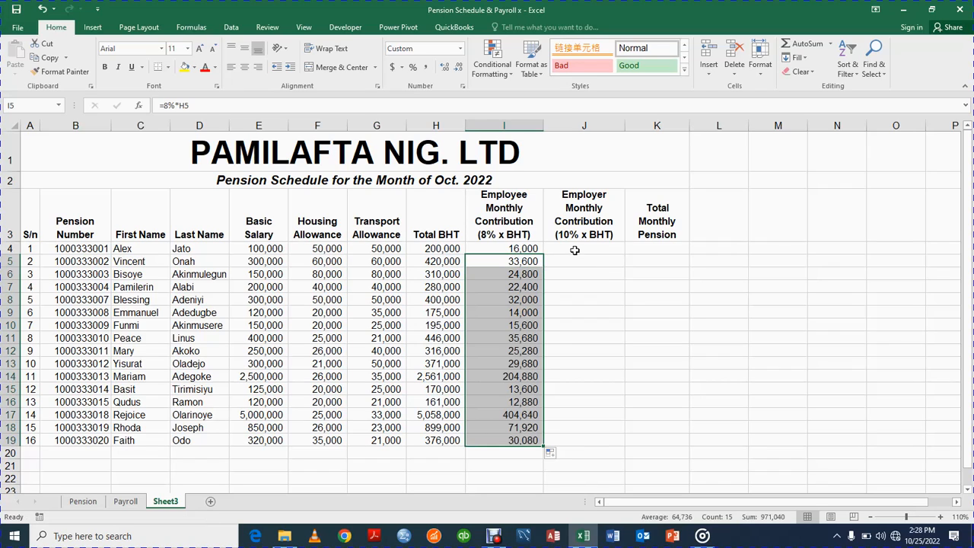
pyautogui.click(574, 249)
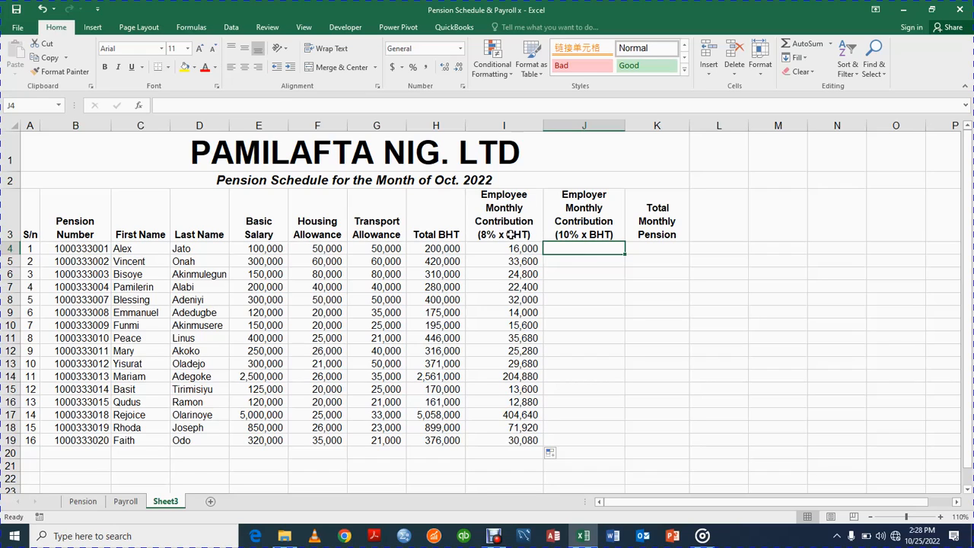
# Enter =10%*H4 in J4 for a 20,000 employer contribution, declining the Filter Keys prompt.
pyautogui.click(512, 234)
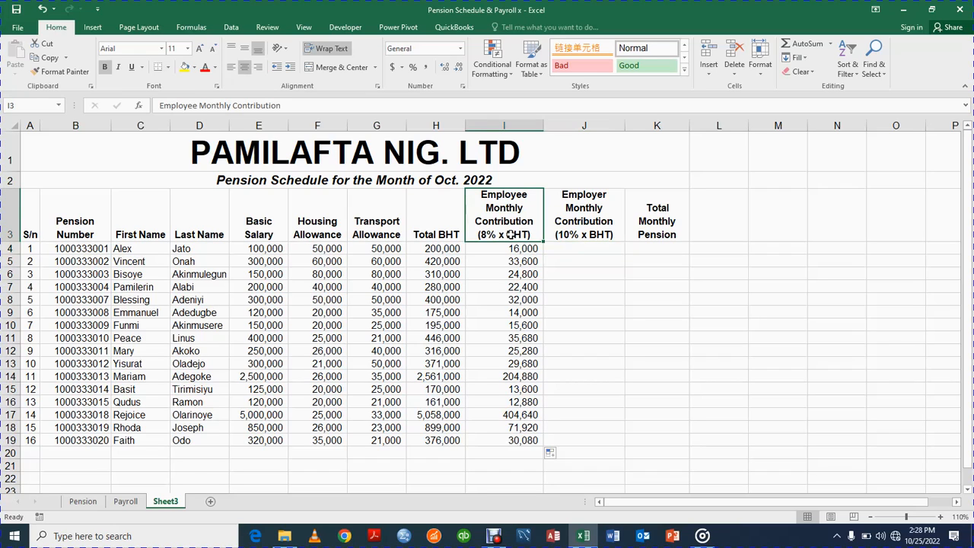
pyautogui.click(596, 223)
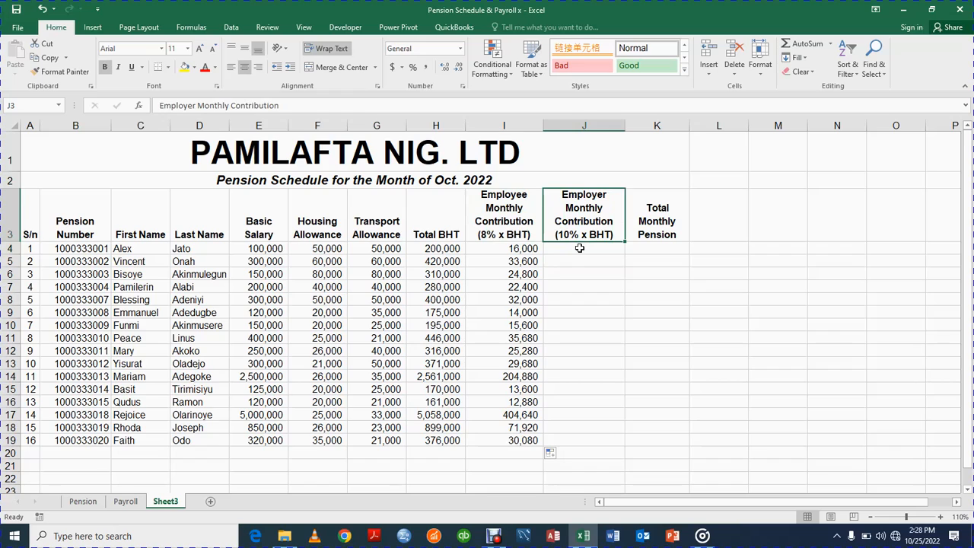
pyautogui.click(578, 248)
pyautogui.write('=10')
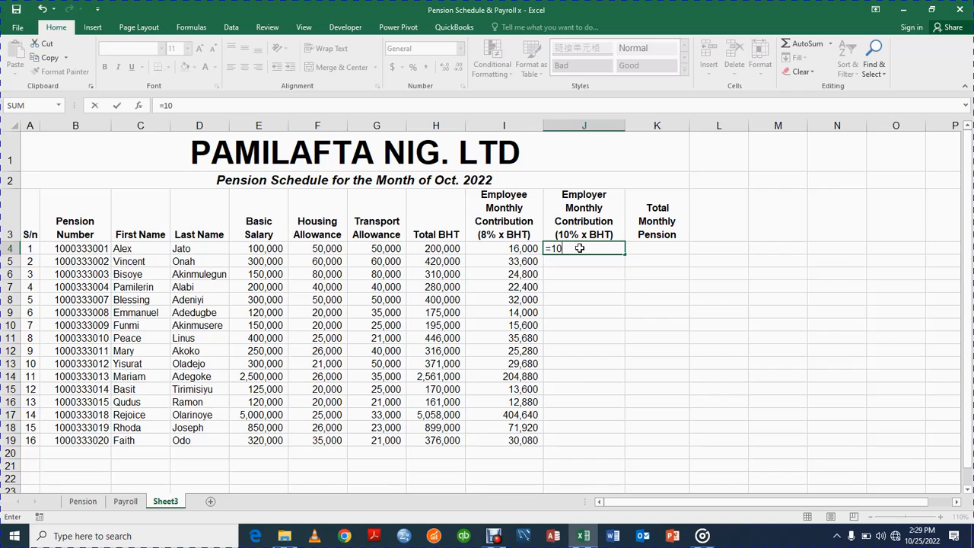
pyautogui.write('%')
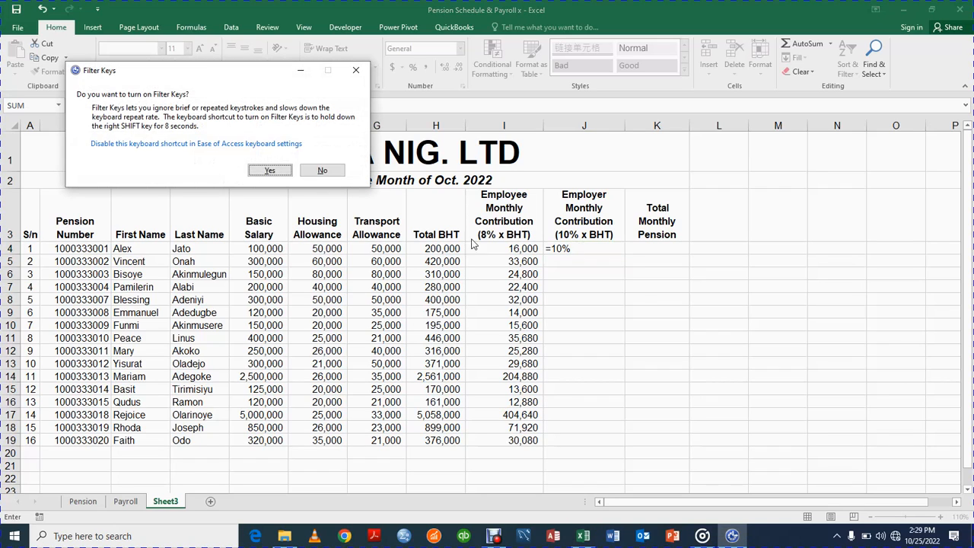
pyautogui.click(340, 174)
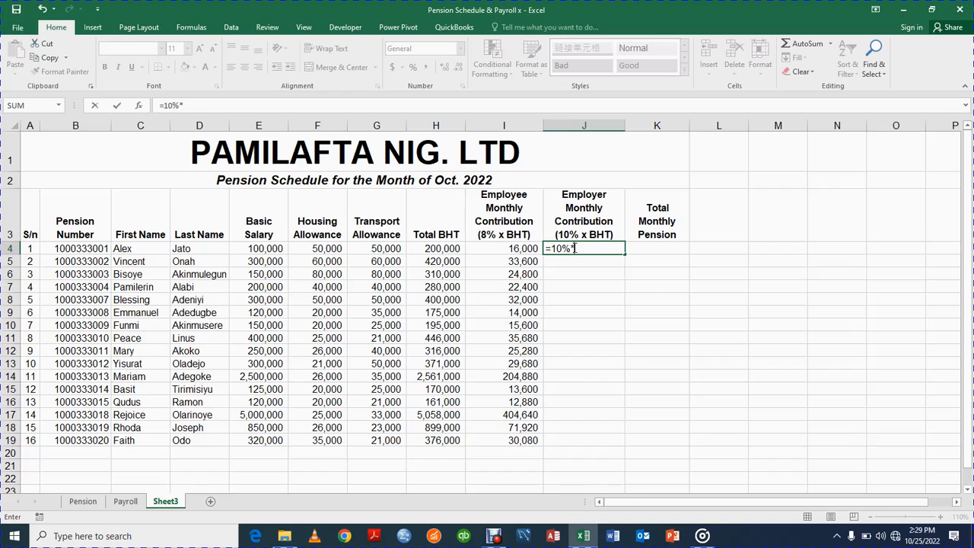
pyautogui.click(445, 249)
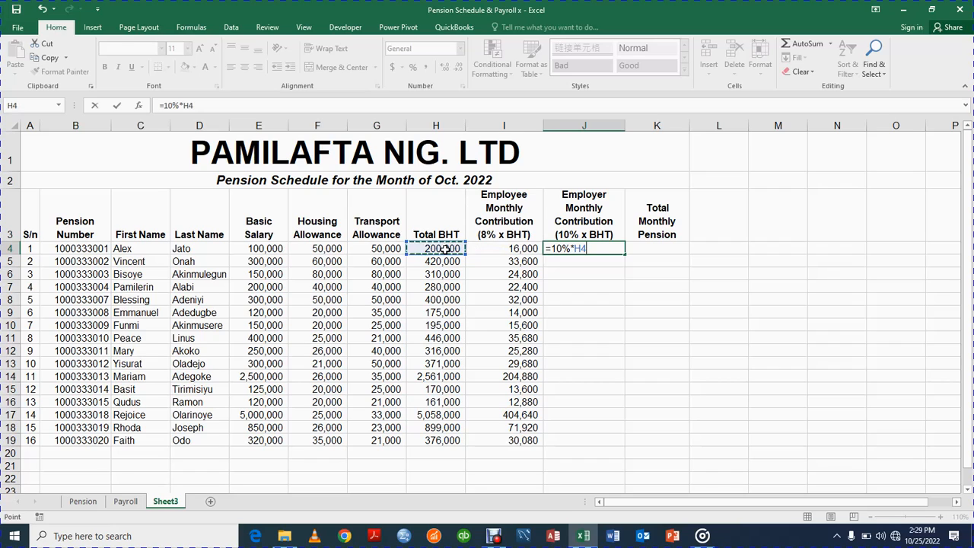
pyautogui.press('Return')
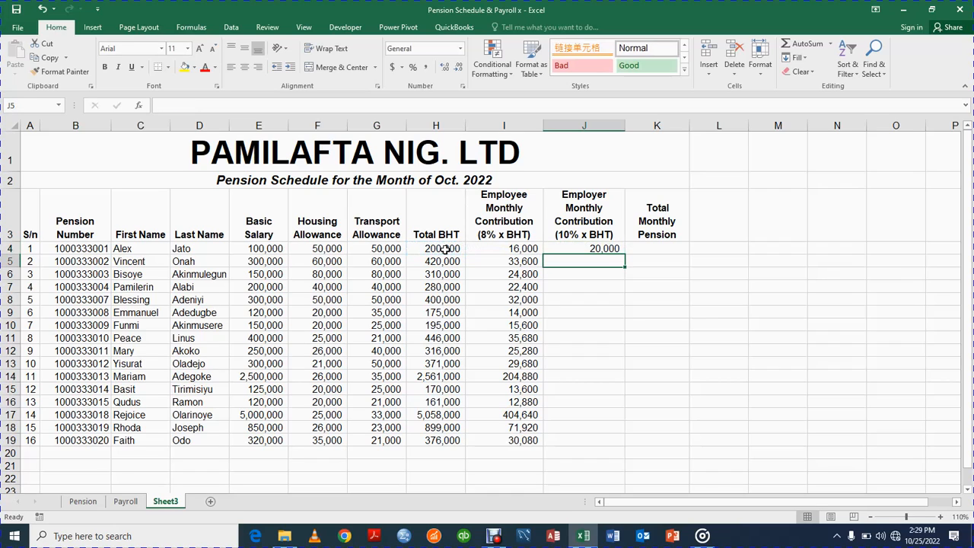
pyautogui.click(607, 248)
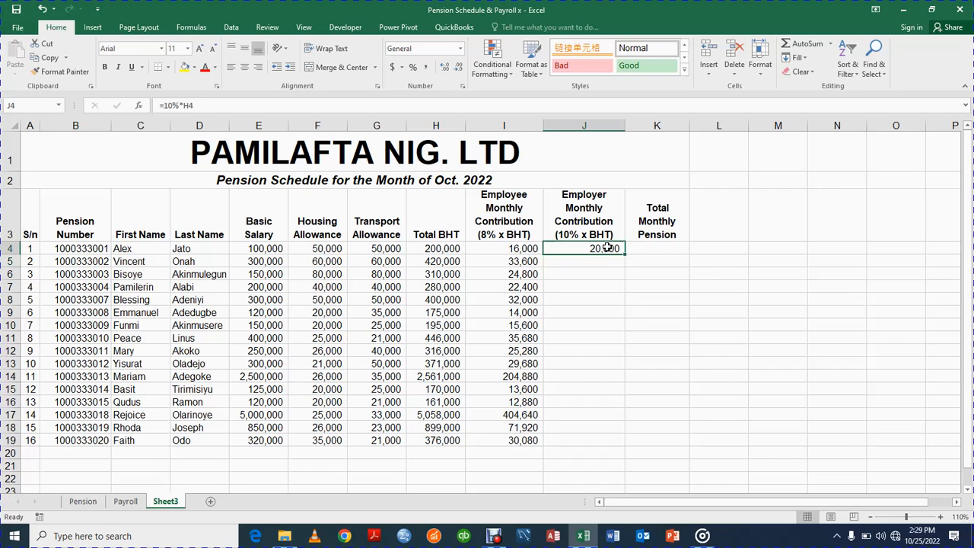
# Start the =10% employer contribution formula in J5 for the next employee.
pyautogui.click(602, 261)
pyautogui.click(593, 247)
pyautogui.click(595, 260)
pyautogui.write('=1')
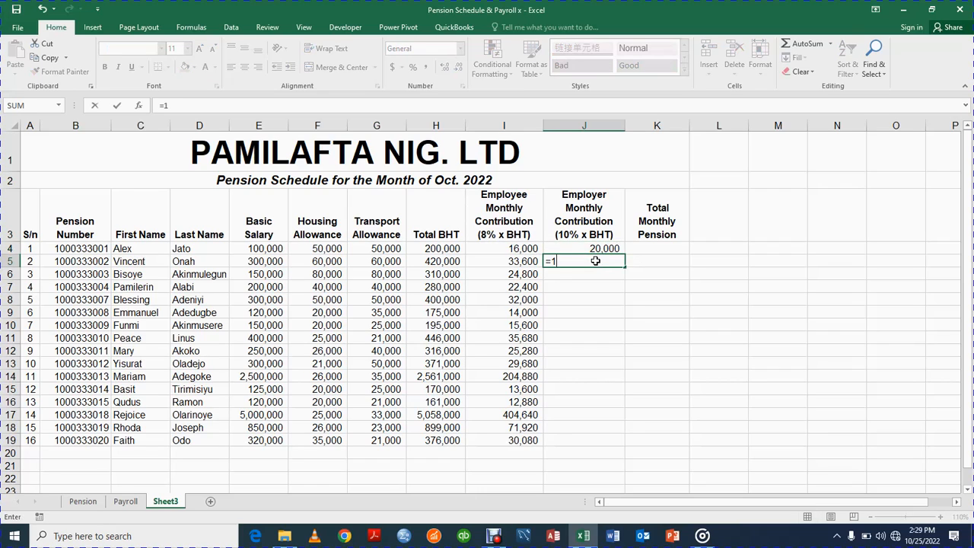
pyautogui.write('0%*')
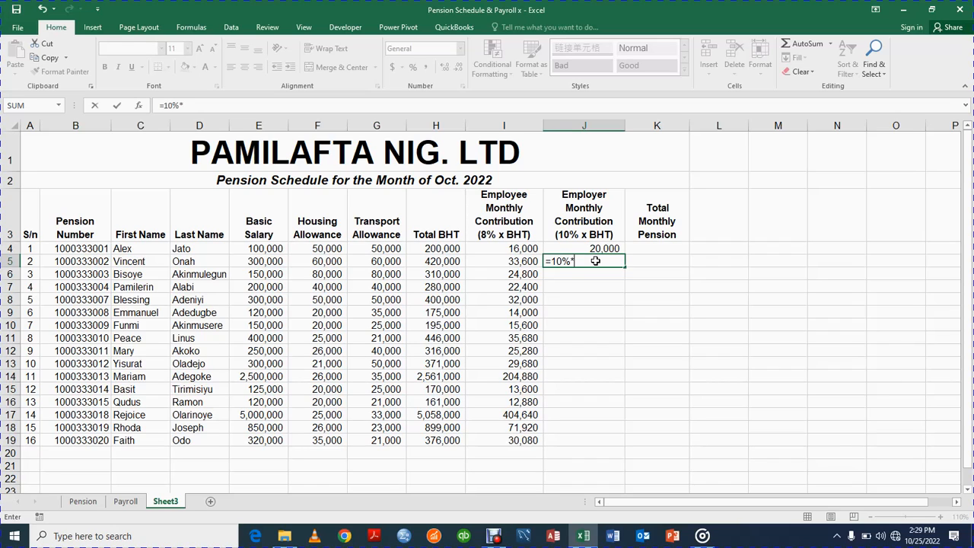
# Enter =10%*H5 in J5 and fill it down to J19.
pyautogui.click(451, 260)
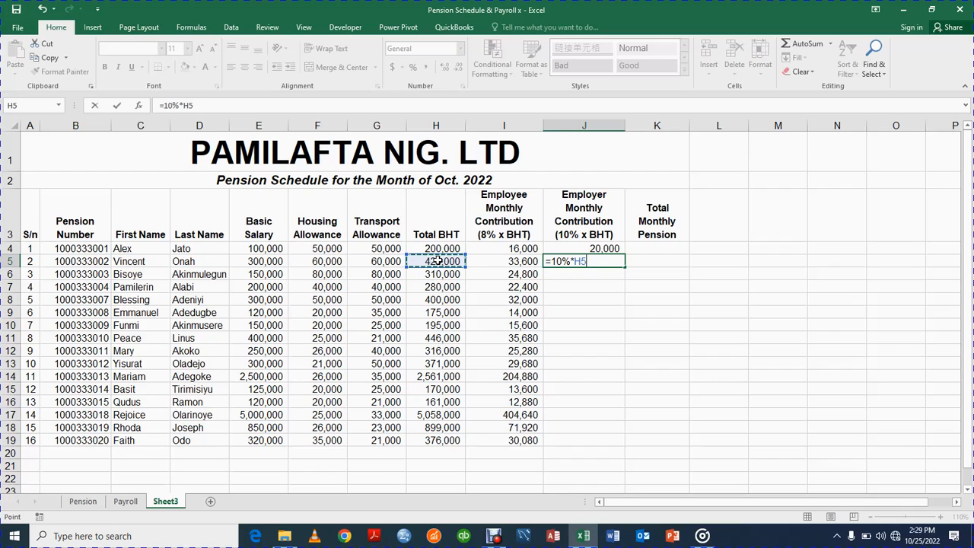
pyautogui.press('BackSpace')
pyautogui.press('BackSpace')
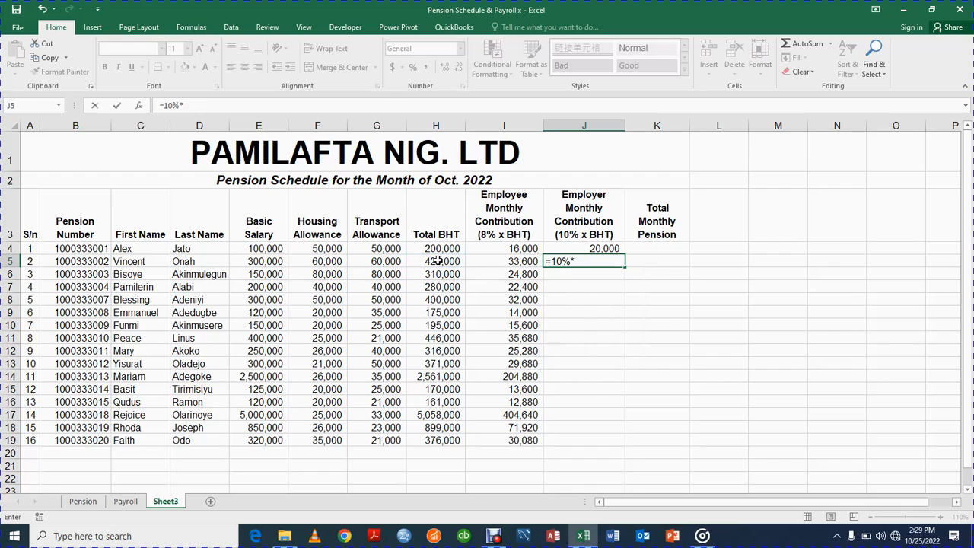
pyautogui.write('h5')
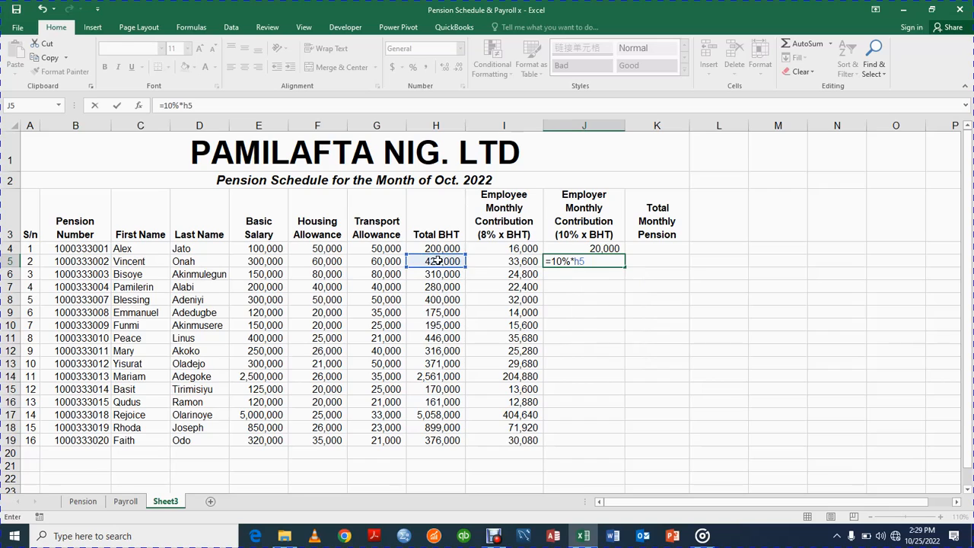
pyautogui.press('BackSpace')
pyautogui.press('BackSpace')
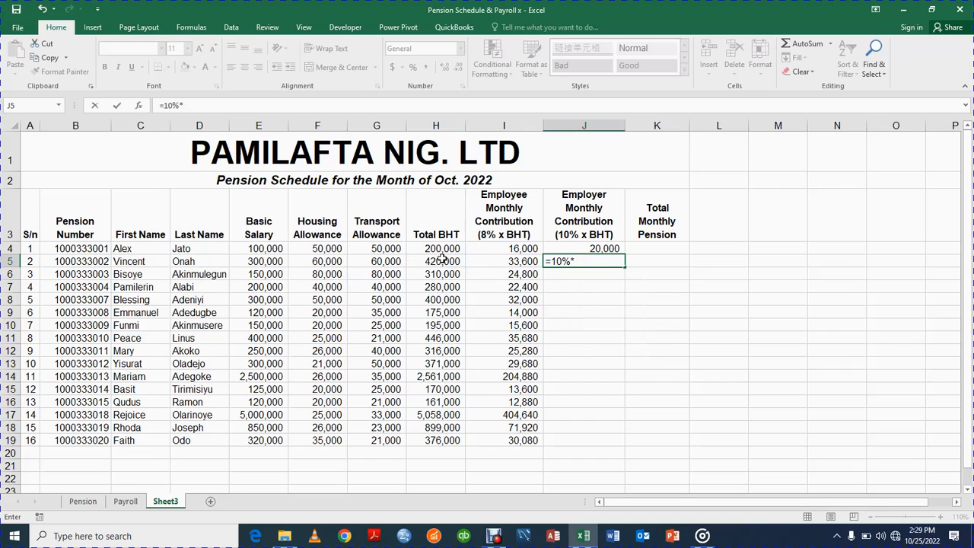
pyautogui.click(441, 260)
pyautogui.press('Return')
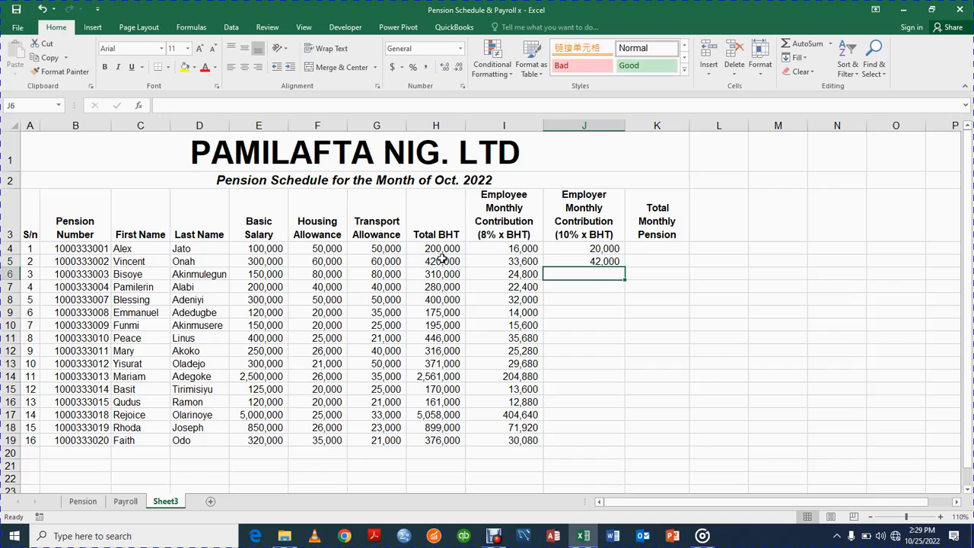
pyautogui.click(612, 261)
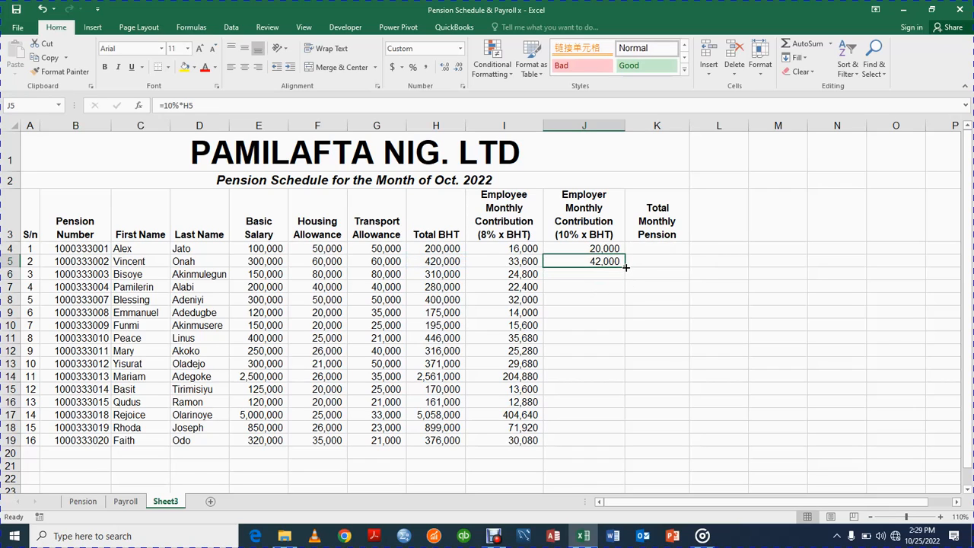
pyautogui.doubleClick(625, 267)
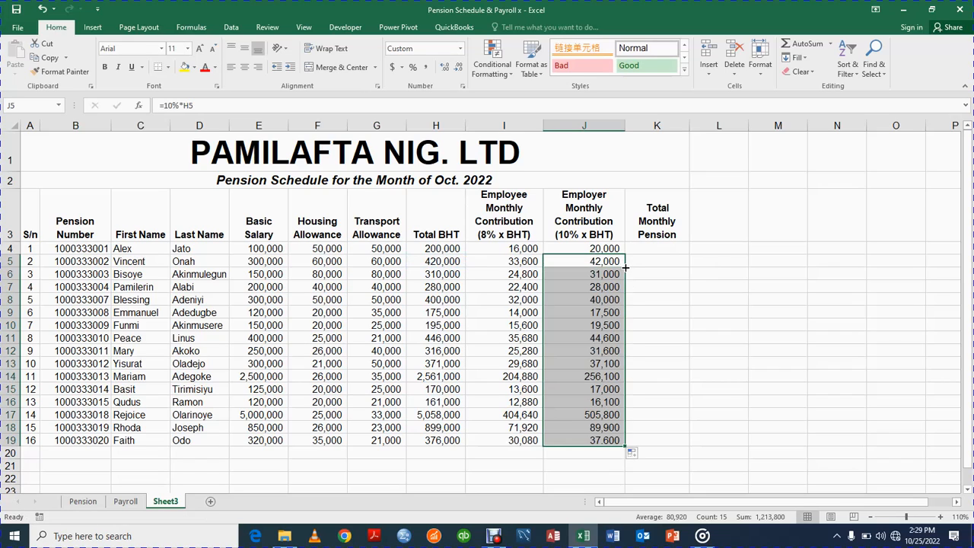
pyautogui.click(663, 249)
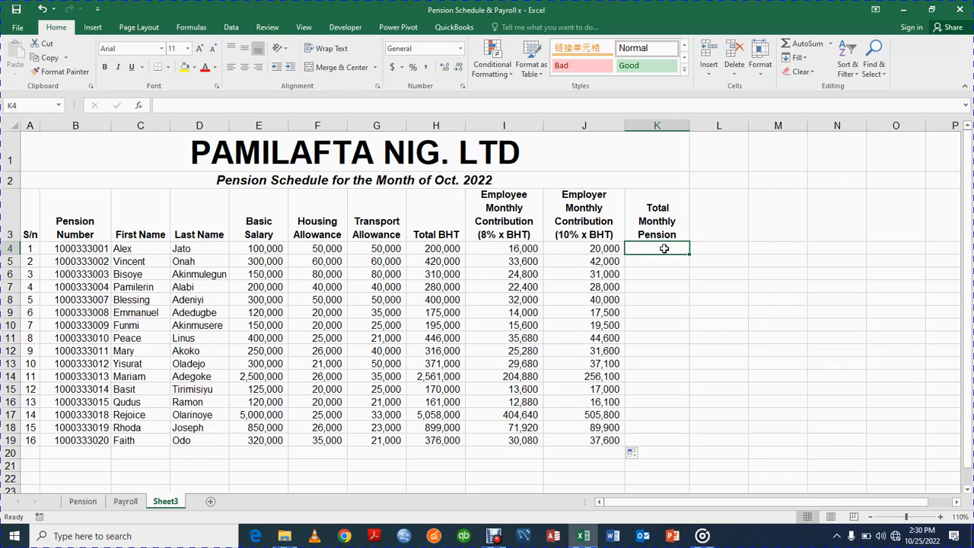
pyautogui.click(143, 250)
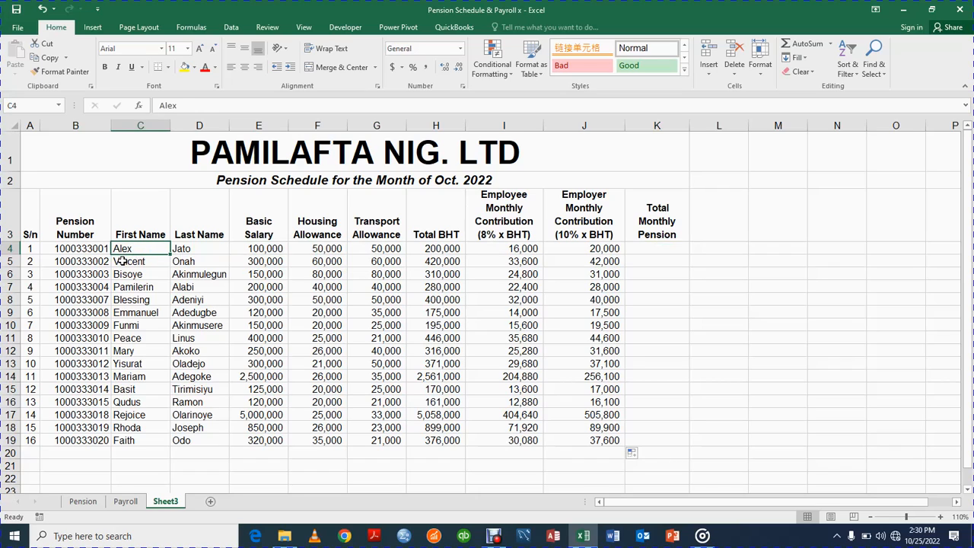
pyautogui.click(122, 261)
pyautogui.click(123, 274)
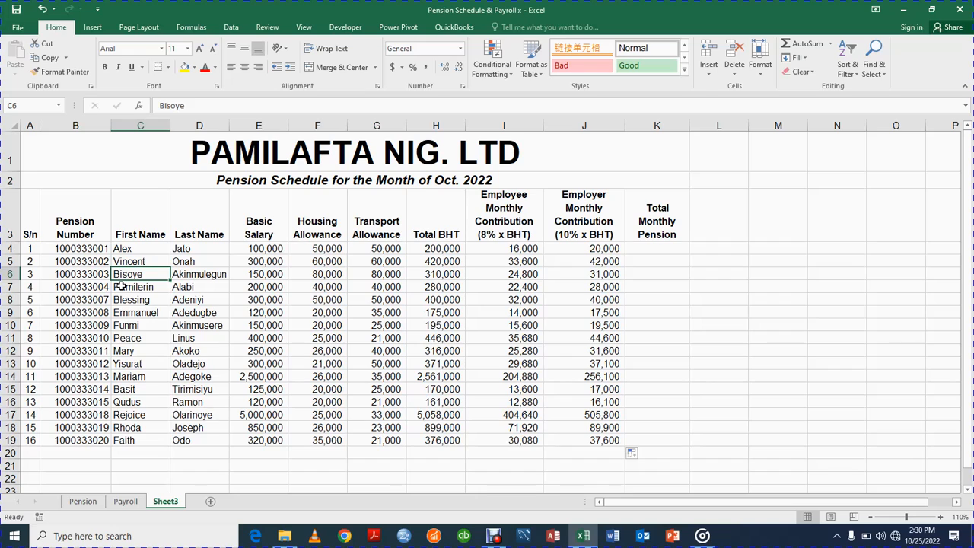
pyautogui.click(121, 286)
pyautogui.click(120, 300)
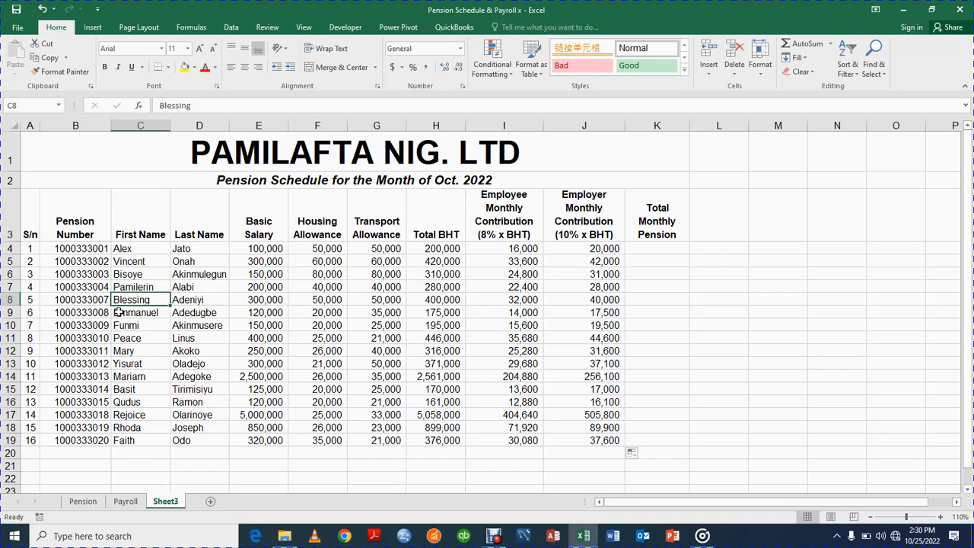
pyautogui.click(119, 312)
pyautogui.click(117, 325)
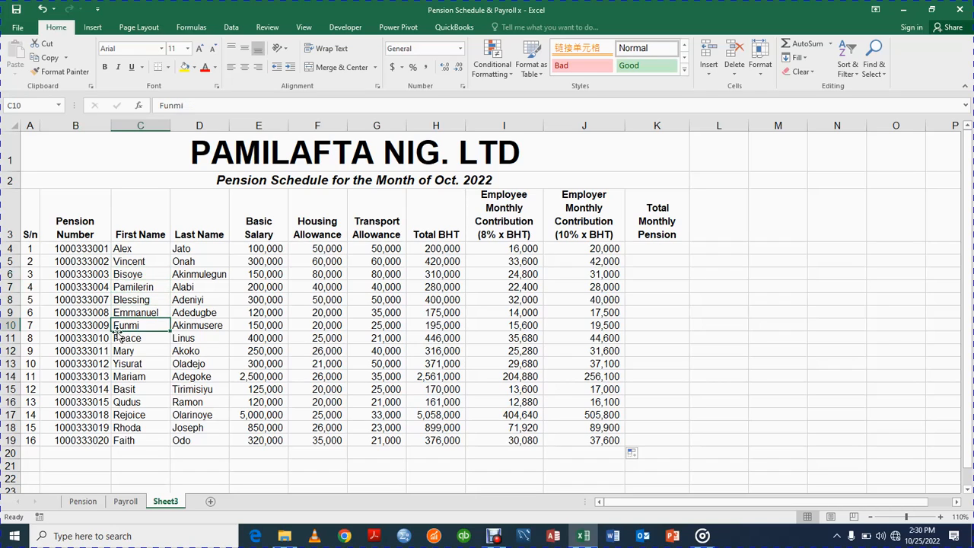
pyautogui.click(118, 339)
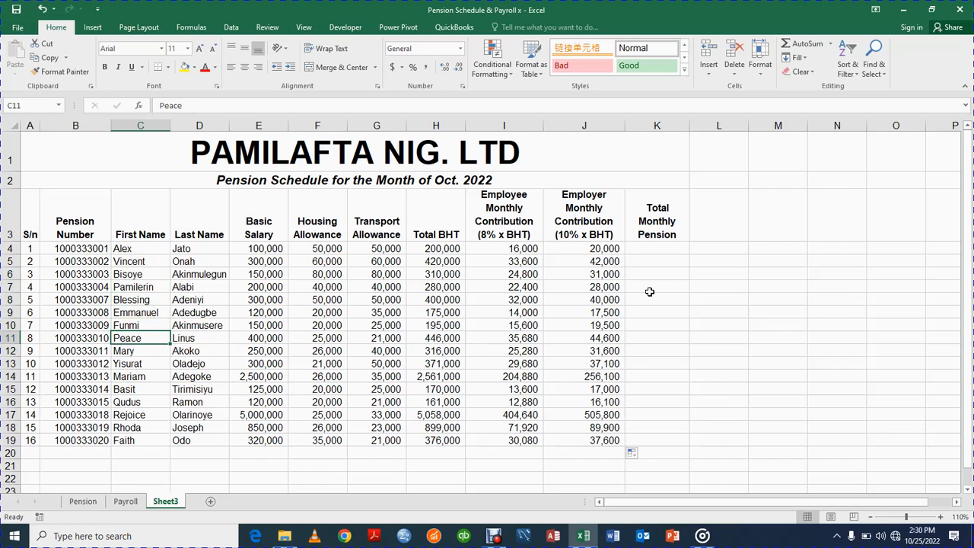
pyautogui.click(665, 249)
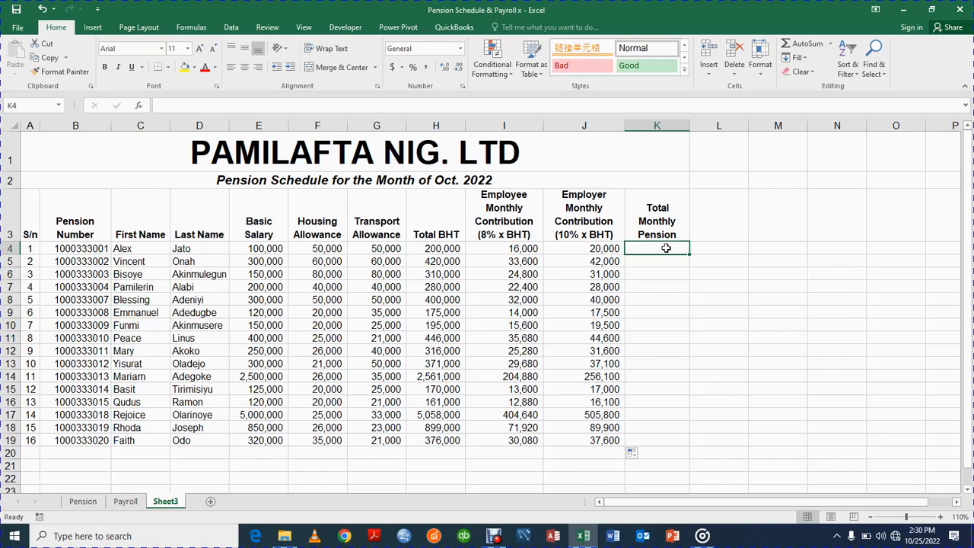
# Type =SUM(I4:J4) into K4 for 36,000, then clear K4 again.
pyautogui.write('=sum')
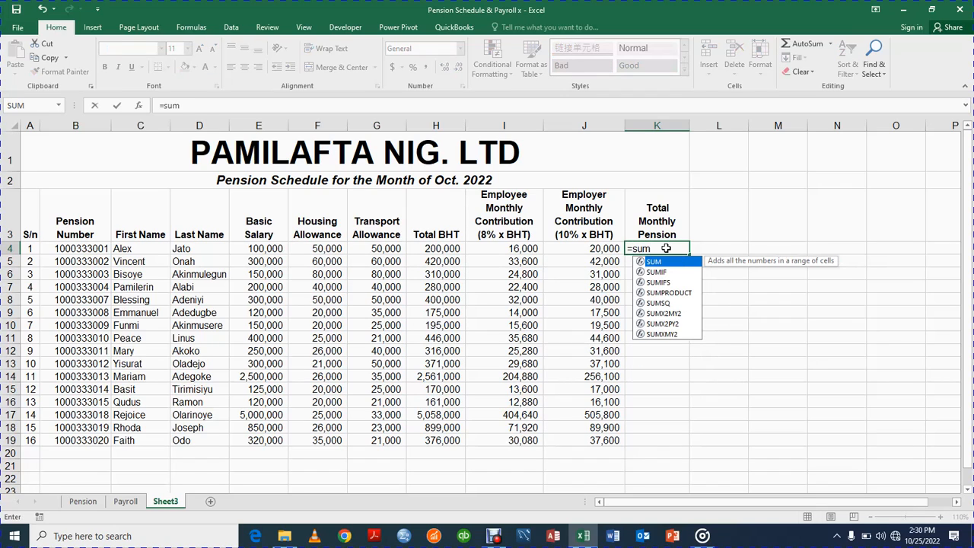
pyautogui.write('(')
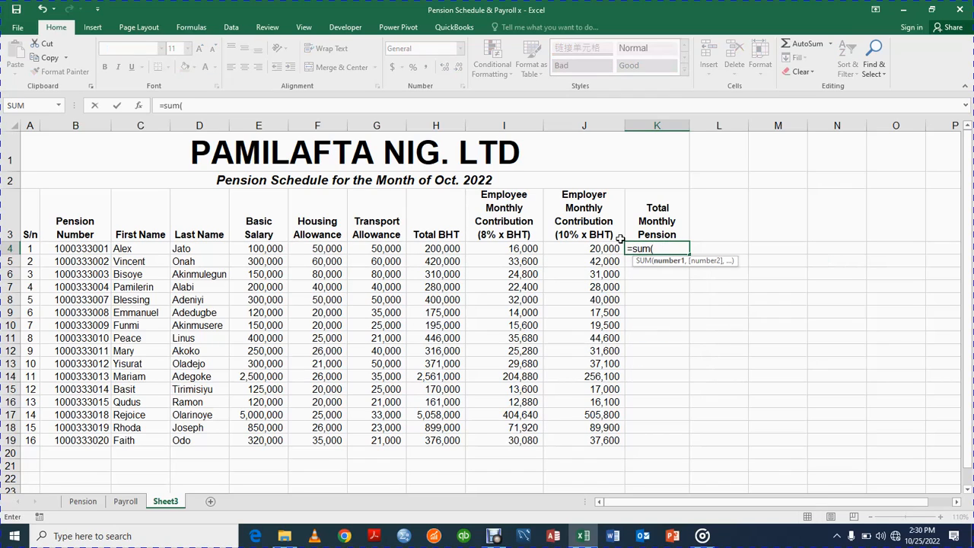
pyautogui.click(523, 247)
pyautogui.moveTo(523, 247); pyautogui.dragTo(588, 249)
pyautogui.press('Return')
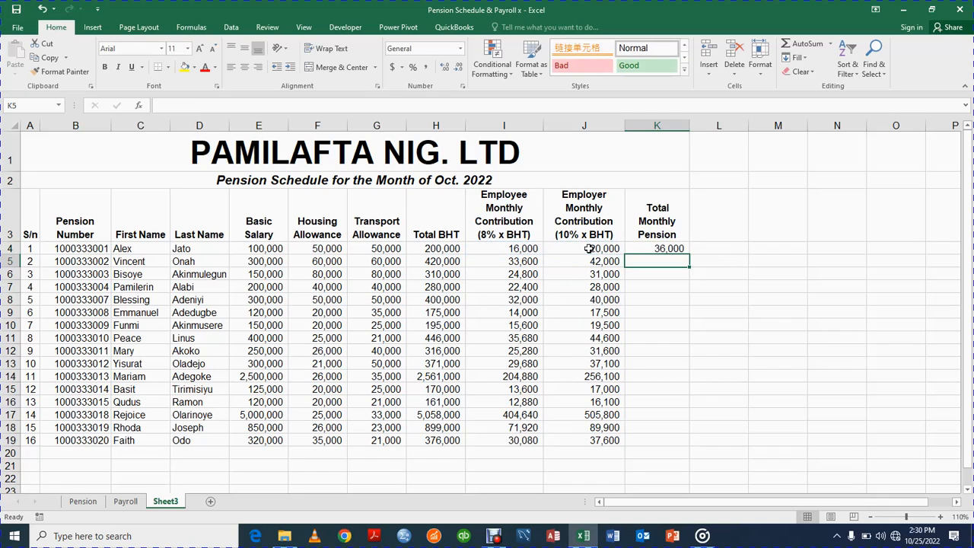
pyautogui.click(502, 197)
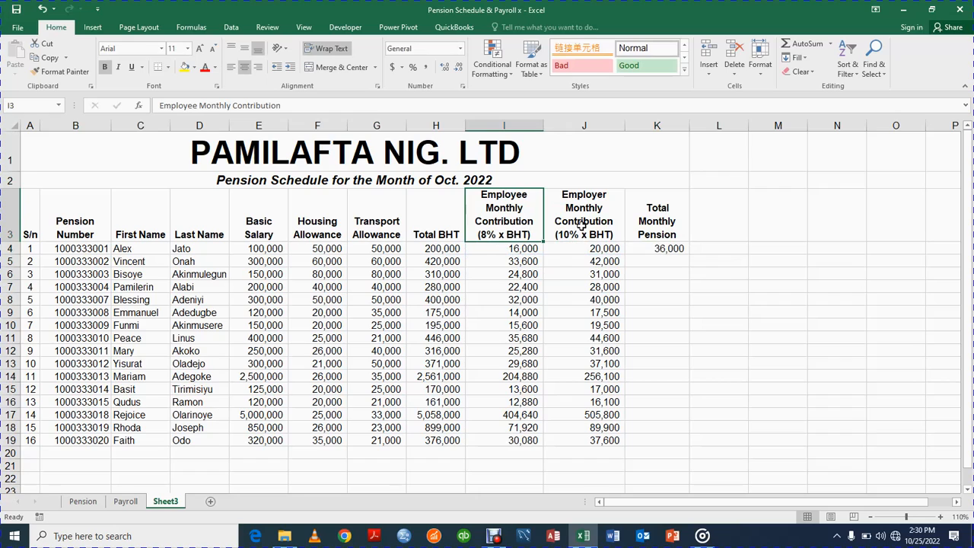
pyautogui.click(653, 248)
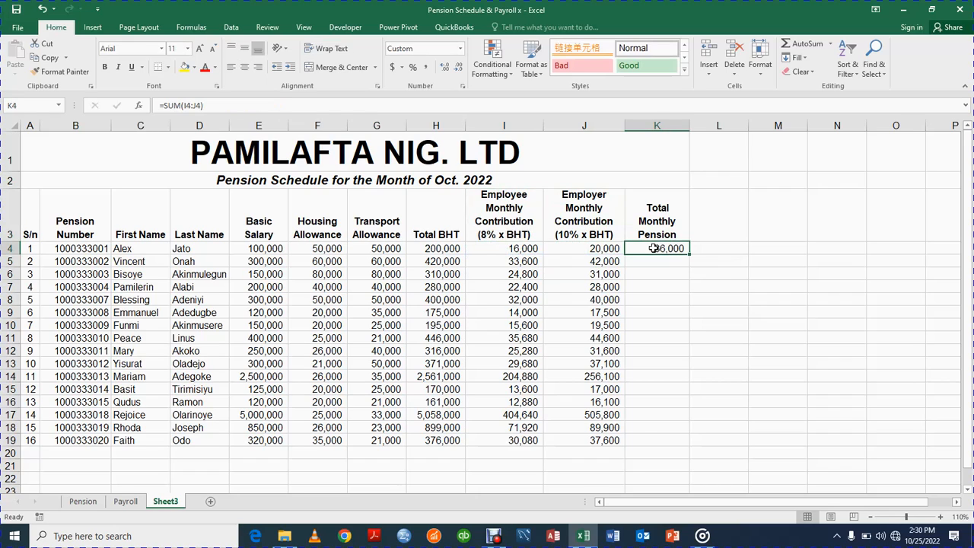
pyautogui.press('BackSpace')
pyautogui.press('Return')
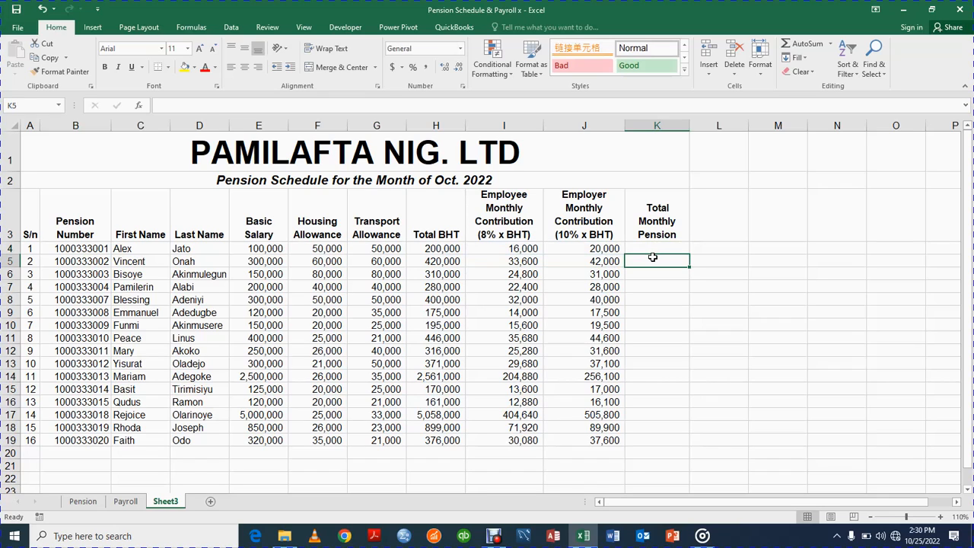
# Total I4:J4 into K4 with AutoSum Sum and fill it down to K19.
pyautogui.moveTo(518, 248); pyautogui.dragTo(653, 248)
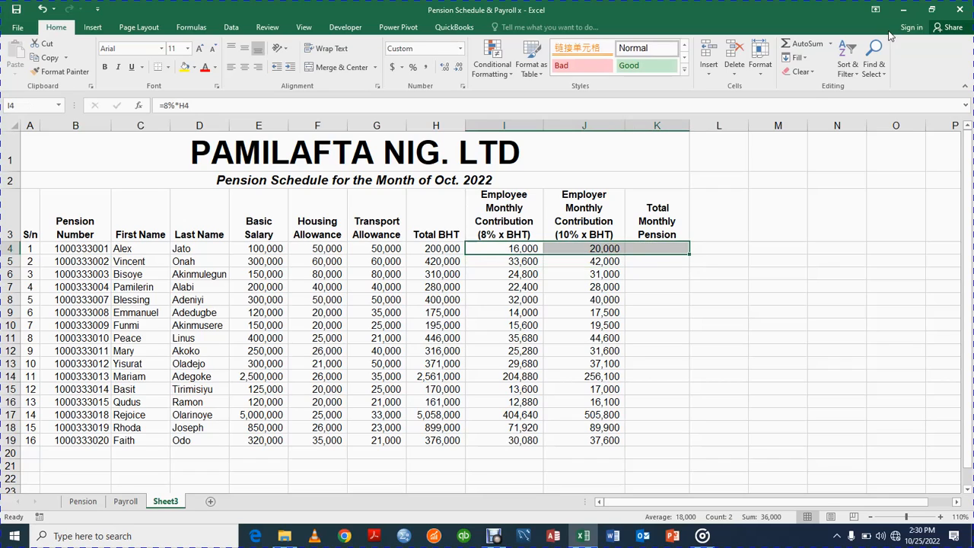
pyautogui.click(831, 44)
pyautogui.click(835, 60)
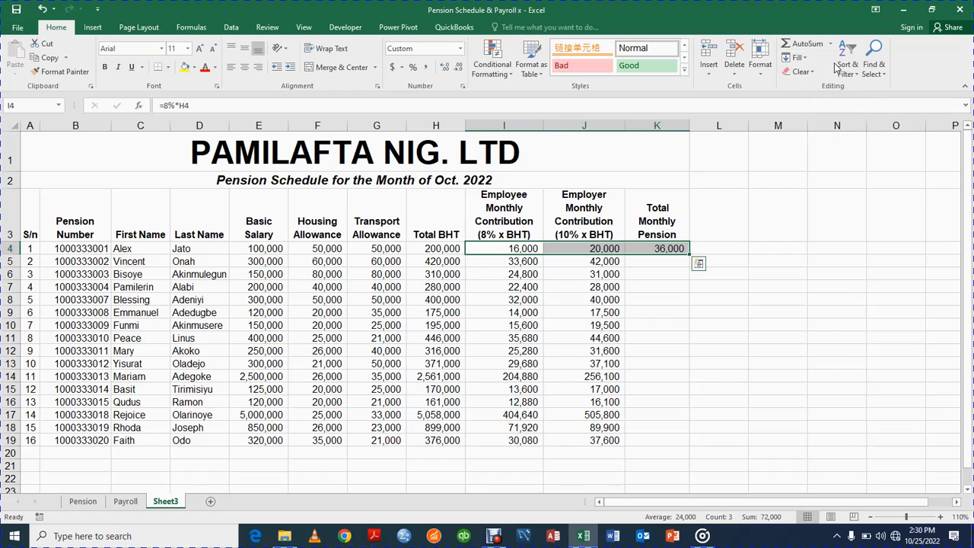
pyautogui.click(662, 248)
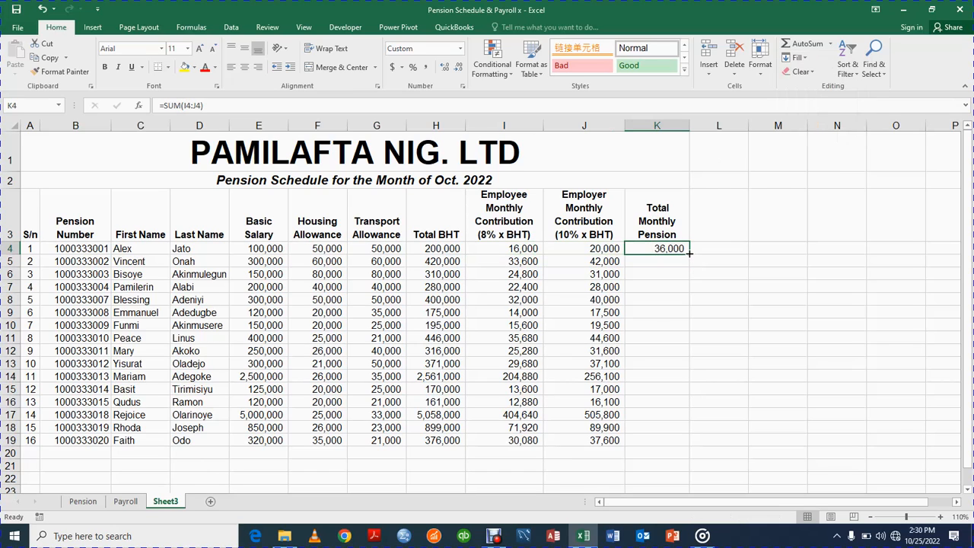
pyautogui.doubleClick(688, 254)
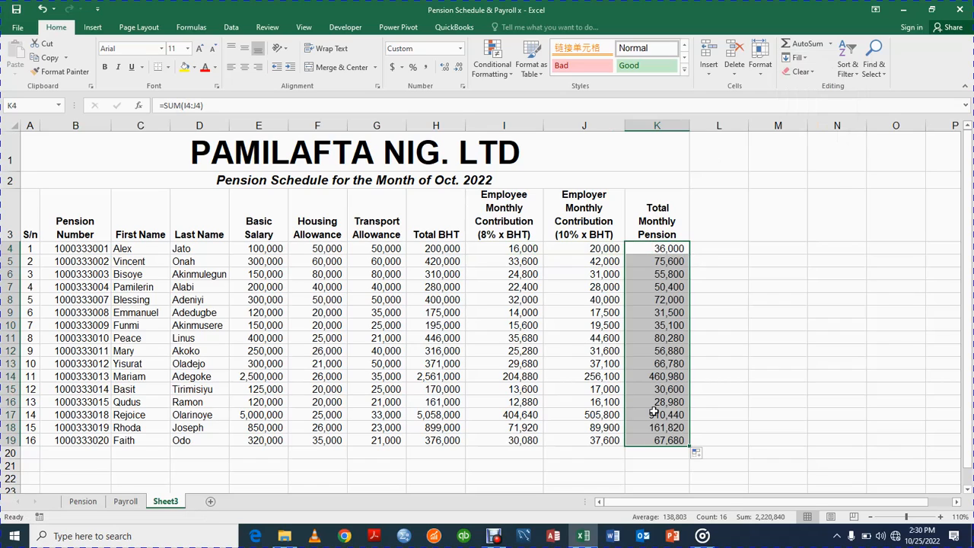
pyautogui.click(32, 224)
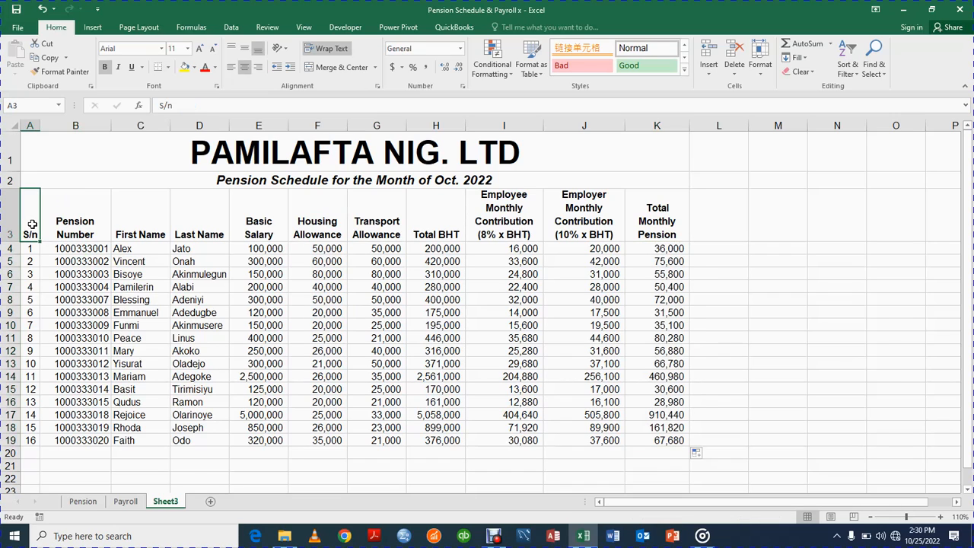
# Enter TOTAL in B20, centred and bold.
pyautogui.click(70, 452)
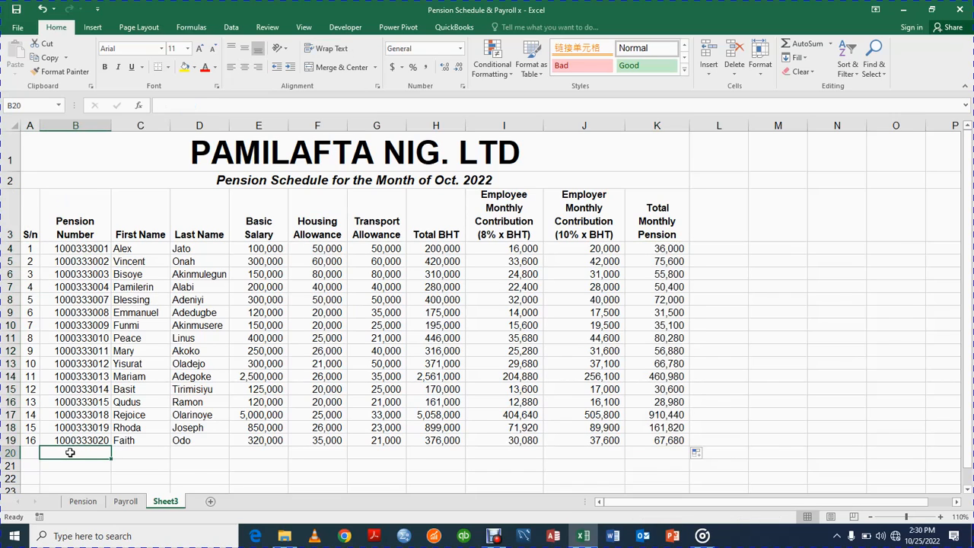
pyautogui.write('T')
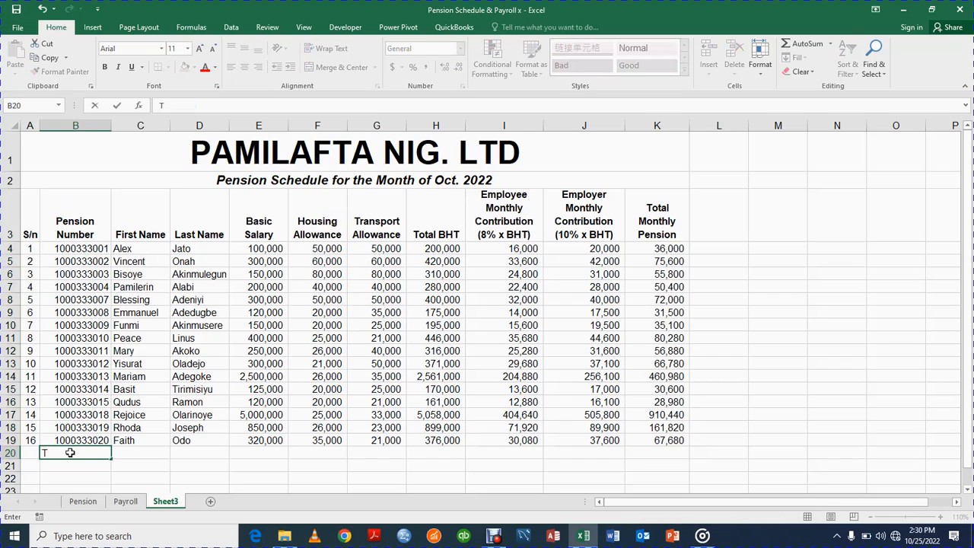
pyautogui.write('OTAL')
pyautogui.press('Return')
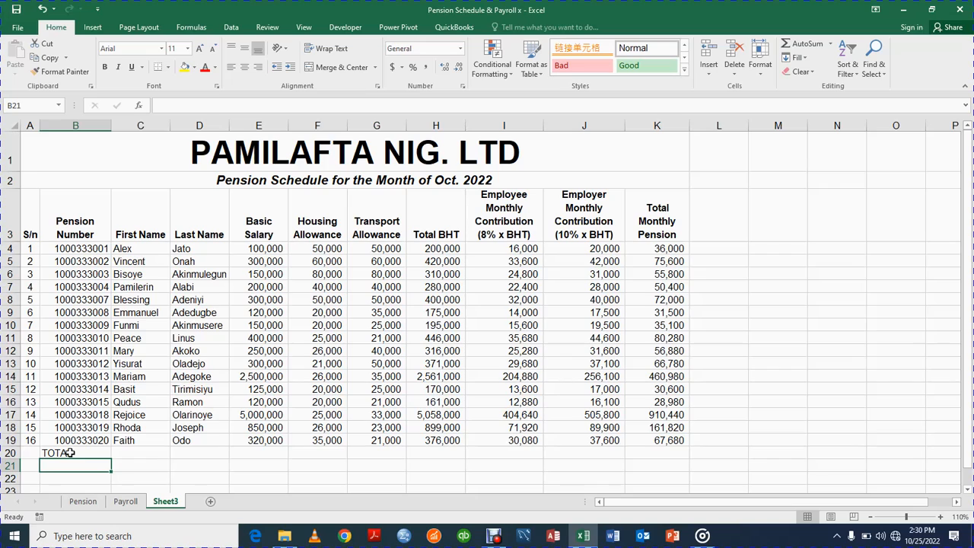
pyautogui.click(69, 452)
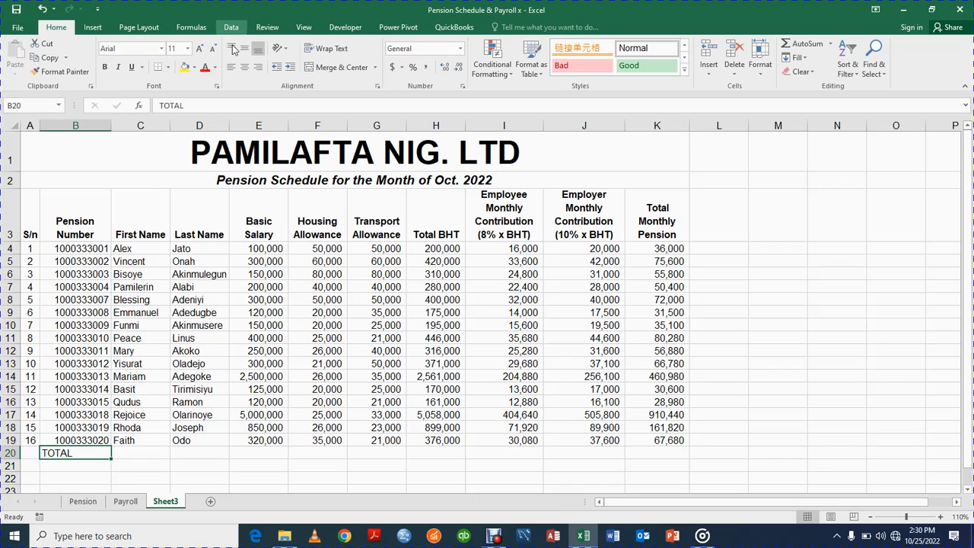
pyautogui.click(244, 67)
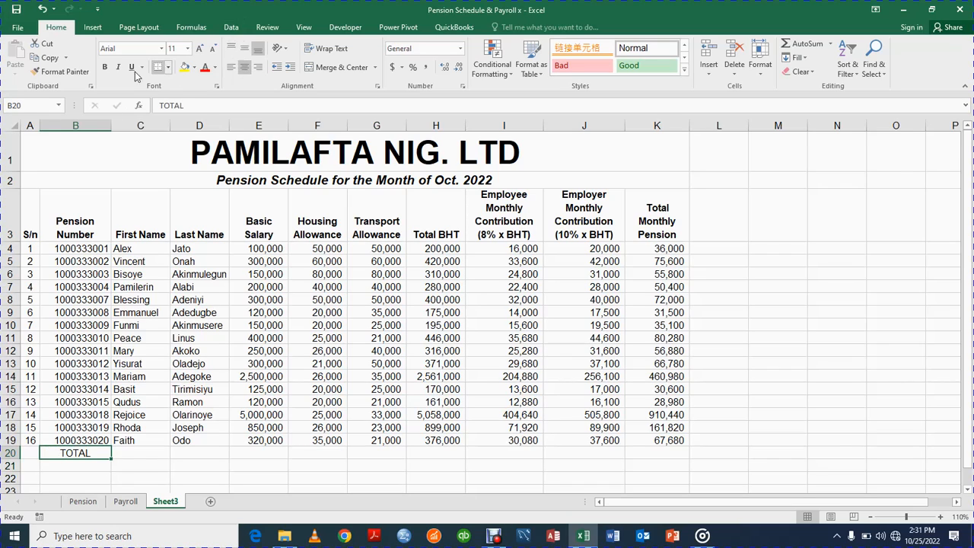
pyautogui.click(105, 68)
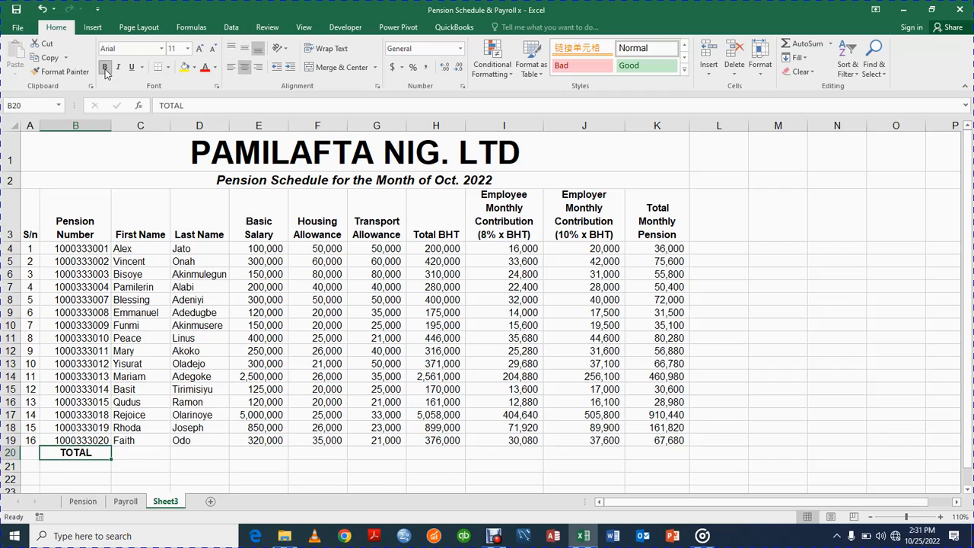
pyautogui.click(30, 232)
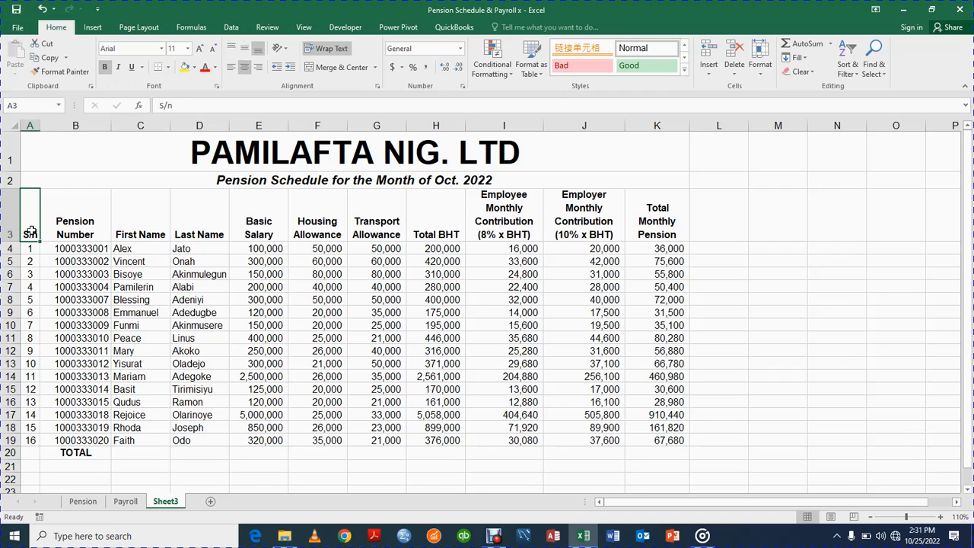
# Select A3:K20 and apply All Borders.
pyautogui.hotkey('shift', 'Right')
pyautogui.hotkey('shift', 'Right')
pyautogui.hotkey('shift', 'Right')
pyautogui.hotkey('shift', 'Right')
pyautogui.hotkey('shift', 'Right')
pyautogui.hotkey('shift', 'Right')
pyautogui.hotkey('shift', 'Right')
pyautogui.hotkey('shift', 'Right')
pyautogui.hotkey('shift', 'Right')
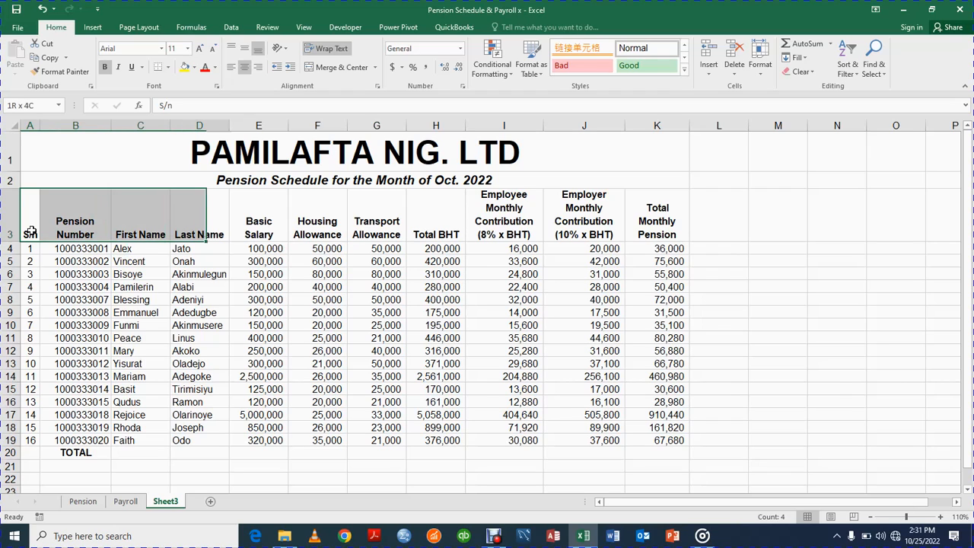
pyautogui.hotkey('shift', 'Right')
pyautogui.hotkey('shift', 'Down')
pyautogui.hotkey('shift', 'Down')
pyautogui.hotkey('shift', 'Down')
pyautogui.hotkey('shift', 'Down')
pyautogui.hotkey('shift', 'Down')
pyautogui.hotkey('shift', 'Down')
pyautogui.hotkey('shift', 'Down')
pyautogui.hotkey('shift', 'Down')
pyautogui.hotkey('shift', 'Down')
pyautogui.hotkey('shift', 'Down')
pyautogui.hotkey('shift', 'Down')
pyautogui.hotkey('shift', 'Down')
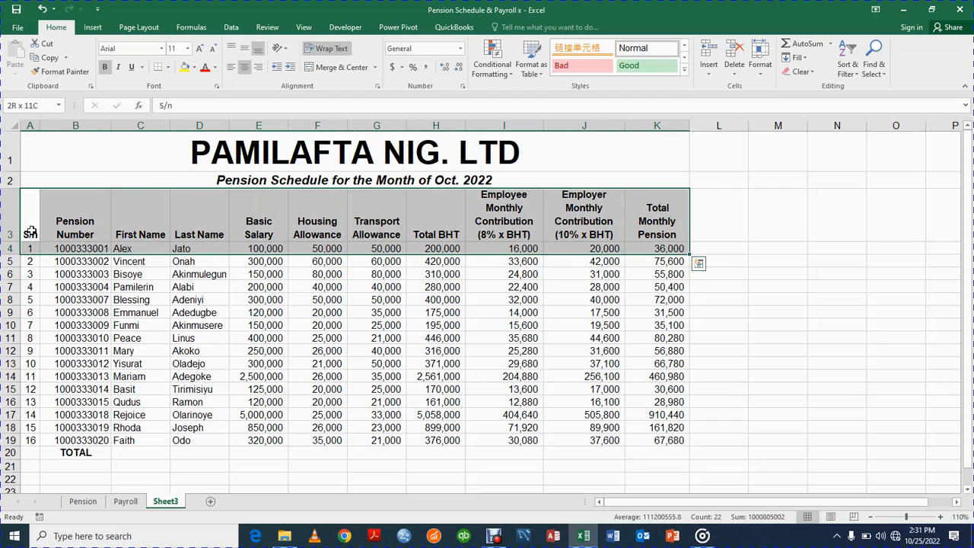
pyautogui.hotkey('shift', 'Down')
pyautogui.hotkey('shift', 'Down')
pyautogui.hotkey('shift', 'Down')
pyautogui.hotkey('shift', 'Down')
pyautogui.hotkey('shift', 'Down')
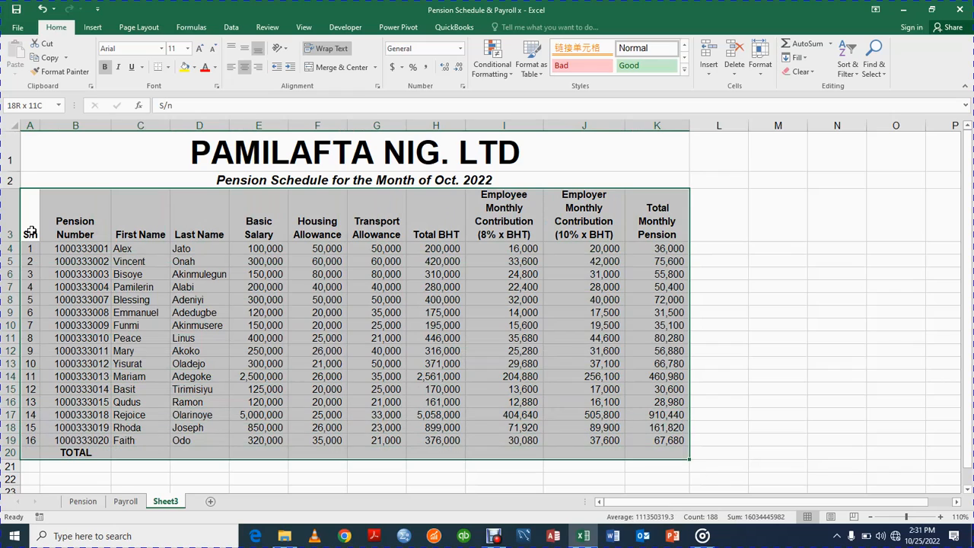
pyautogui.click(167, 66)
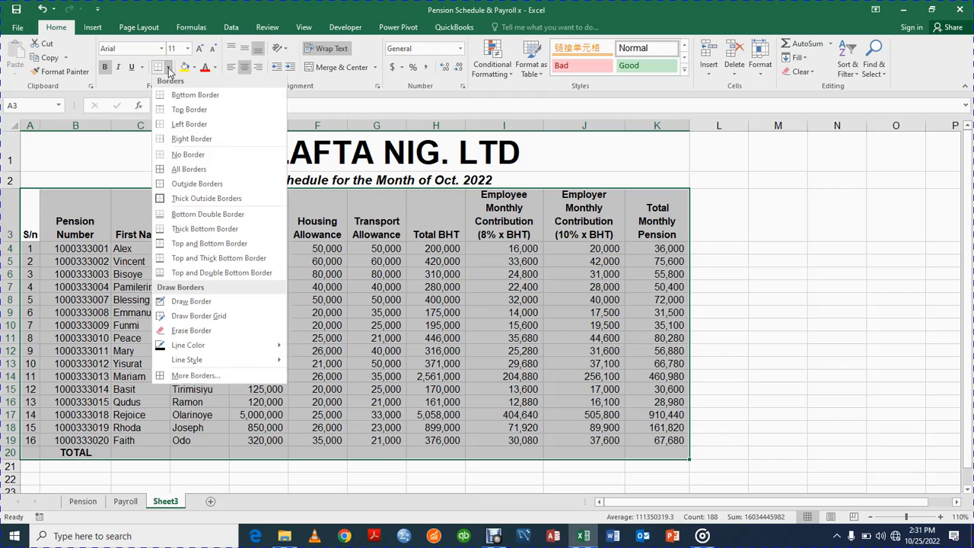
pyautogui.click(174, 172)
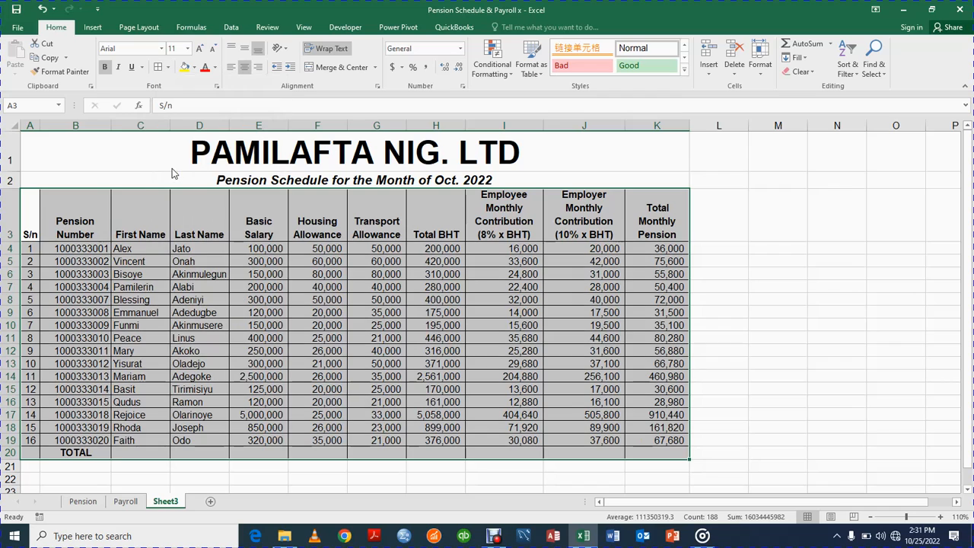
pyautogui.click(421, 471)
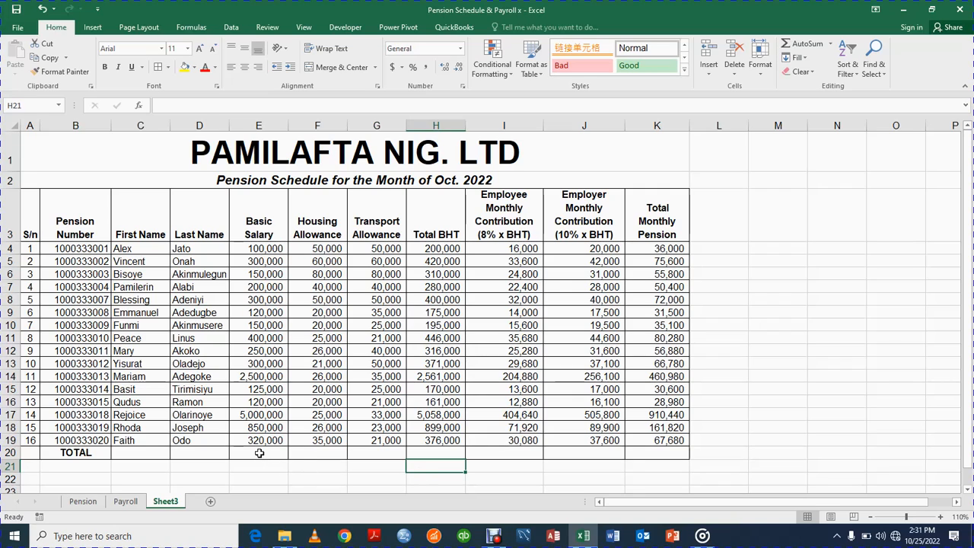
# Enter =SUM(E4:E19) in E20 and check the summed range.
pyautogui.click(258, 452)
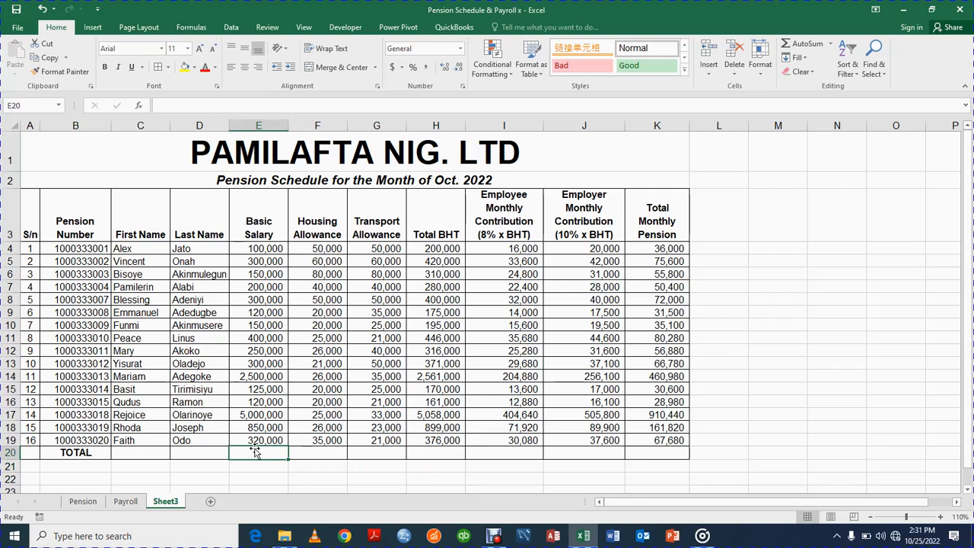
pyautogui.write('=SUM')
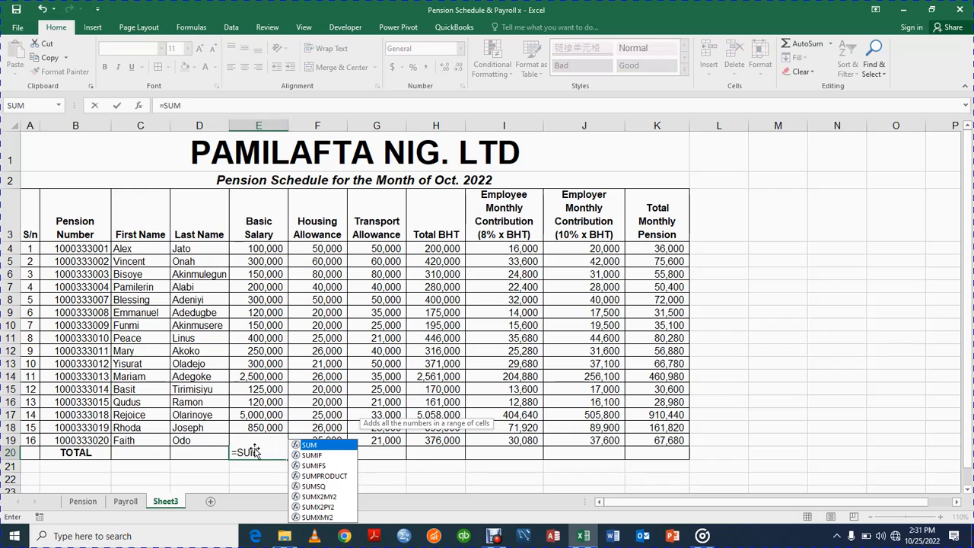
pyautogui.write('(')
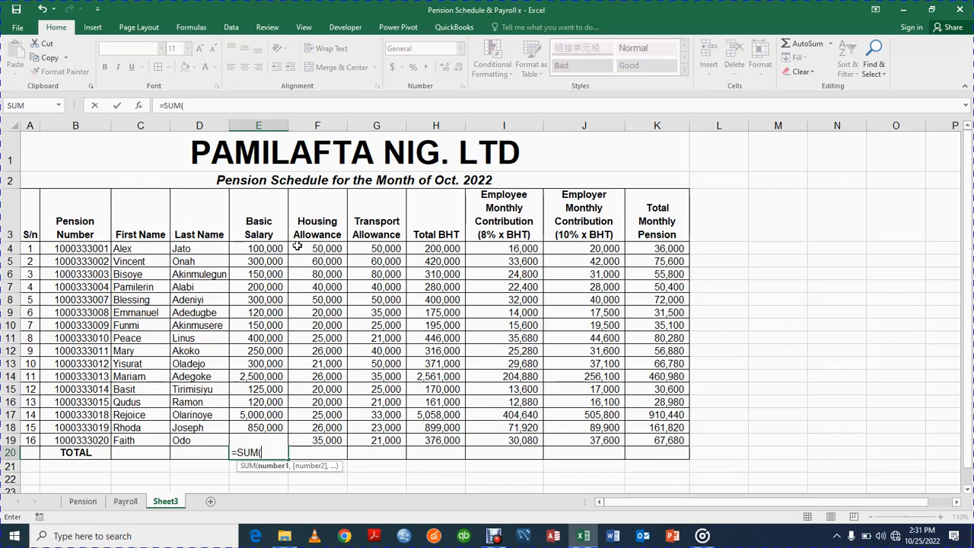
pyautogui.moveTo(251, 248); pyautogui.dragTo(247, 436)
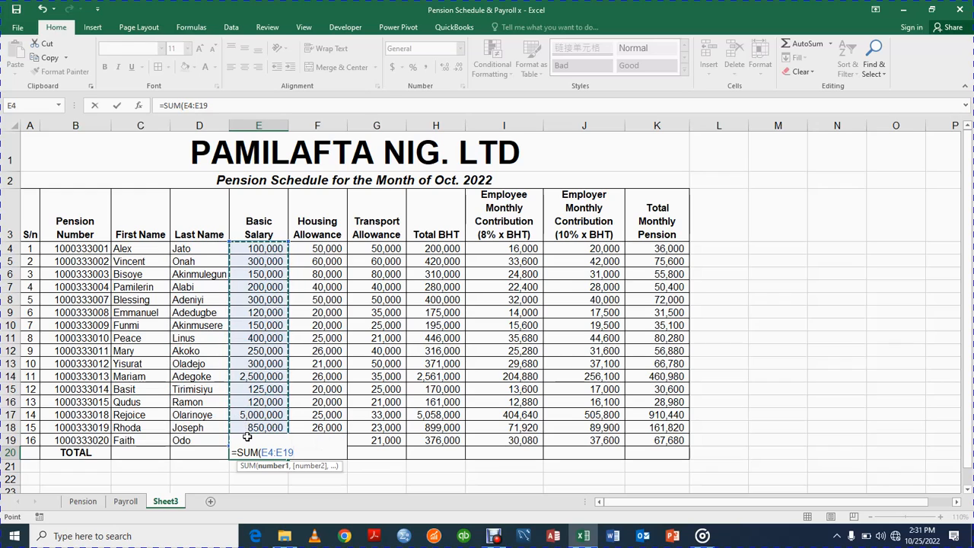
pyautogui.press('Return')
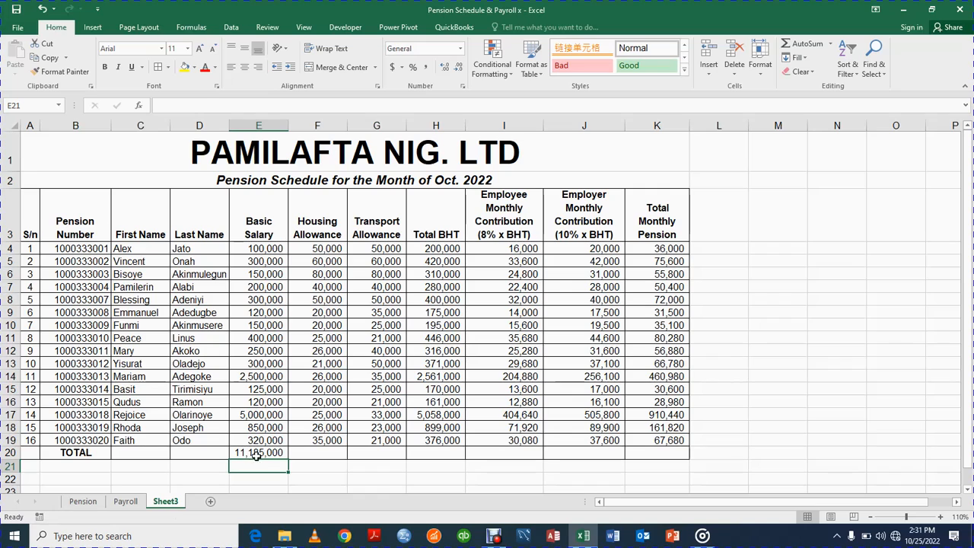
pyautogui.doubleClick(260, 451)
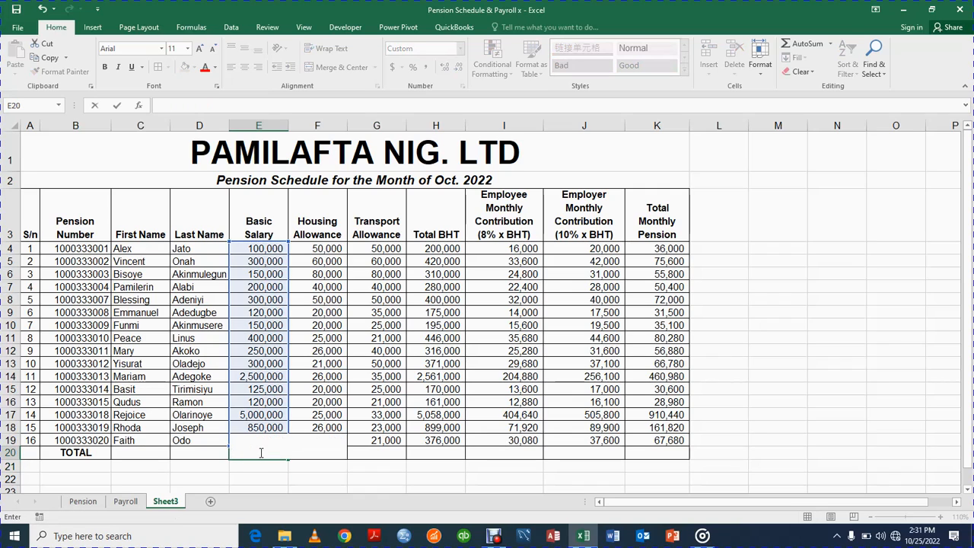
pyautogui.click(257, 473)
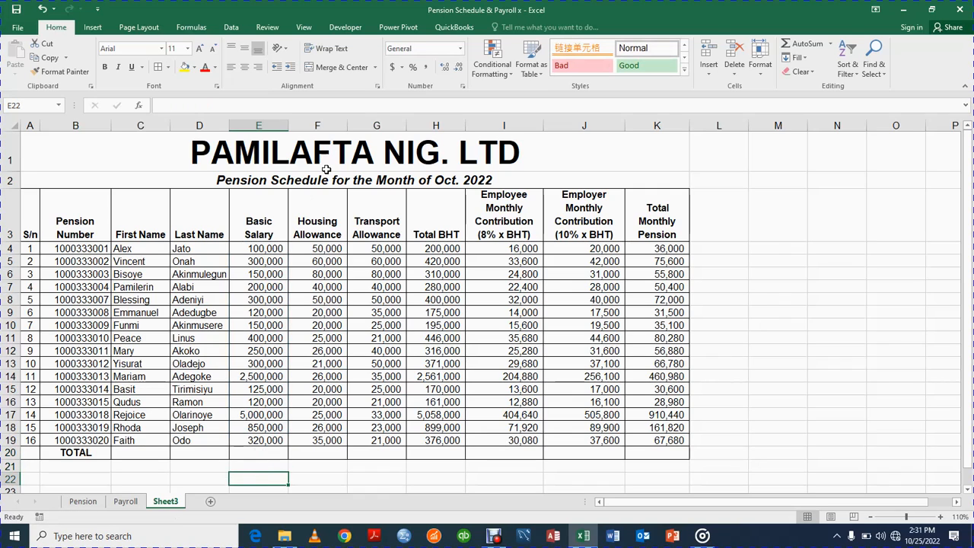
# Re-total E4:E19 with AutoSum Sum, giving 11,185,000 in E20.
pyautogui.click(262, 247)
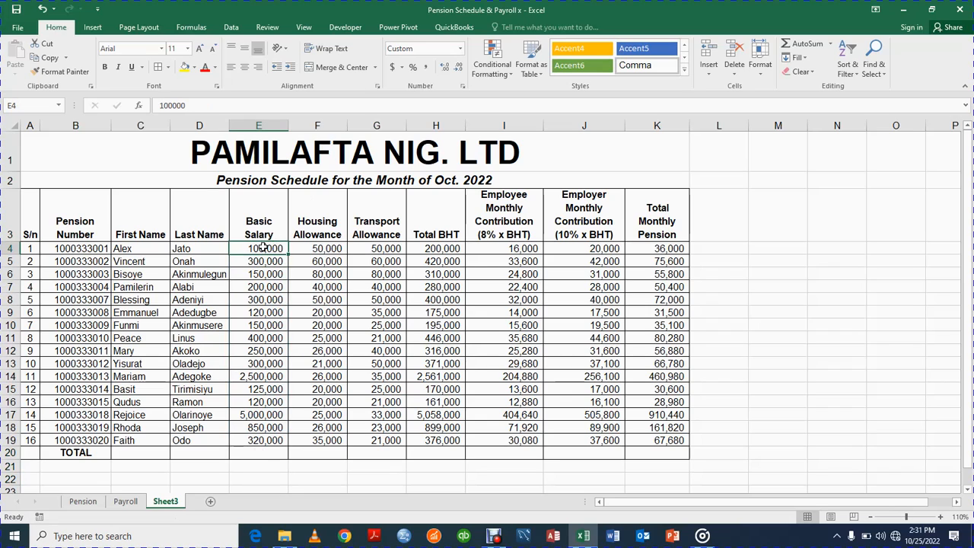
pyautogui.moveTo(247, 276); pyautogui.dragTo(250, 449)
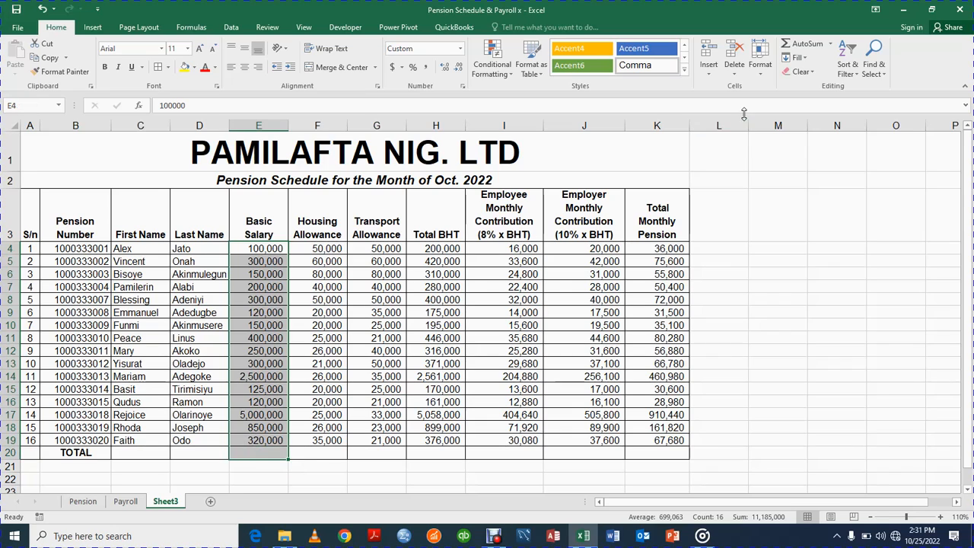
pyautogui.click(829, 44)
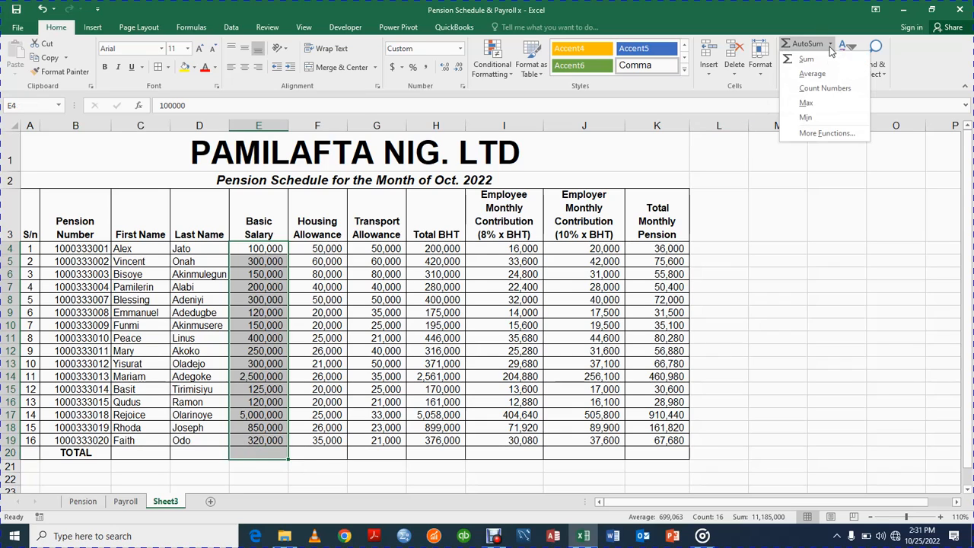
pyautogui.click(808, 60)
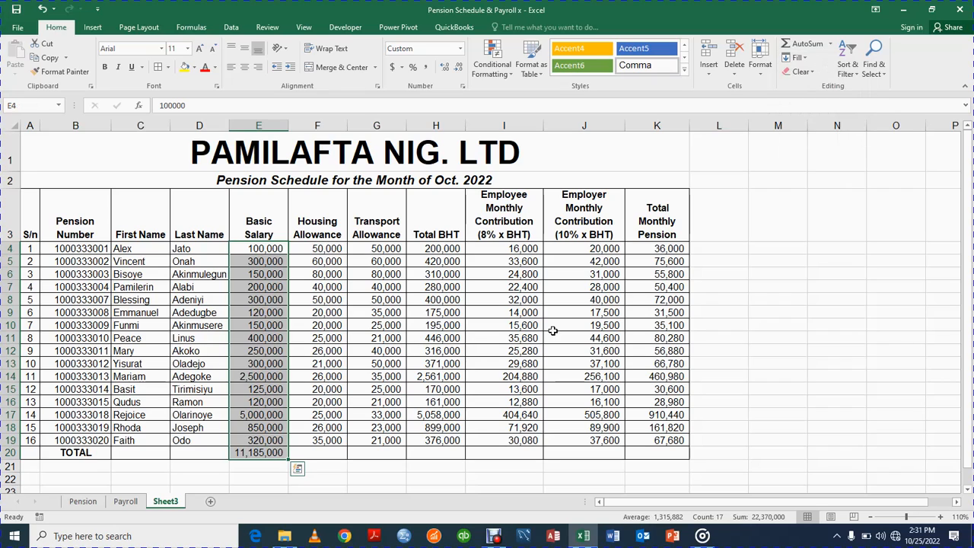
pyautogui.click(325, 452)
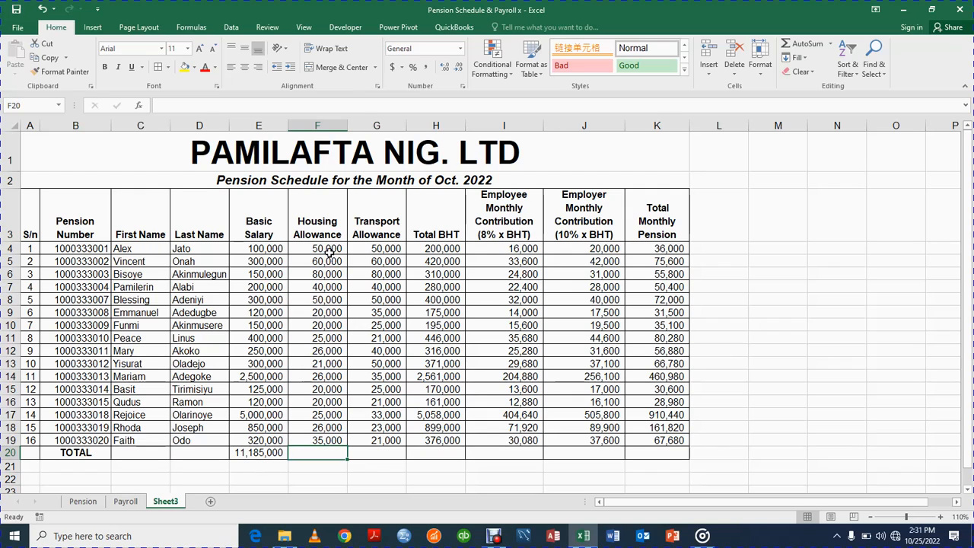
# Enter =SUM(F4:F19) in F20 for a Housing Allowance total of 544,000.
pyautogui.click(248, 450)
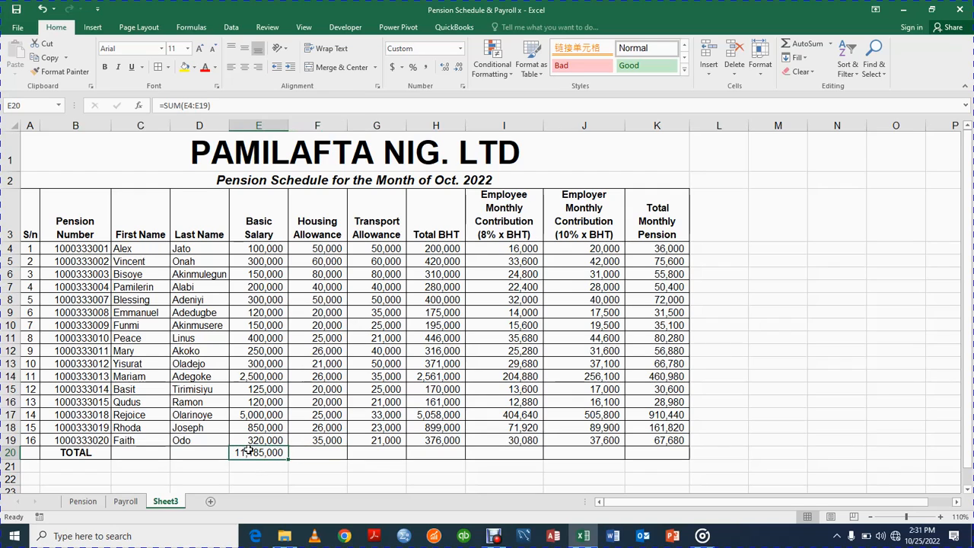
pyautogui.click(316, 450)
pyautogui.write('=SU')
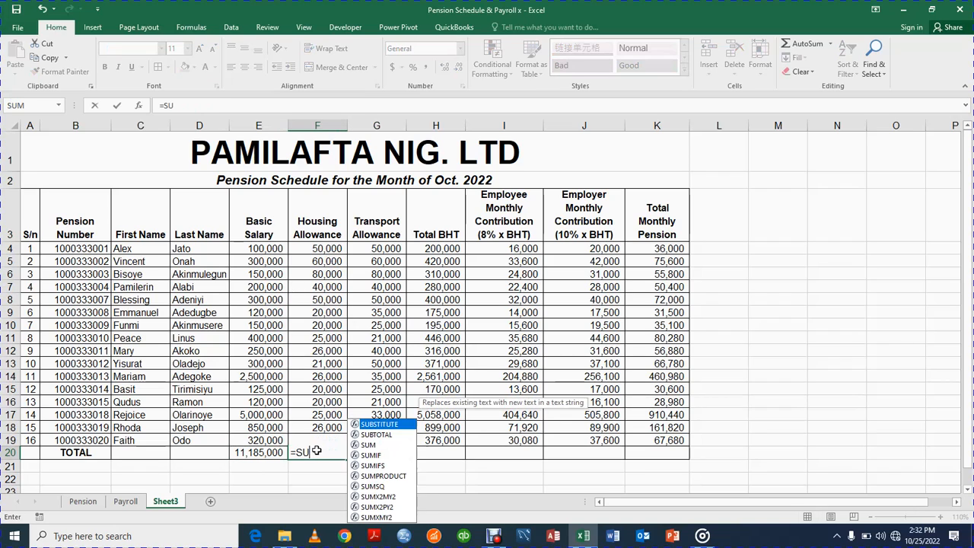
pyautogui.write('M(')
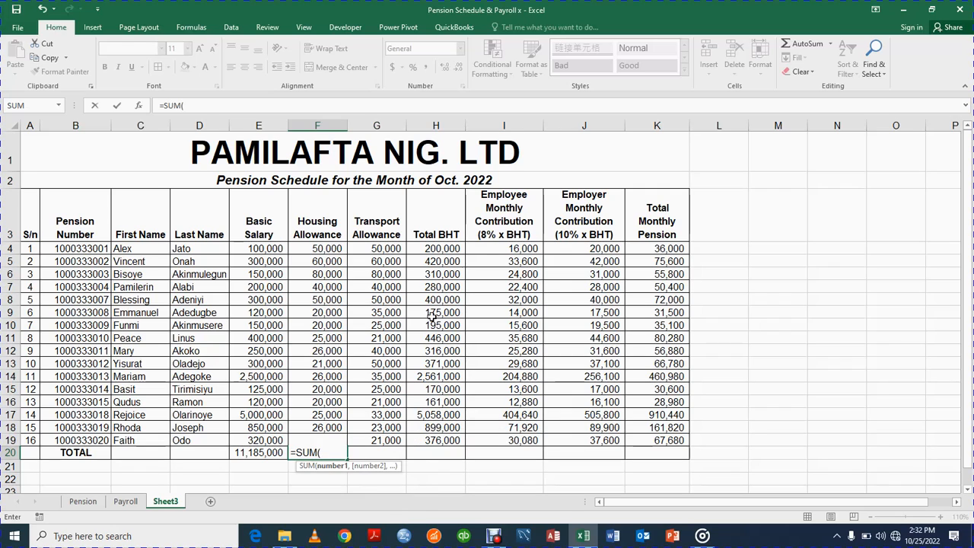
pyautogui.click(327, 250)
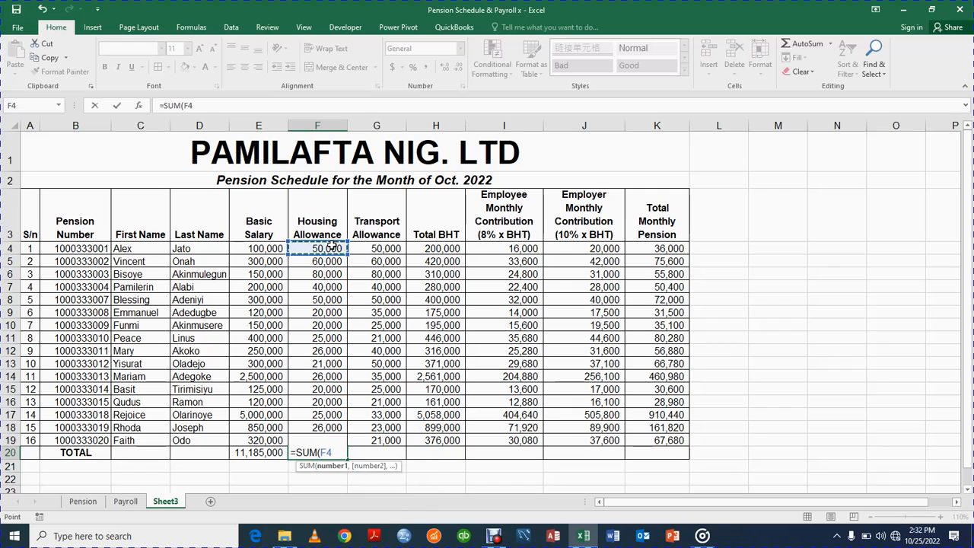
pyautogui.moveTo(327, 250); pyautogui.dragTo(321, 435)
pyautogui.press('Return')
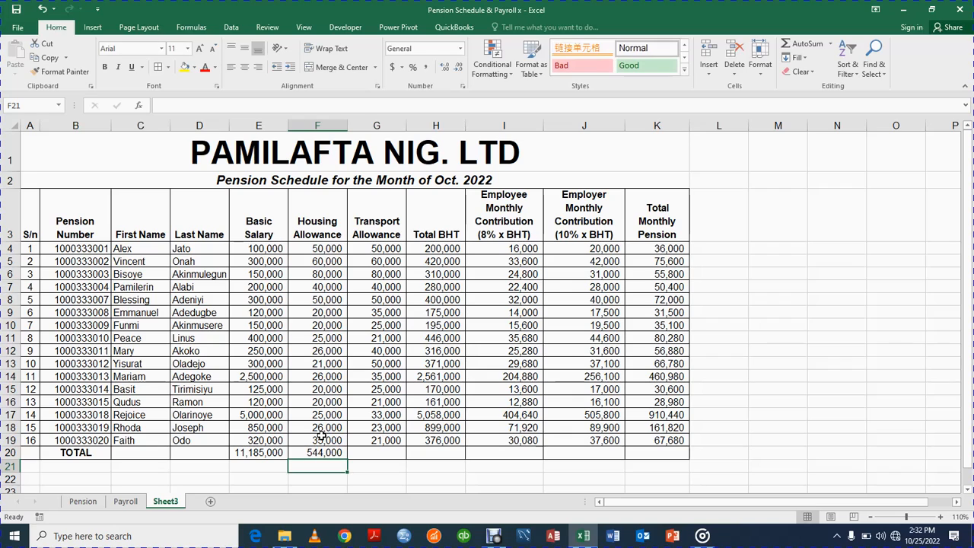
pyautogui.click(376, 453)
# AutoSum Transport Allowance into G20 (609,000) and copy that total across to K20.
pyautogui.doubleClick(373, 250)
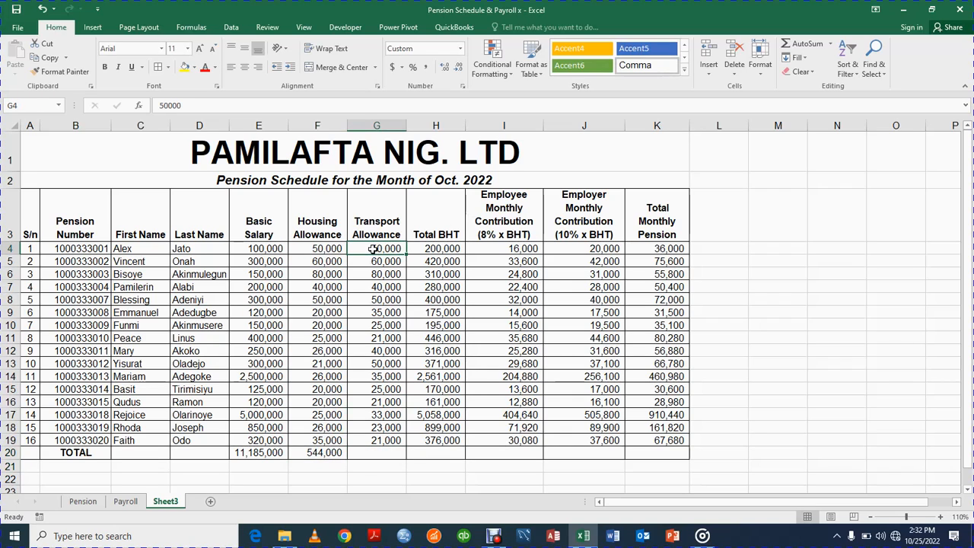
pyautogui.click(387, 283)
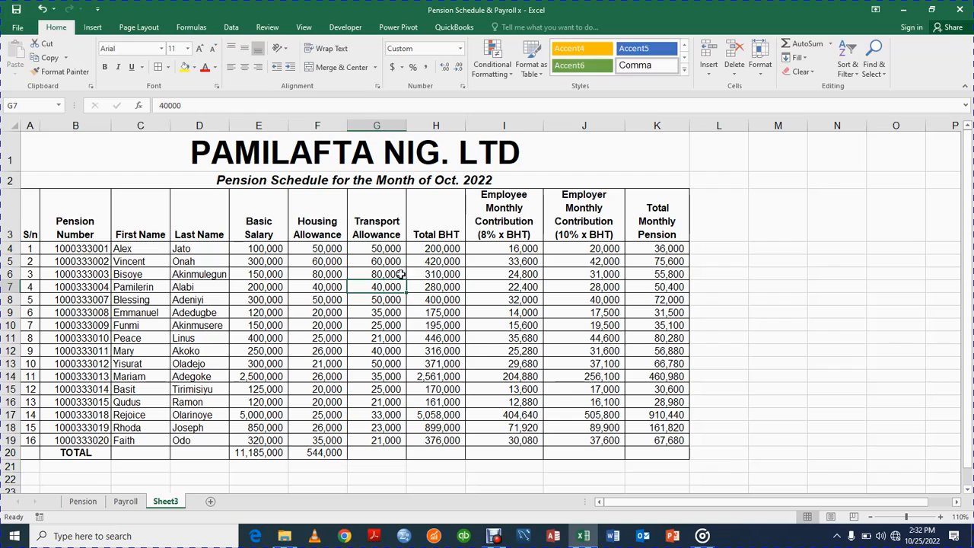
pyautogui.moveTo(375, 247); pyautogui.dragTo(369, 447)
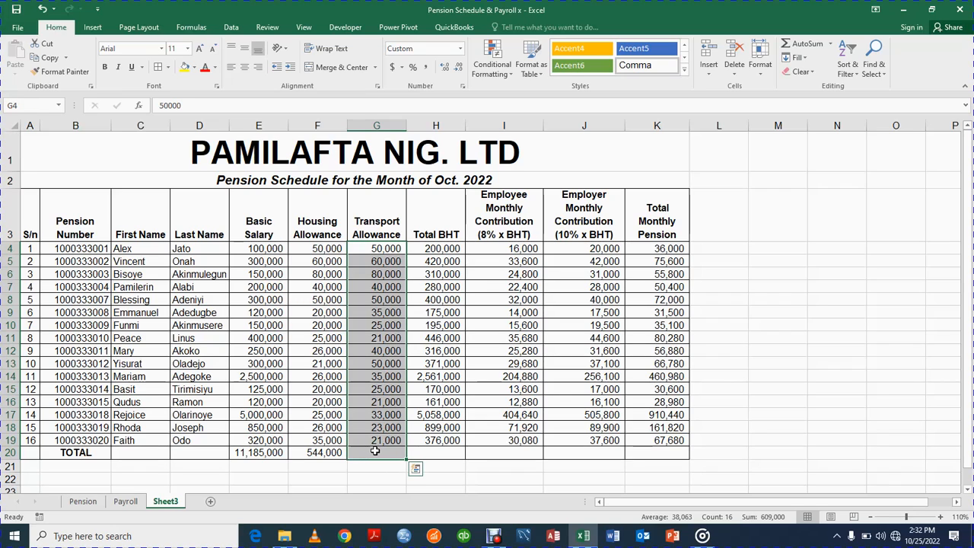
pyautogui.click(830, 45)
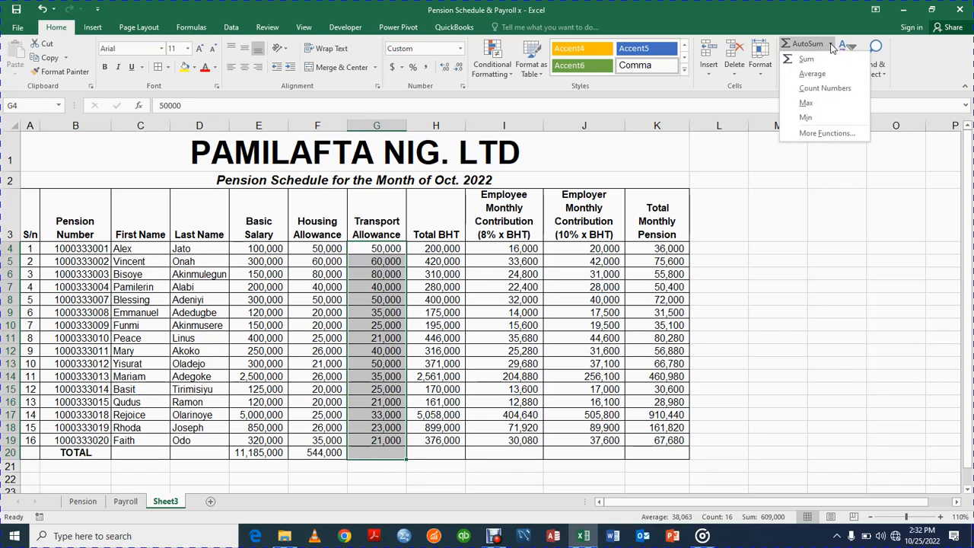
pyautogui.click(823, 58)
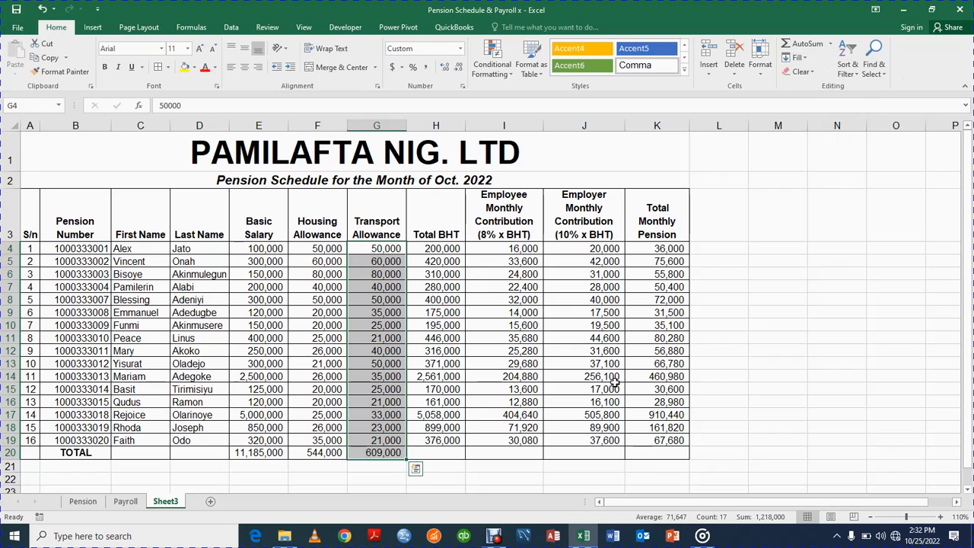
pyautogui.click(533, 469)
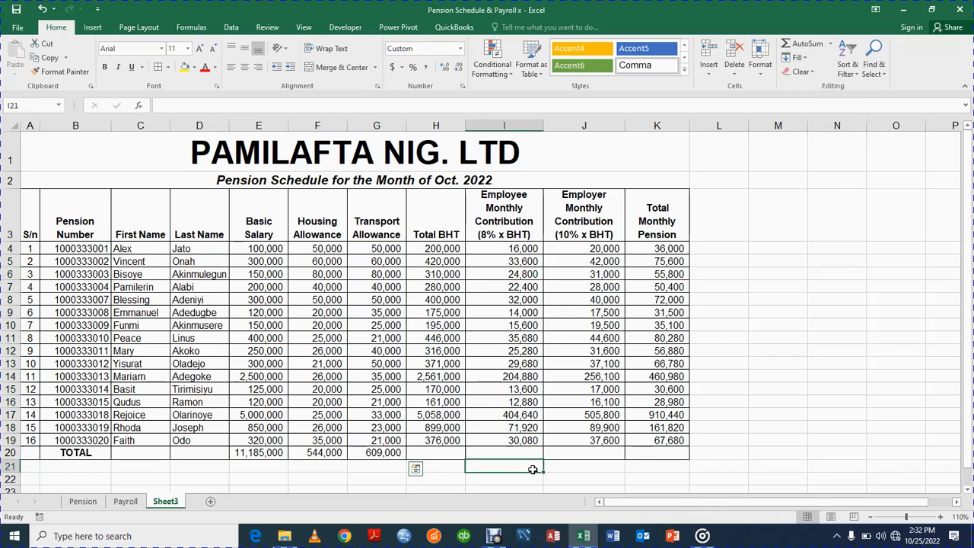
pyautogui.click(386, 454)
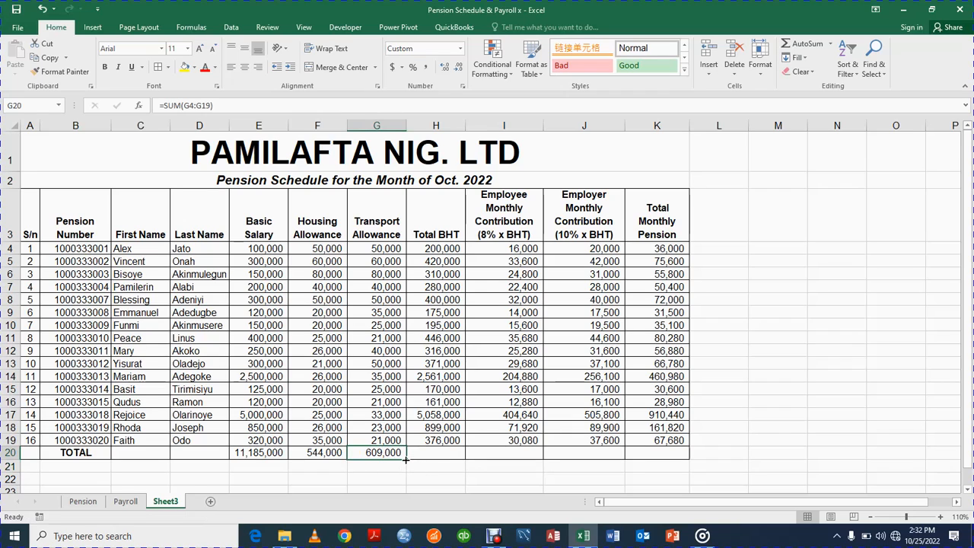
pyautogui.moveTo(405, 459); pyautogui.dragTo(679, 454)
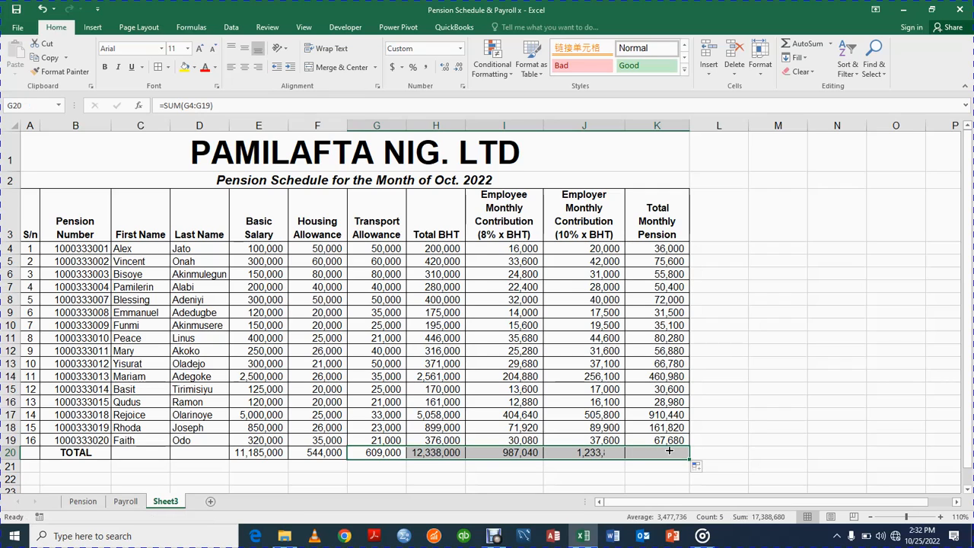
pyautogui.click(749, 426)
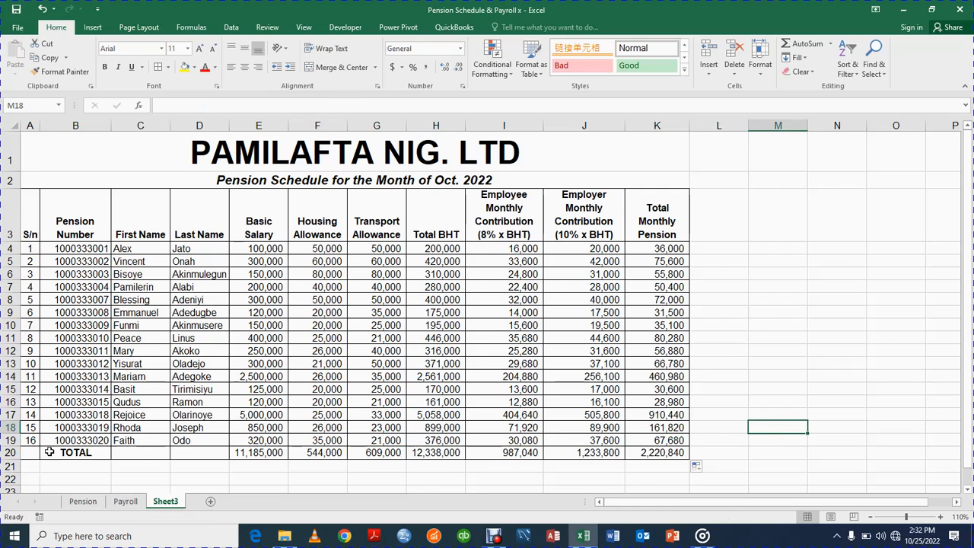
# Bold the TOTAL row figures E20:K20 and the Total Monthly Pension values K4:K19.
pyautogui.click(234, 453)
pyautogui.hotkey('shift', 'Right')
pyautogui.hotkey('shift', 'Right')
pyautogui.hotkey('shift', 'Right')
pyautogui.hotkey('shift', 'Right')
pyautogui.hotkey('shift', 'Right')
pyautogui.hotkey('shift', 'Right')
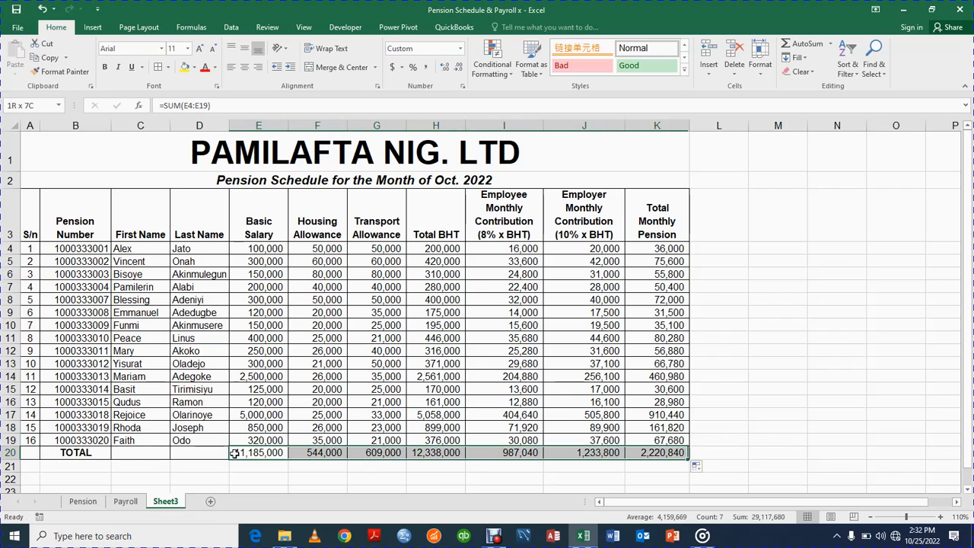
pyautogui.click(105, 67)
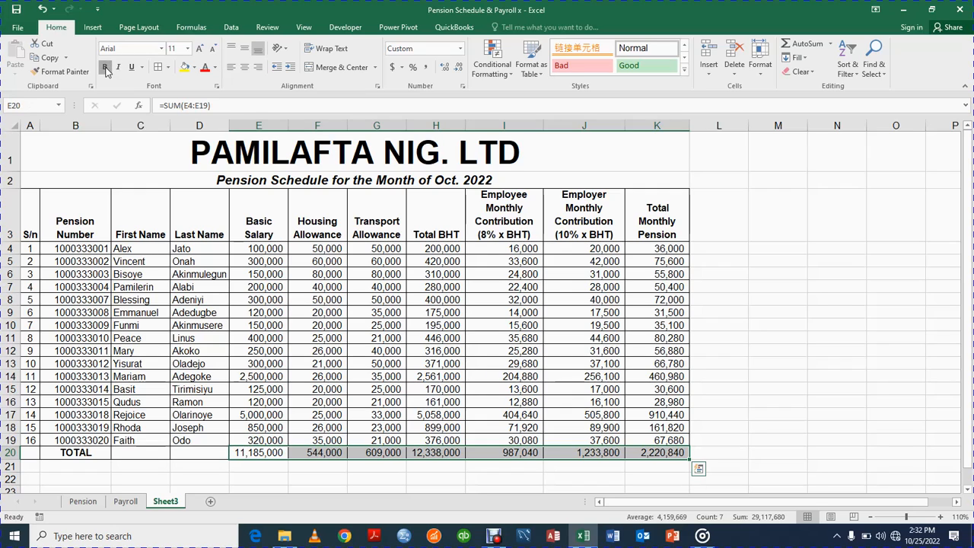
pyautogui.click(652, 245)
pyautogui.hotkey('shift', 'Down')
pyautogui.hotkey('shift', 'Down')
pyautogui.hotkey('shift', 'Down')
pyautogui.hotkey('shift', 'Down')
pyautogui.hotkey('shift', 'Down')
pyautogui.hotkey('shift', 'Down')
pyautogui.hotkey('shift', 'Down')
pyautogui.hotkey('shift', 'Down')
pyautogui.hotkey('shift', 'Down')
pyautogui.hotkey('shift', 'Down')
pyautogui.hotkey('shift', 'Down')
pyautogui.hotkey('shift', 'Down')
pyautogui.hotkey('shift', 'Down')
pyautogui.hotkey('shift', 'Down')
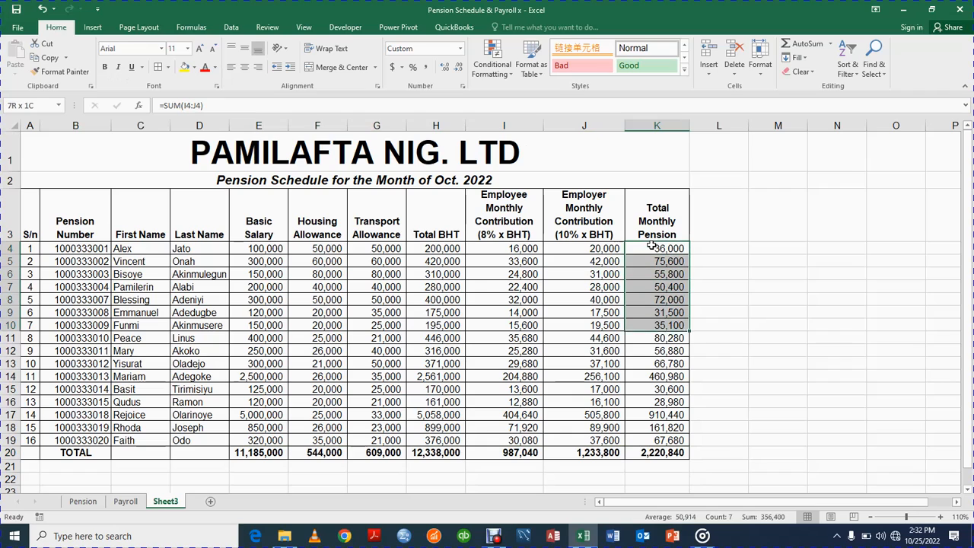
pyautogui.hotkey('shift', 'Down')
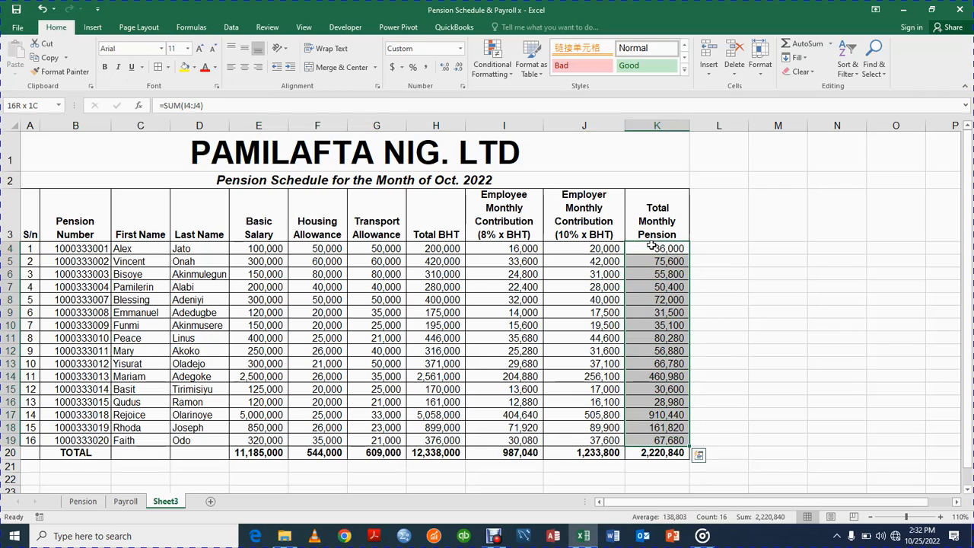
pyautogui.click(104, 69)
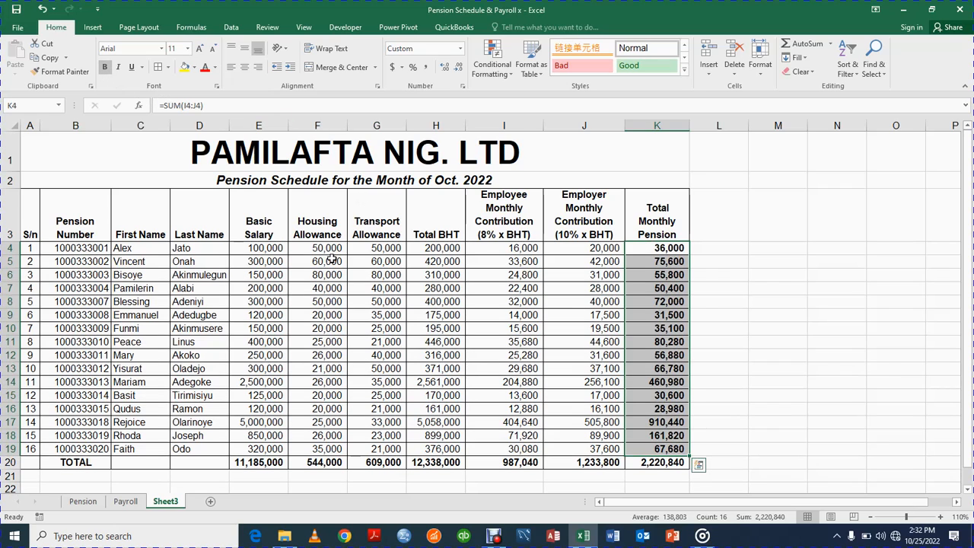
# Bold the Total BHT values H4:H19.
pyautogui.moveTo(453, 251)
pyautogui.mouseDown()
pyautogui.moveTo(454, 268)
pyautogui.moveTo(452, 251)
pyautogui.mouseUp()
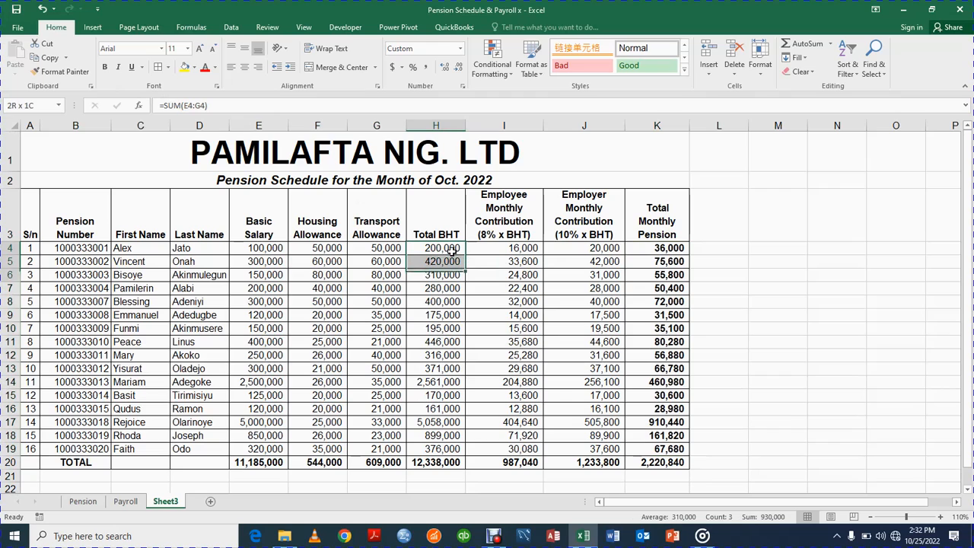
pyautogui.hotkey('shift', 'Down')
pyautogui.hotkey('shift', 'Down')
pyautogui.hotkey('shift', 'Down')
pyautogui.hotkey('shift', 'Down')
pyautogui.hotkey('shift', 'Down')
pyautogui.hotkey('shift', 'Down')
pyautogui.hotkey('shift', 'Down')
pyautogui.hotkey('shift', 'Down')
pyautogui.hotkey('shift', 'Down')
pyautogui.hotkey('shift', 'Down')
pyautogui.hotkey('shift', 'Down')
pyautogui.hotkey('shift', 'Down')
pyautogui.hotkey('shift', 'Down')
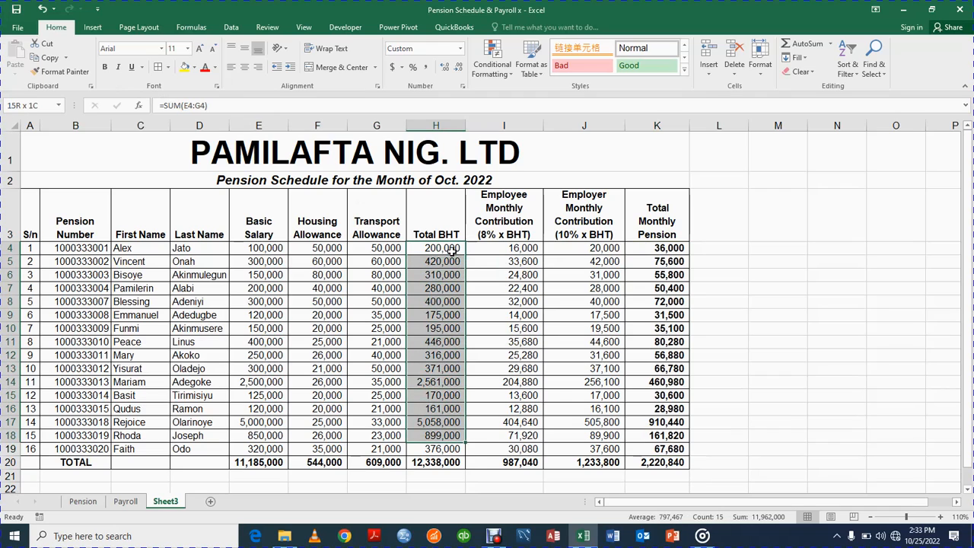
pyautogui.hotkey('shift', 'Down')
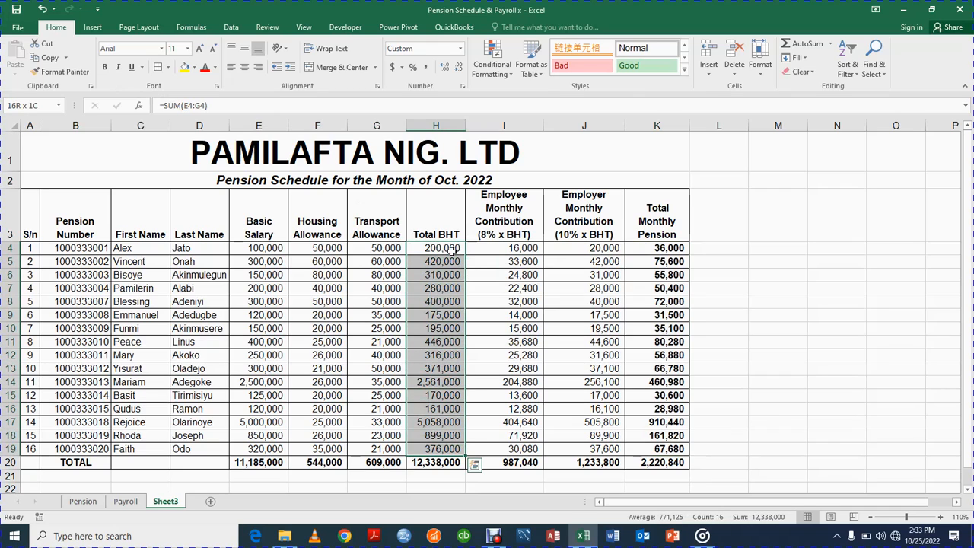
pyautogui.click(106, 68)
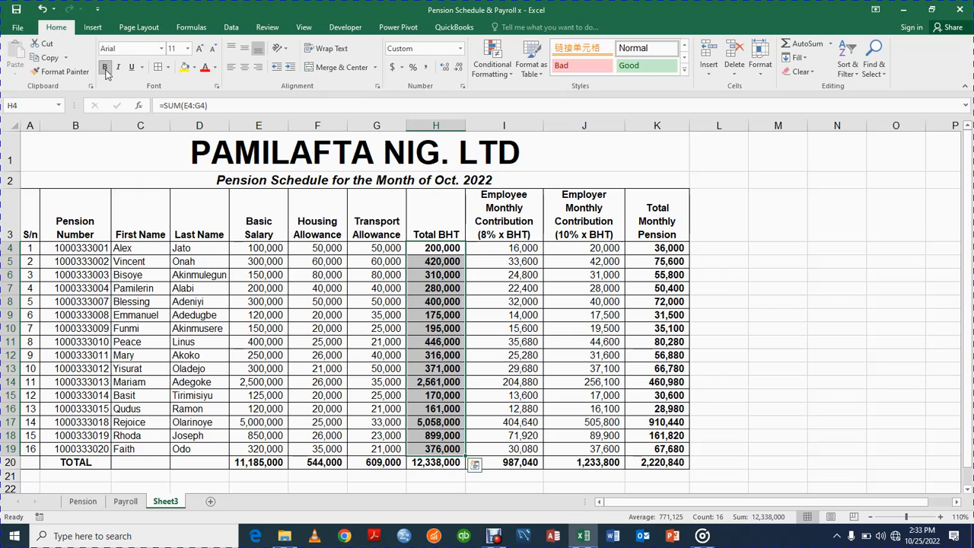
pyautogui.click(695, 275)
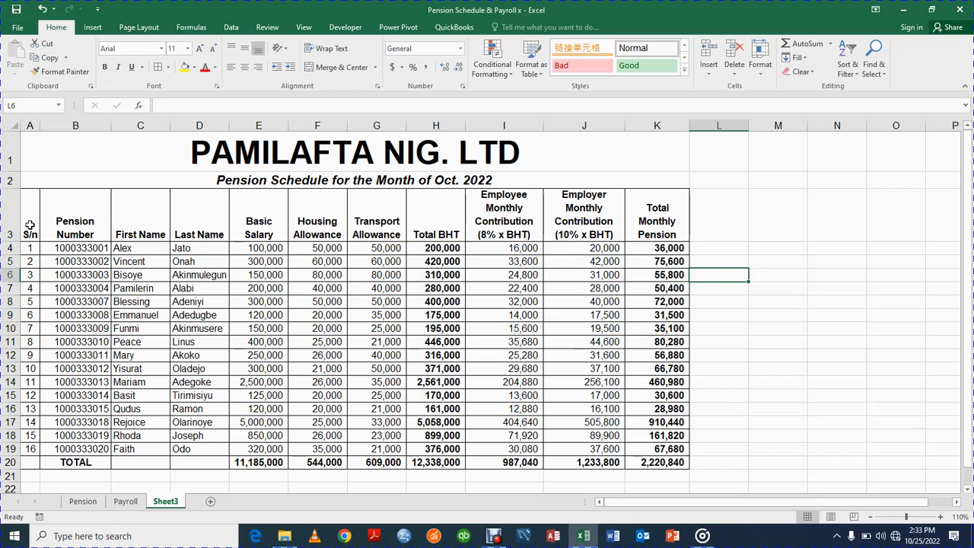
pyautogui.moveTo(29, 225); pyautogui.dragTo(657, 225)
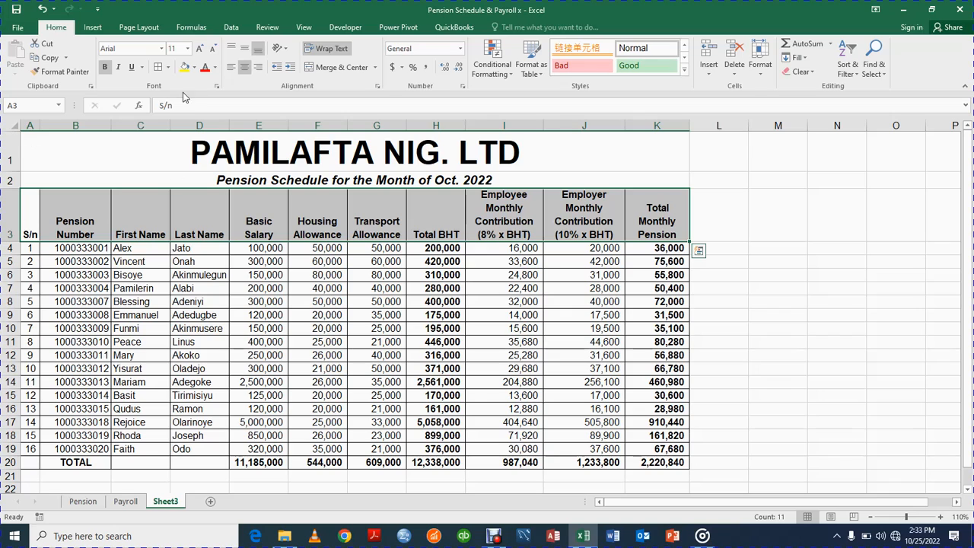
# Fill header row A3:K3 dark blue with white text.
pyautogui.click(194, 69)
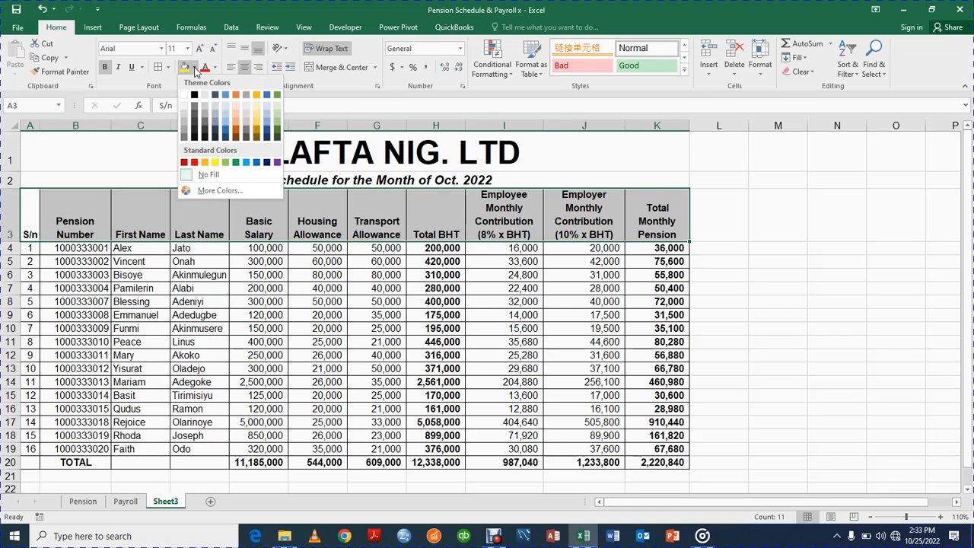
pyautogui.click(268, 133)
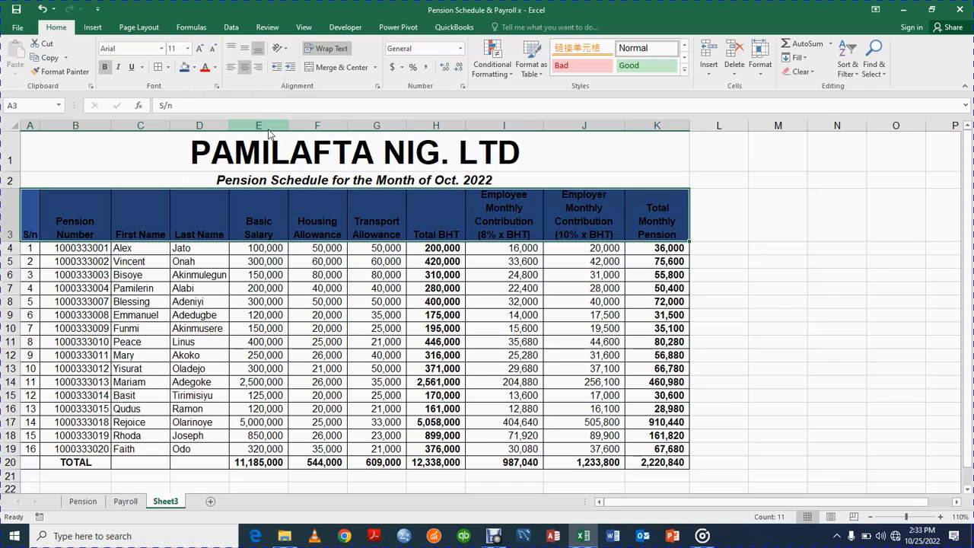
pyautogui.click(215, 68)
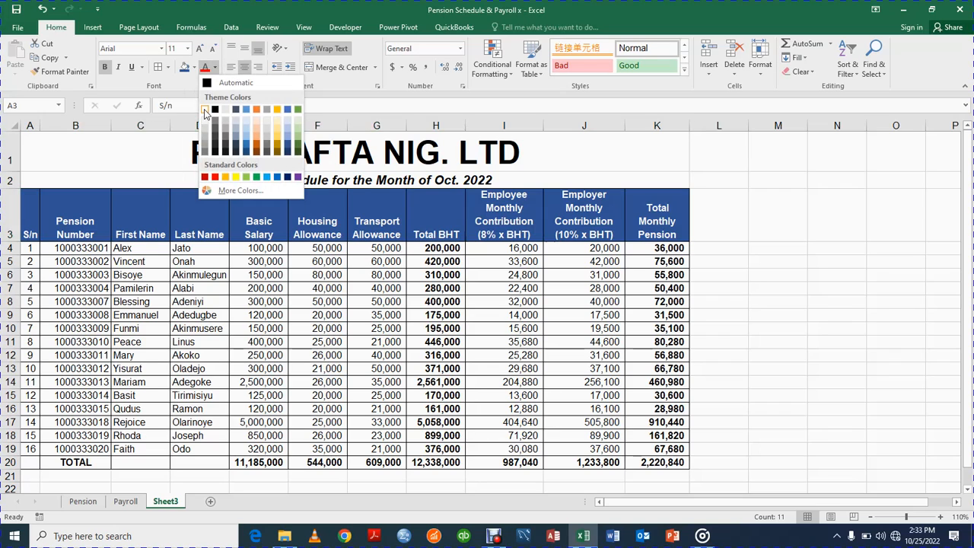
pyautogui.click(205, 111)
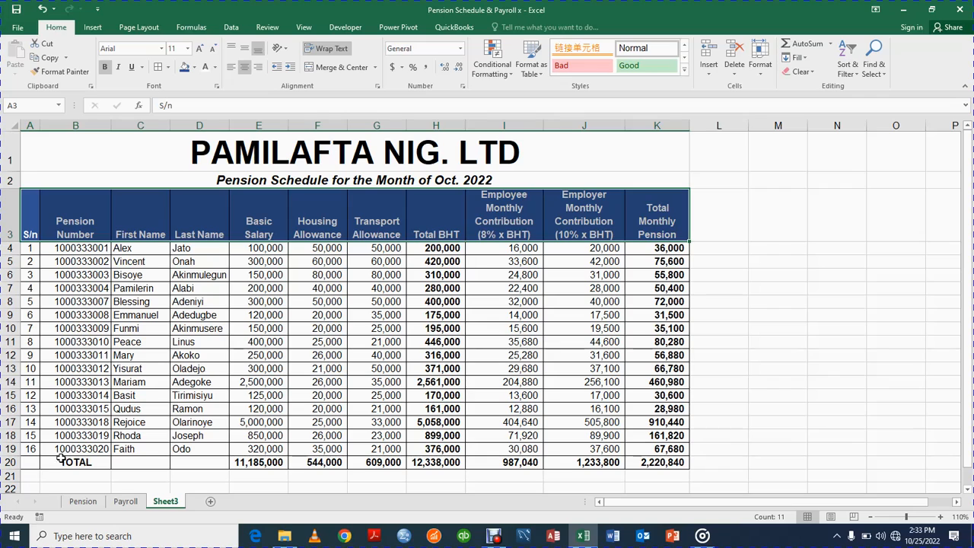
pyautogui.click(29, 463)
pyautogui.hotkey('shift', 'Right')
pyautogui.hotkey('shift', 'Right')
pyautogui.hotkey('shift', 'Right')
pyautogui.hotkey('shift', 'Right')
pyautogui.hotkey('shift', 'Right')
pyautogui.hotkey('shift', 'Right')
pyautogui.hotkey('shift', 'Right')
pyautogui.hotkey('shift', 'Right')
pyautogui.hotkey('shift', 'Right')
pyautogui.hotkey('shift', 'Right')
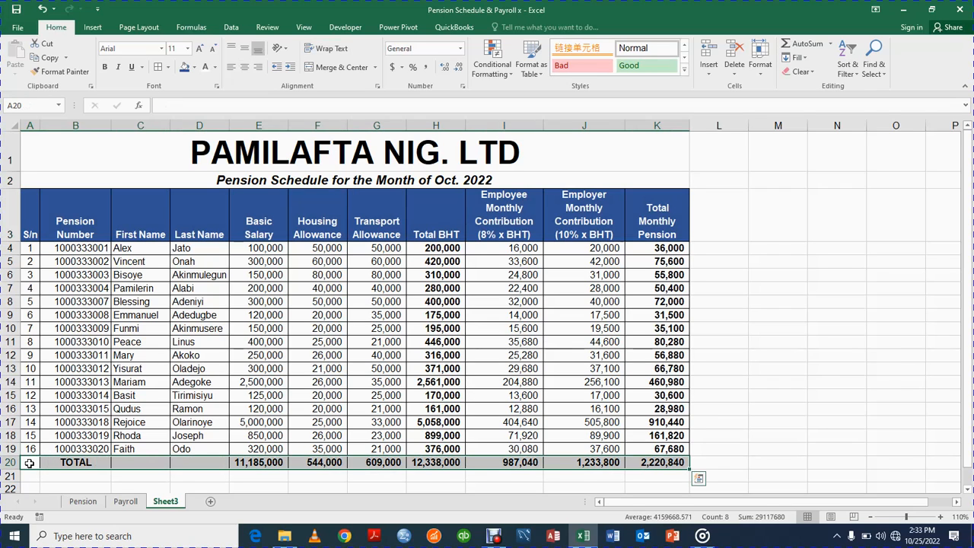
# Fill A20:K20 dark blue and make its text white.
pyautogui.click(195, 67)
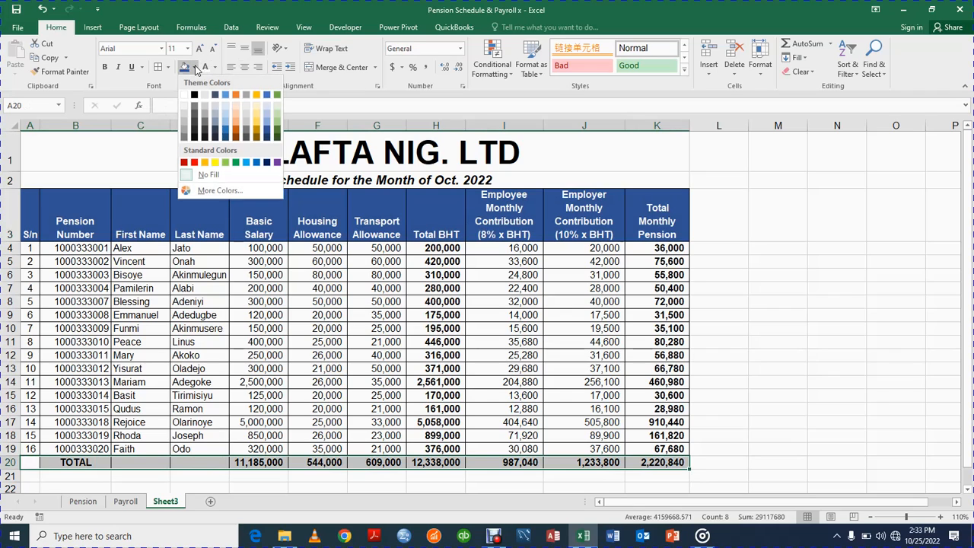
pyautogui.click(266, 140)
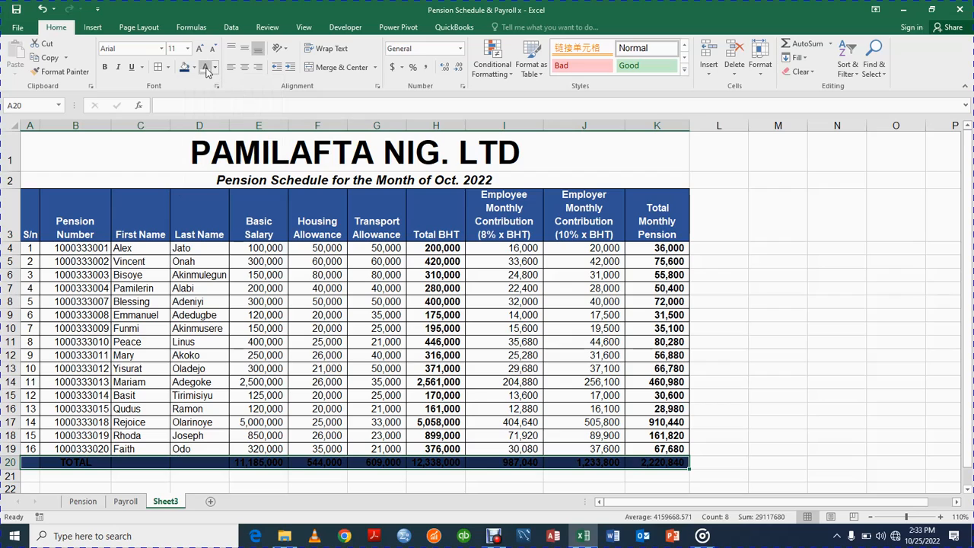
pyautogui.click(216, 68)
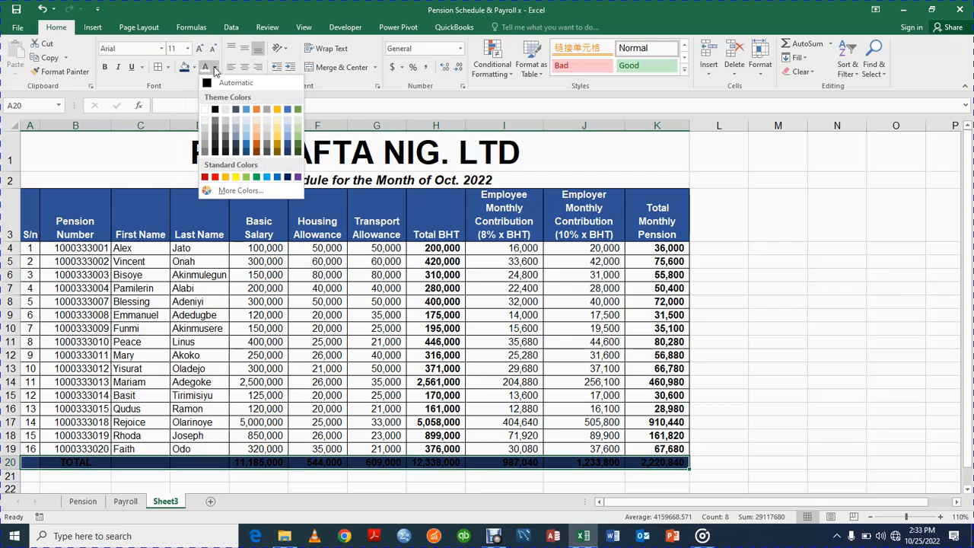
pyautogui.click(206, 111)
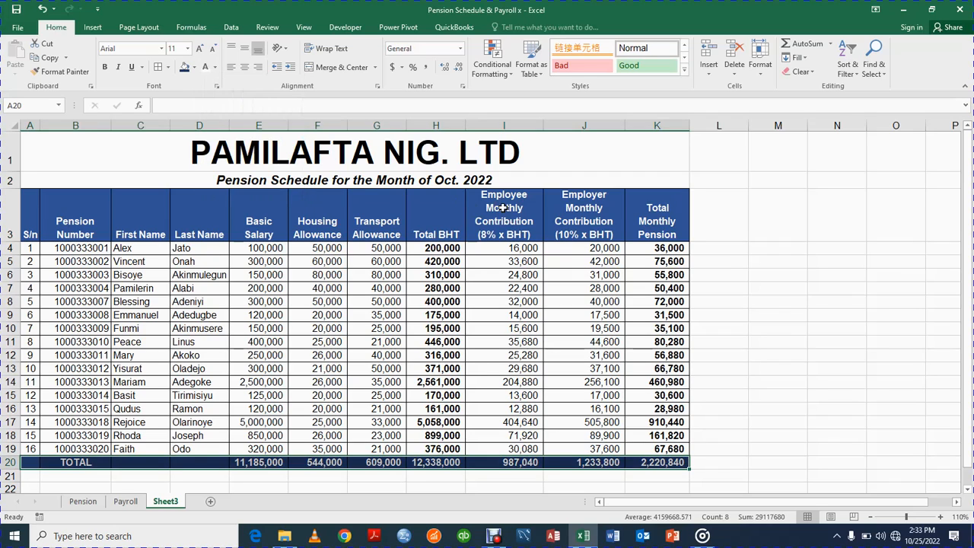
pyautogui.click(728, 265)
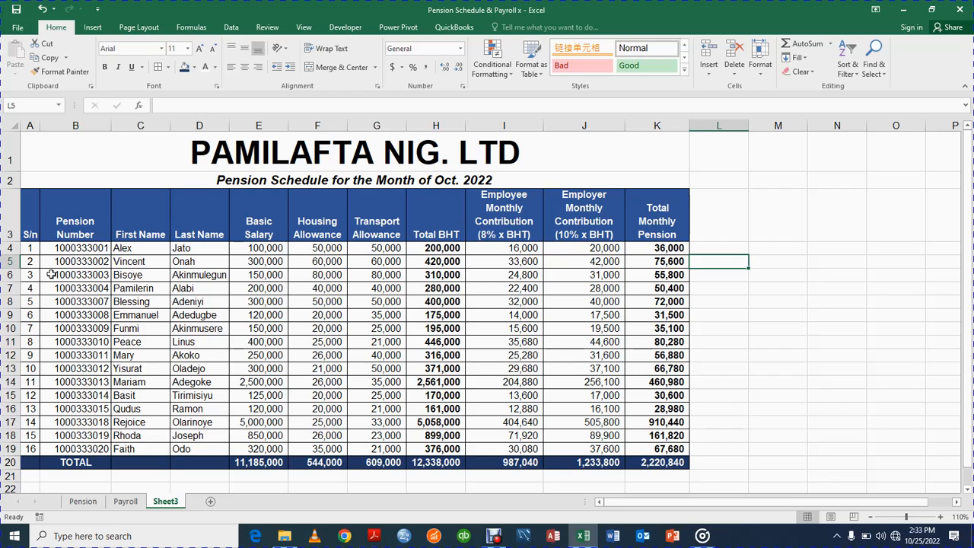
# Increase the height of row 20 (TOTAL) and select A20:K20 for bordering.
pyautogui.moveTo(15, 241); pyautogui.dragTo(15, 241)
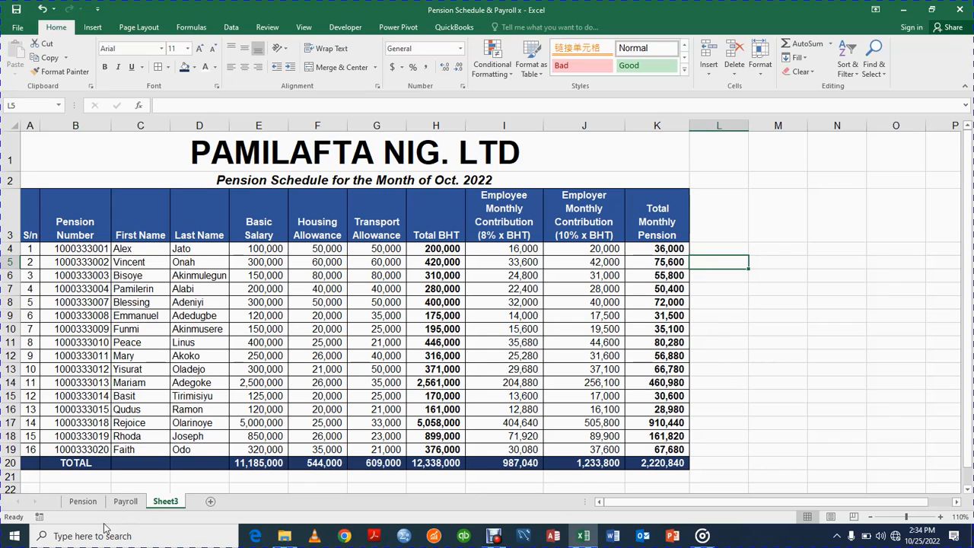
pyautogui.moveTo(14, 469); pyautogui.dragTo(14, 479)
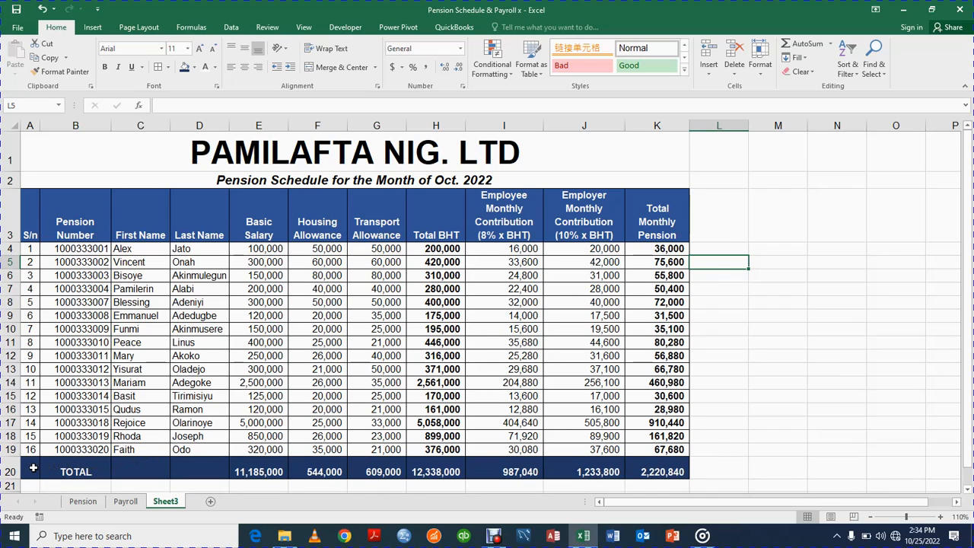
pyautogui.click(32, 468)
pyautogui.hotkey('shift', 'Right')
pyautogui.hotkey('shift', 'Right')
pyautogui.hotkey('shift', 'Right')
pyautogui.hotkey('shift', 'Right')
pyautogui.hotkey('shift', 'Right')
pyautogui.hotkey('shift', 'Right')
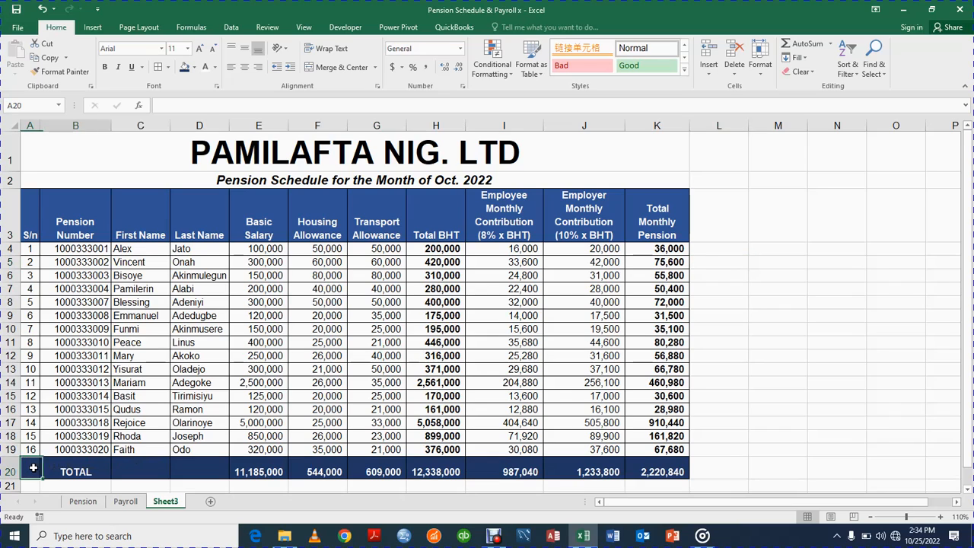
pyautogui.hotkey('shift', 'Right')
pyautogui.hotkey('shift', 'Right')
pyautogui.hotkey('shift', 'Right')
pyautogui.hotkey('shift', 'Right')
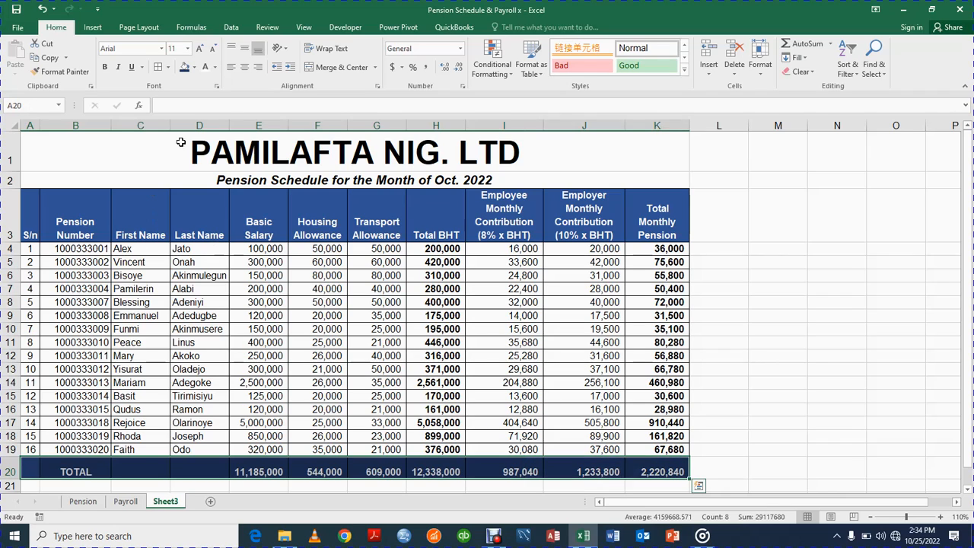
pyautogui.click(168, 67)
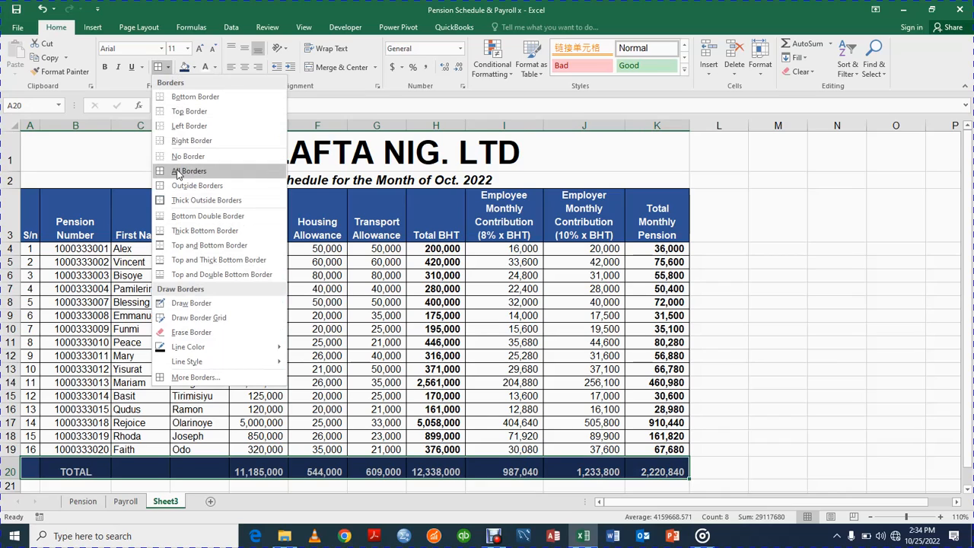
# Apply Top and Double Bottom Border to the TOTAL row, then reselect A20 across the row.
pyautogui.click(189, 276)
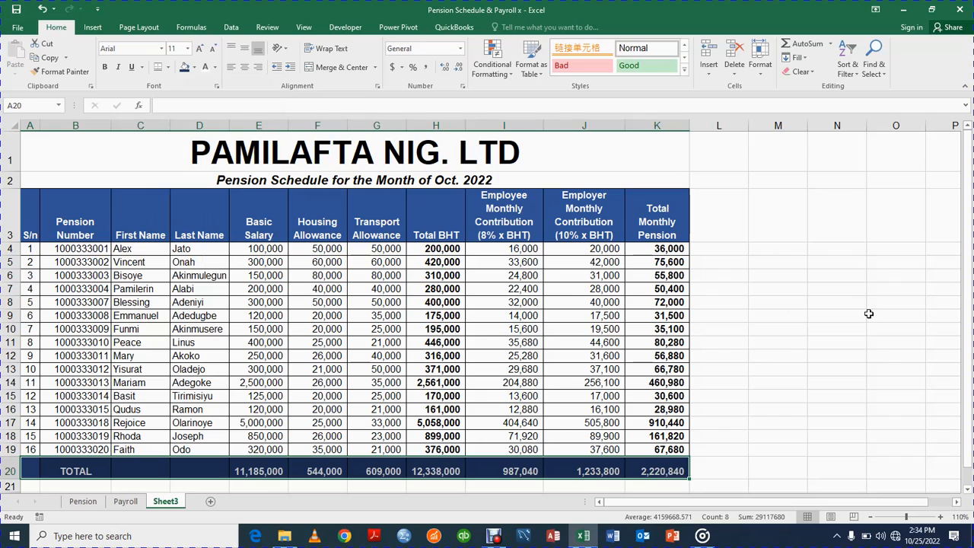
pyautogui.click(868, 314)
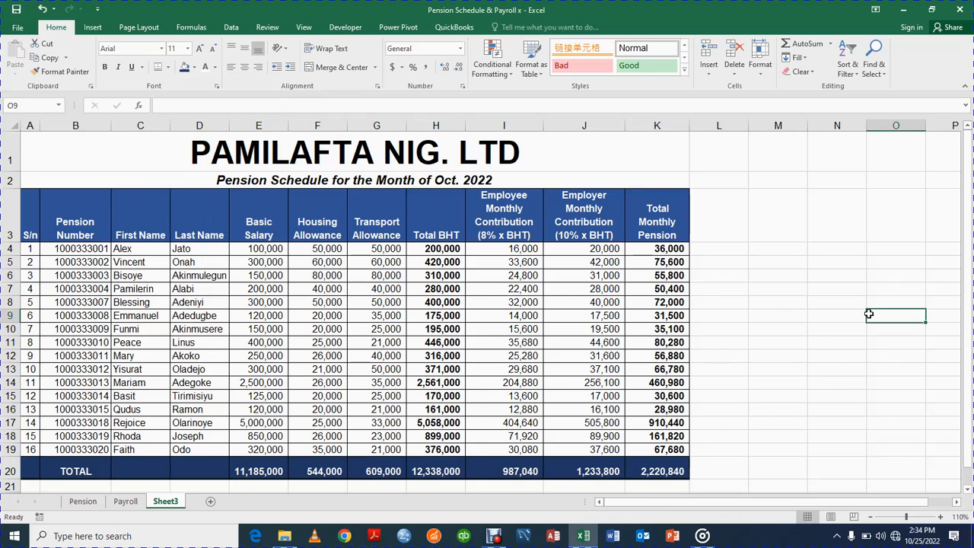
pyautogui.click(30, 471)
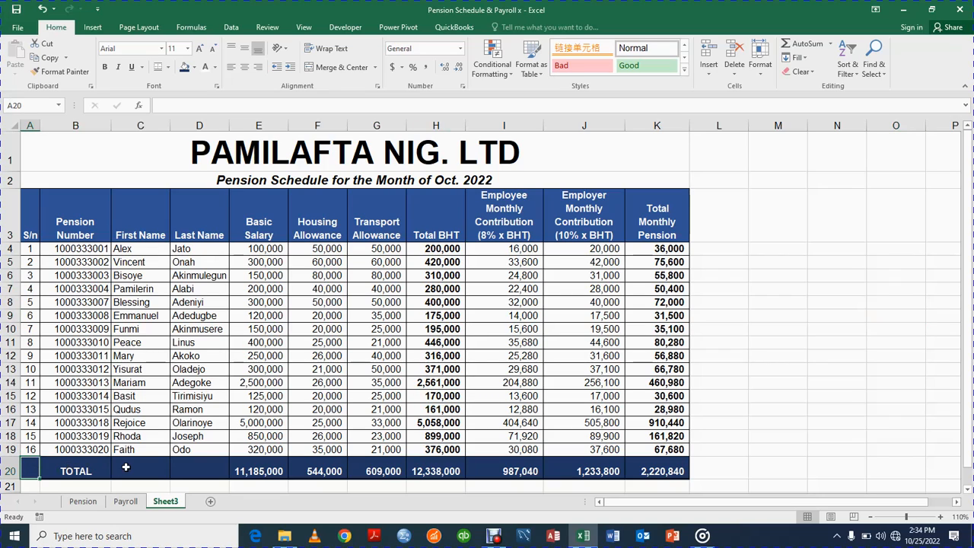
pyautogui.hotkey('shift', 'Right')
pyautogui.hotkey('shift', 'Right')
pyautogui.hotkey('shift', 'Right')
pyautogui.hotkey('shift', 'Right')
pyautogui.hotkey('shift', 'Right')
pyautogui.moveTo(125, 467); pyautogui.dragTo(684, 471)
pyautogui.click(238, 177)
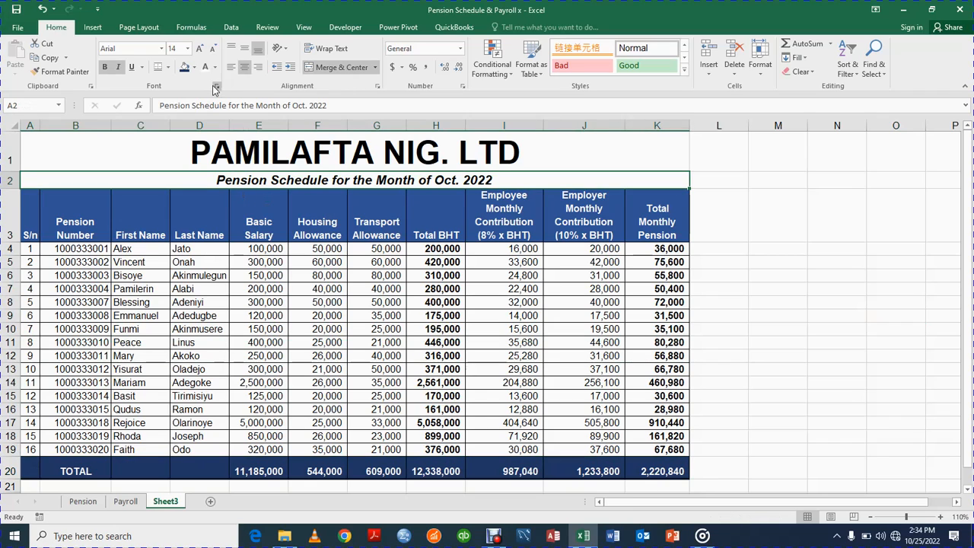
pyautogui.click(26, 470)
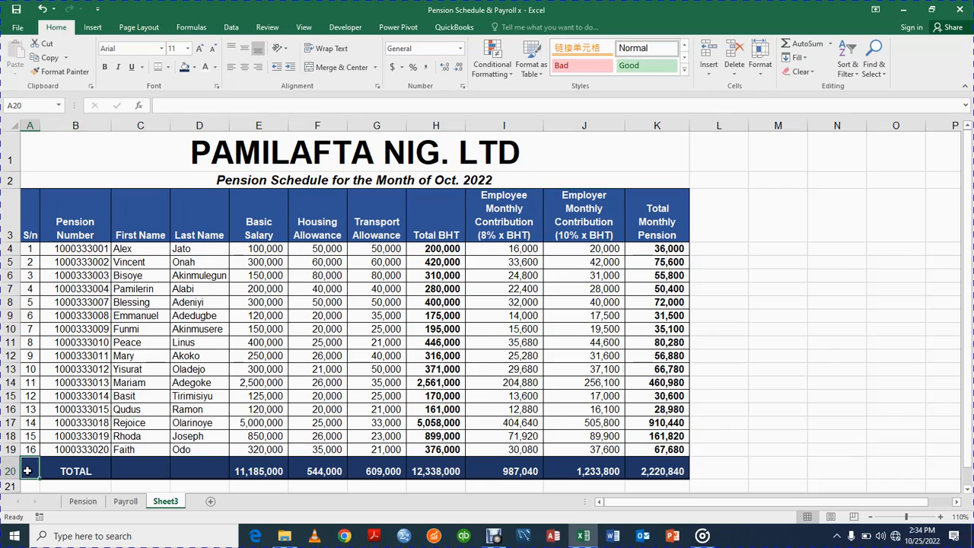
pyautogui.hotkey('shift', 'Right')
pyautogui.hotkey('shift', 'Right')
pyautogui.hotkey('shift', 'Right')
pyautogui.hotkey('shift', 'Right')
pyautogui.hotkey('shift', 'Right')
pyautogui.hotkey('shift', 'Right')
pyautogui.hotkey('shift', 'Right')
pyautogui.hotkey('shift', 'Right')
pyautogui.hotkey('shift', 'Right')
pyautogui.hotkey('shift', 'Right')
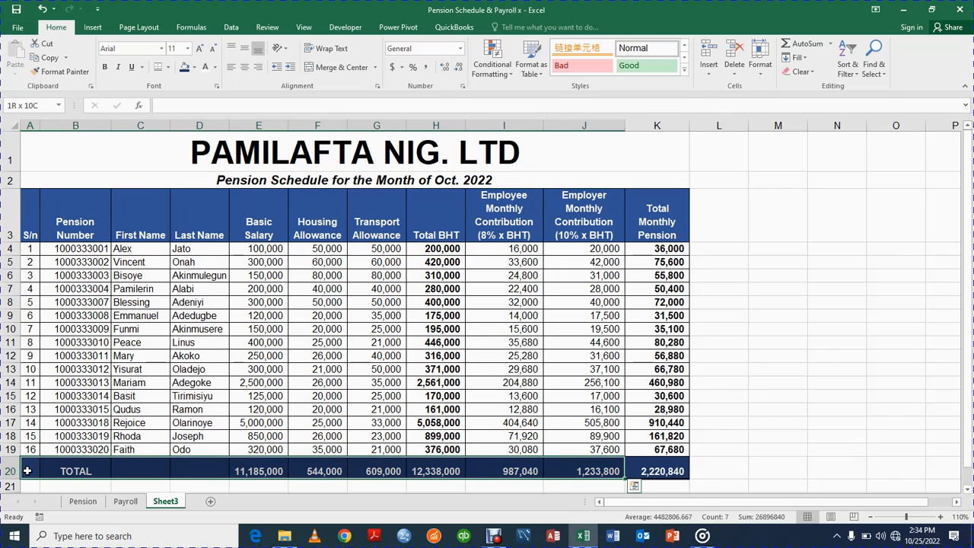
# Fill the TOTAL row light blue and set its font colour to Automatic black.
pyautogui.click(194, 67)
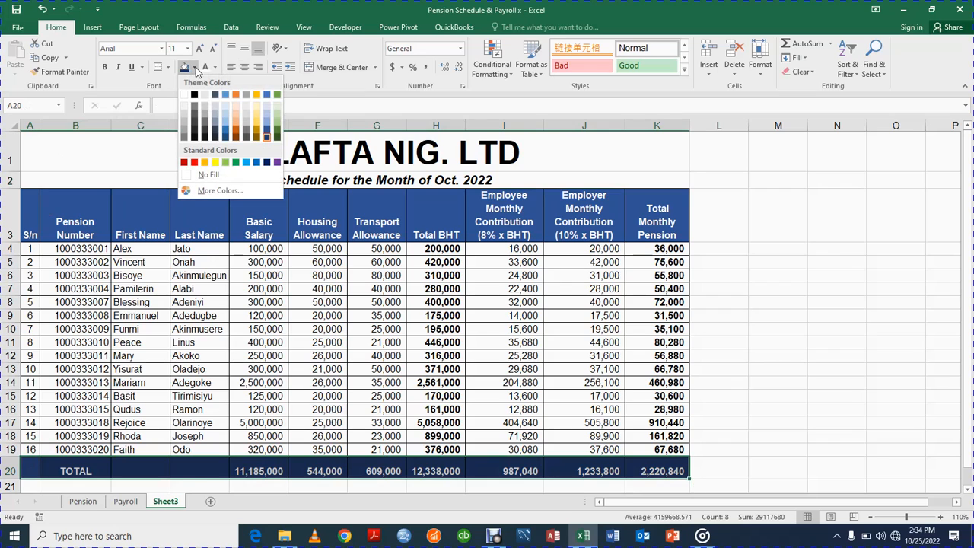
pyautogui.click(265, 115)
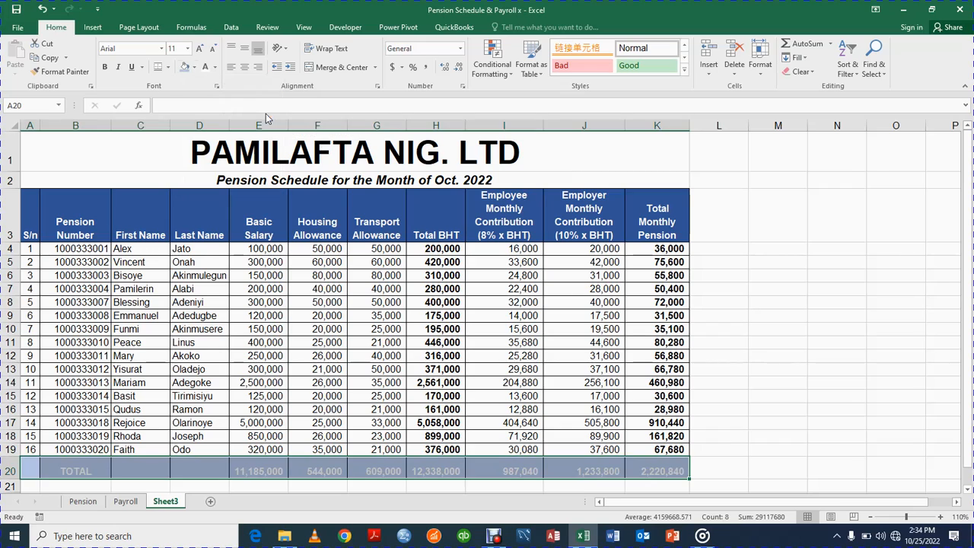
pyautogui.click(215, 70)
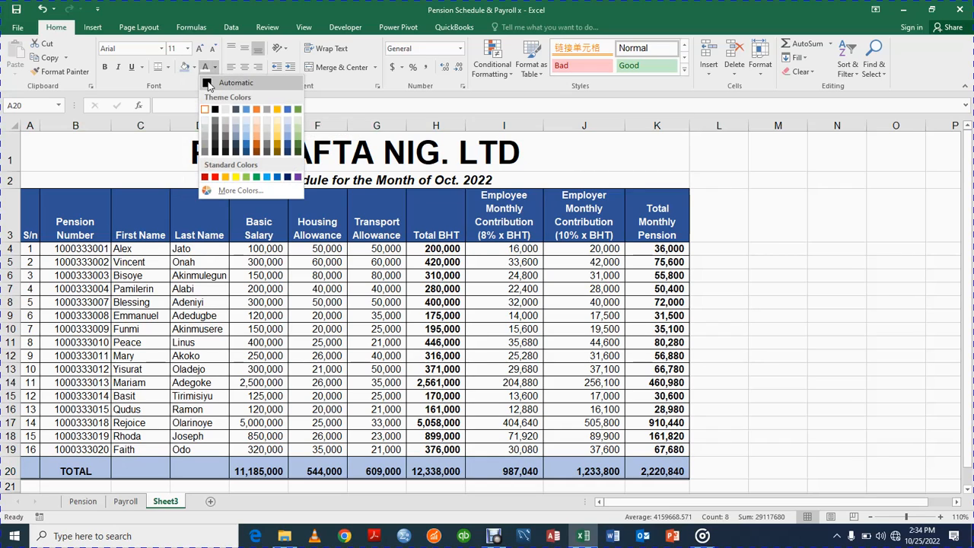
pyautogui.click(207, 87)
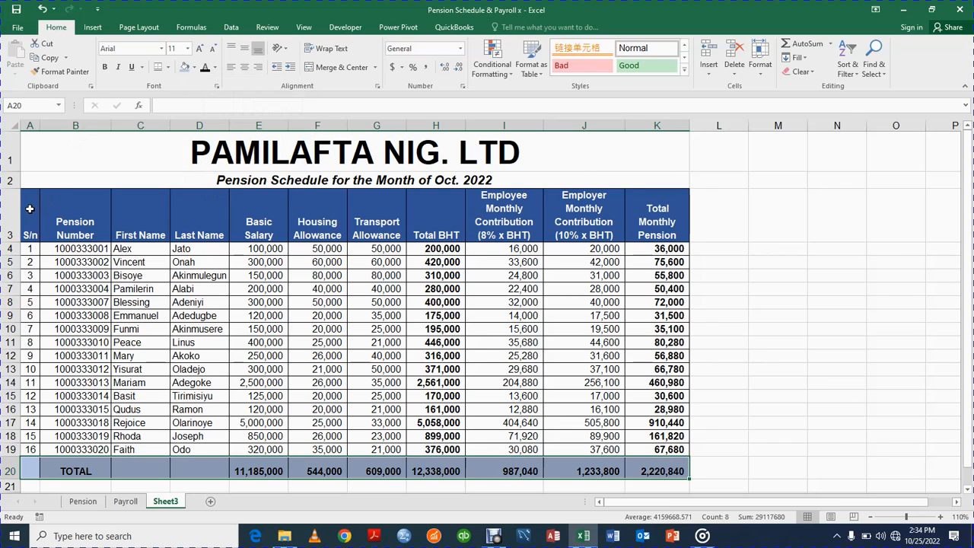
# Select header cells A3:C3, then reselect the TOTAL row from A20 to column K.
pyautogui.click(30, 209)
pyautogui.moveTo(30, 208); pyautogui.dragTo(145, 222)
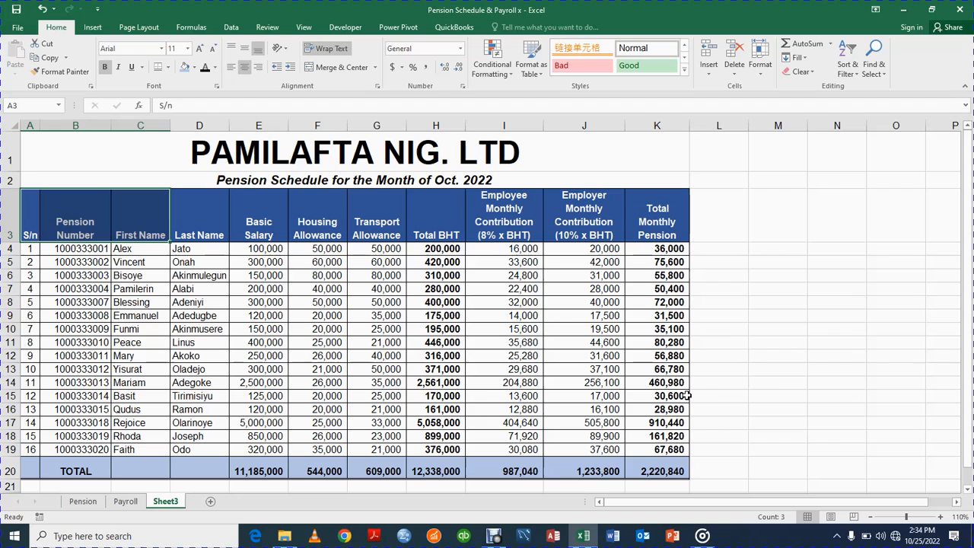
pyautogui.click(821, 378)
pyautogui.click(26, 462)
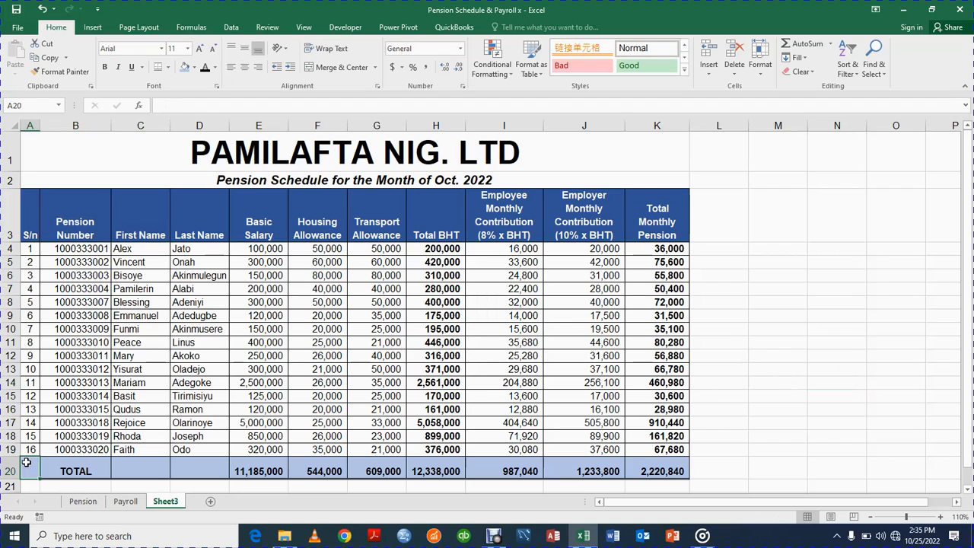
pyautogui.hotkey('shift', 'Right')
pyautogui.hotkey('shift', 'Right')
pyautogui.hotkey('shift', 'Right')
pyautogui.hotkey('shift', 'Right')
pyautogui.hotkey('shift', 'Right')
pyautogui.hotkey('shift', 'Right')
pyautogui.hotkey('shift', 'Right')
pyautogui.hotkey('shift', 'Right')
pyautogui.hotkey('shift', 'Right')
pyautogui.hotkey('shift', 'Right')
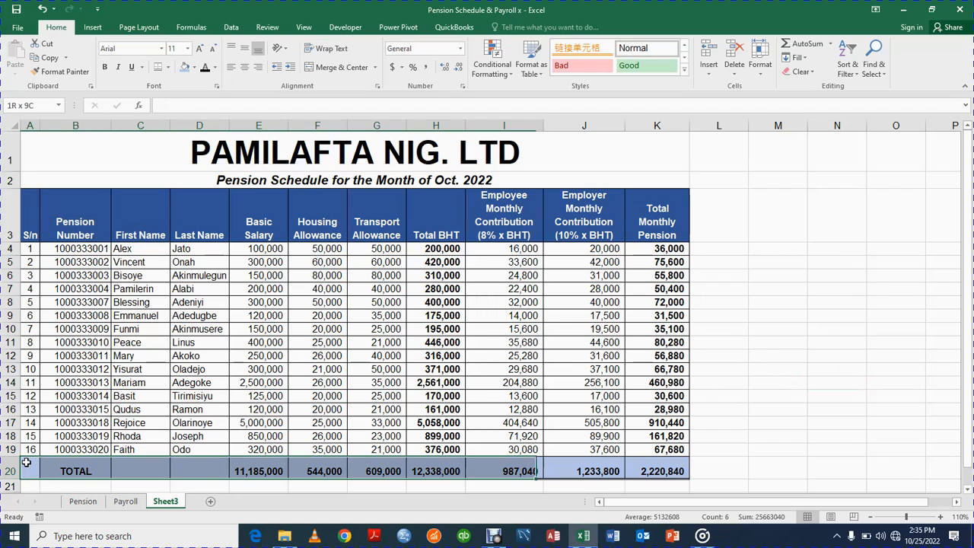
# Give A20:K20 a Top and Double Bottom Border, deselect, and switch to another program.
pyautogui.click(169, 67)
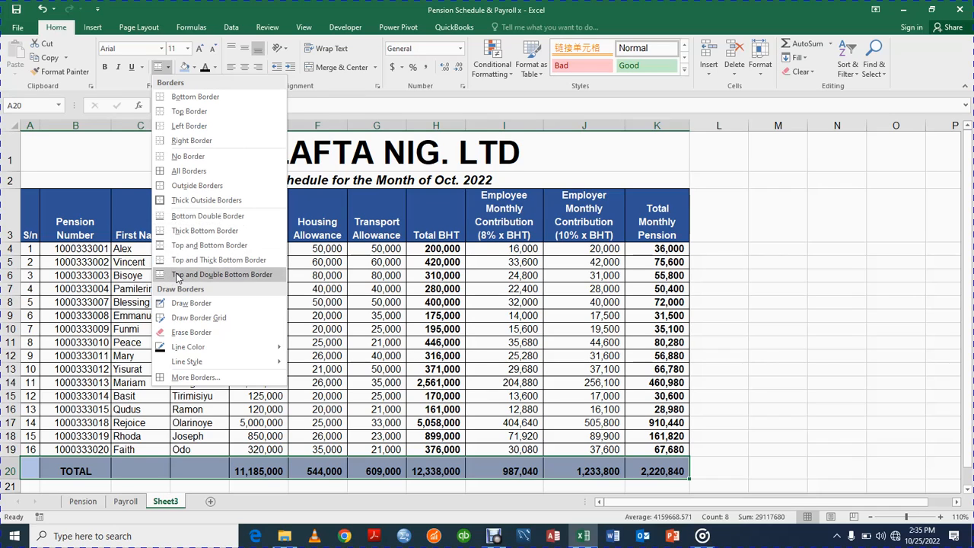
pyautogui.click(177, 275)
pyautogui.click(771, 300)
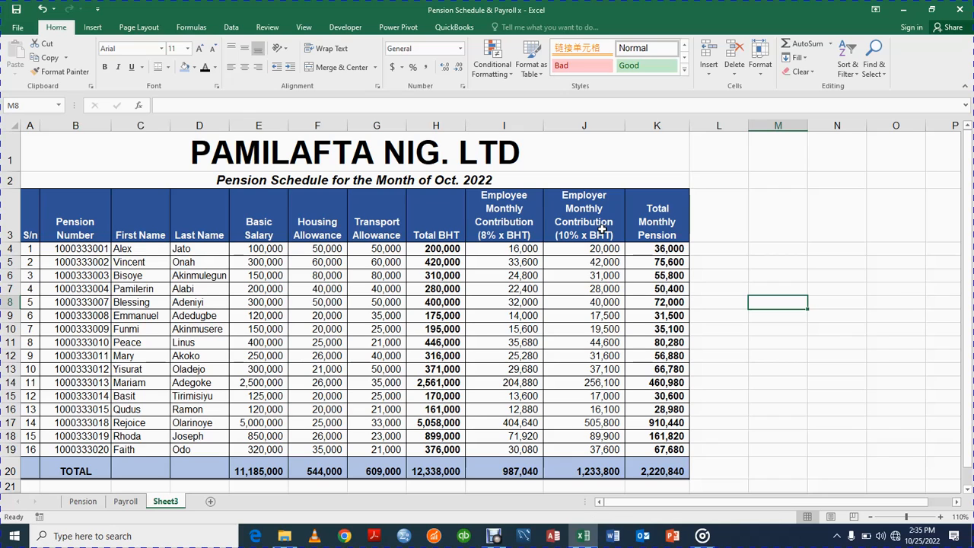
pyautogui.click(493, 536)
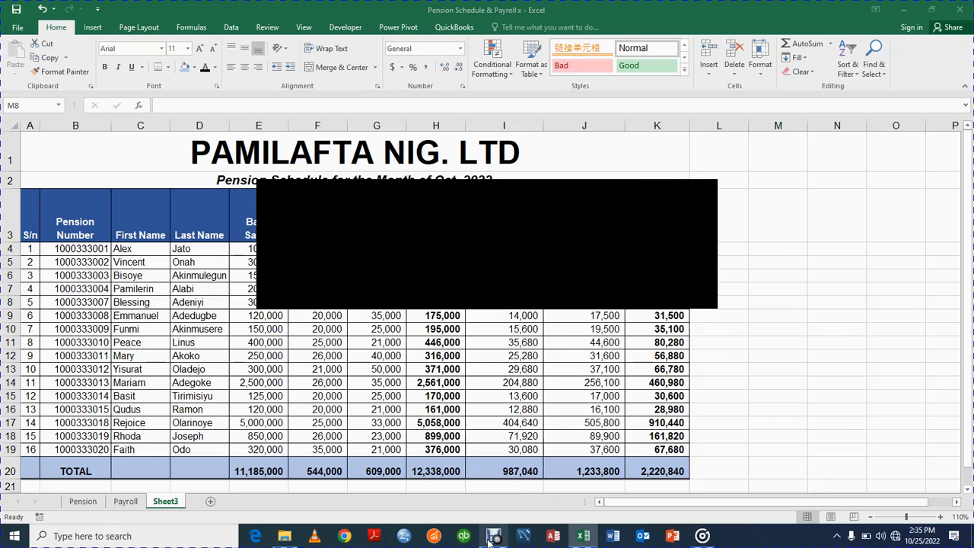